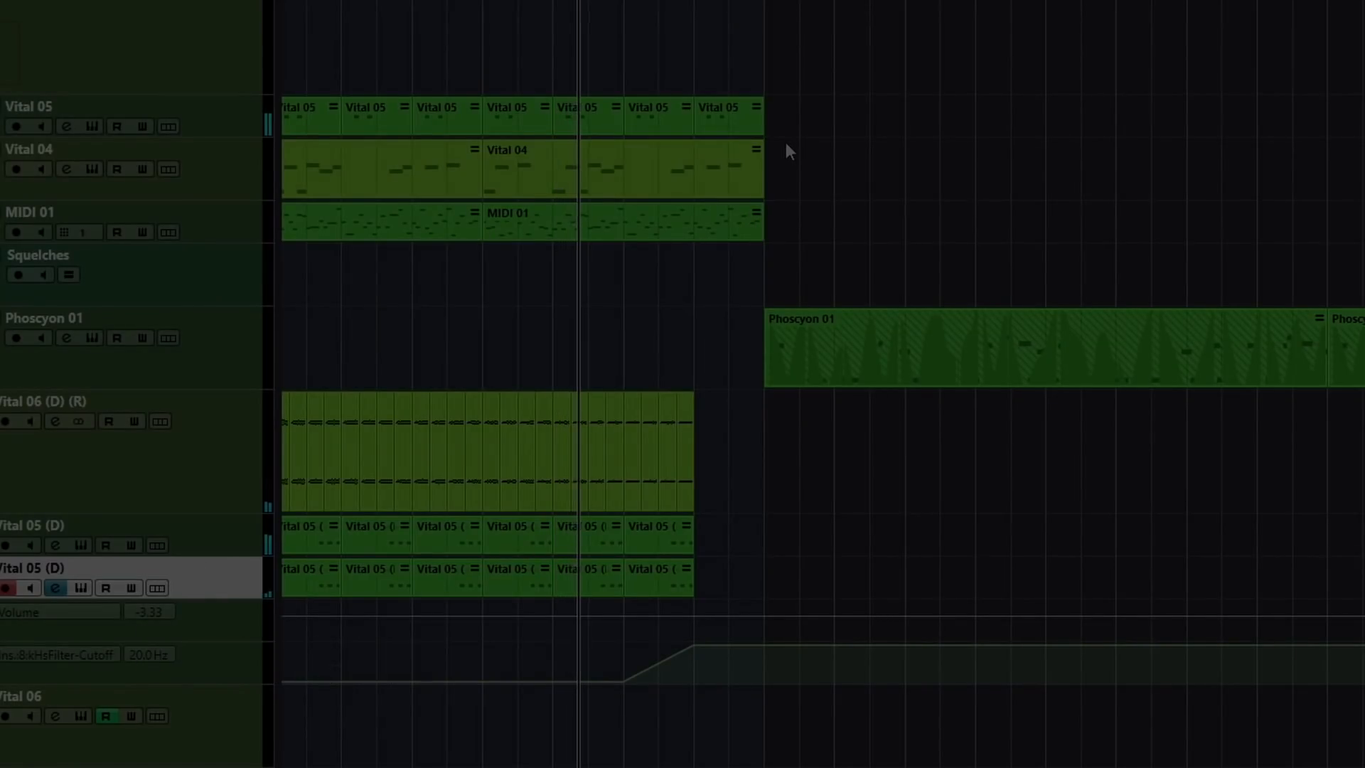
# Delete the last Vital 05 part before the Phoscyon 01 section starts.
pyautogui.click(741, 102)
pyautogui.press('Delete')
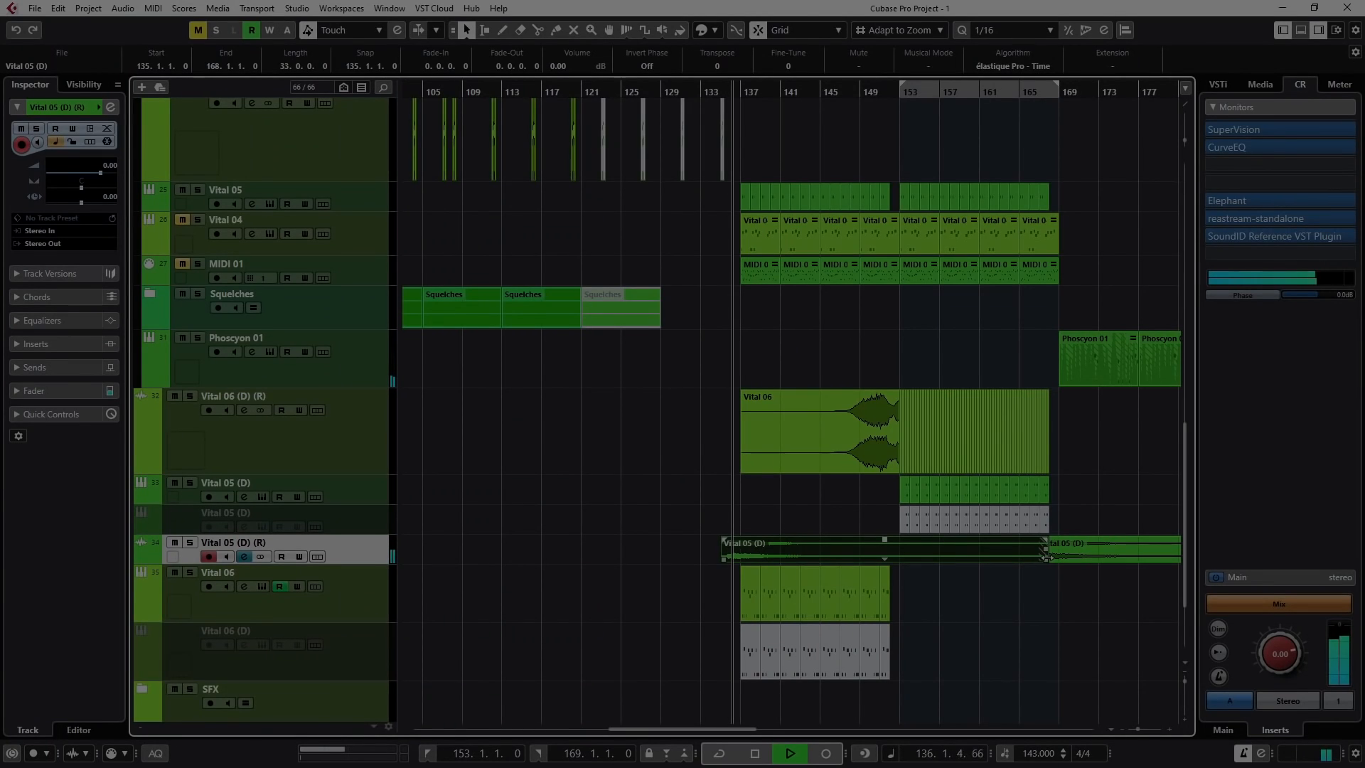
# Shorten the rendered Vital 05 (D) audio event so that it ends at bar 153.
pyautogui.moveTo(1048, 559); pyautogui.dragTo(901, 540)
pyautogui.scroll(7, 753, 484)
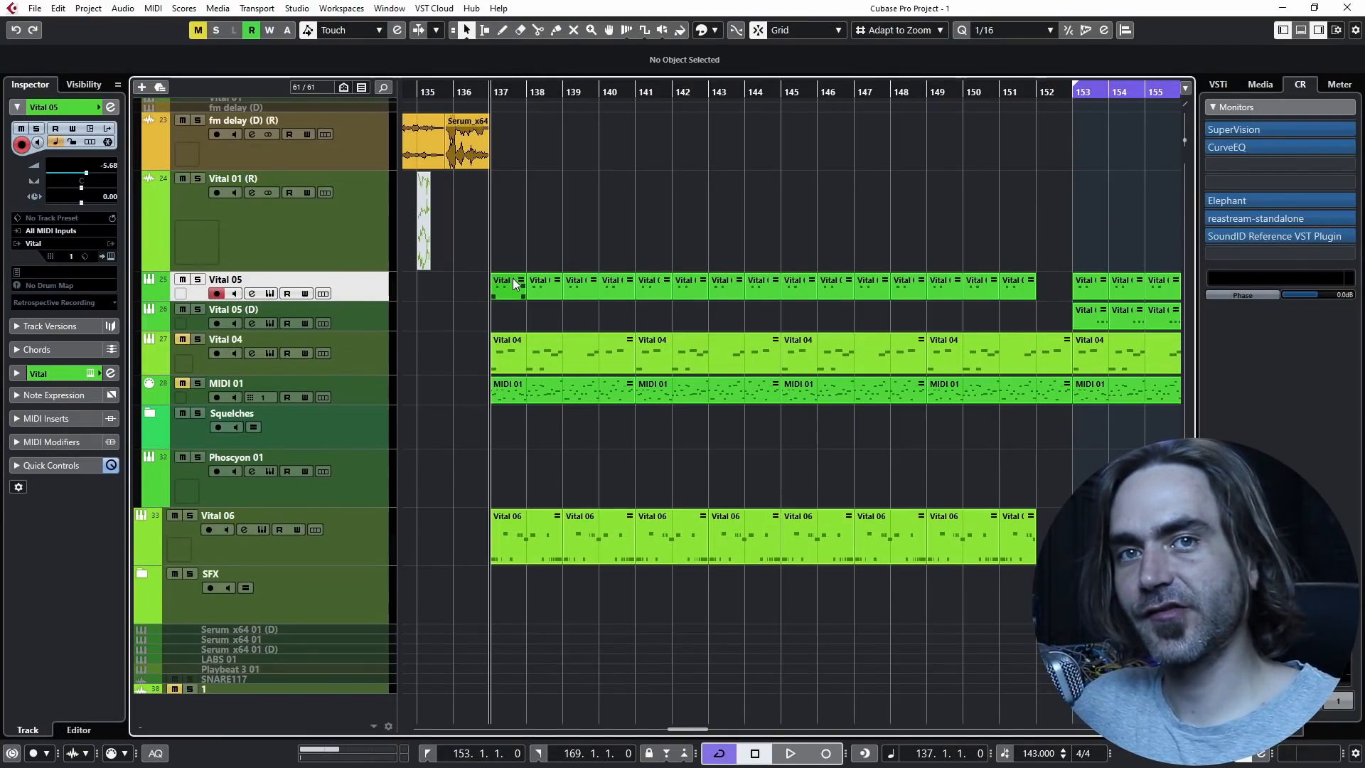
# Set the cycle range to bars 137–141 and examine the Vital synth settings of the Vital 06 track.
pyautogui.moveTo(494, 91); pyautogui.dragTo(635, 92)
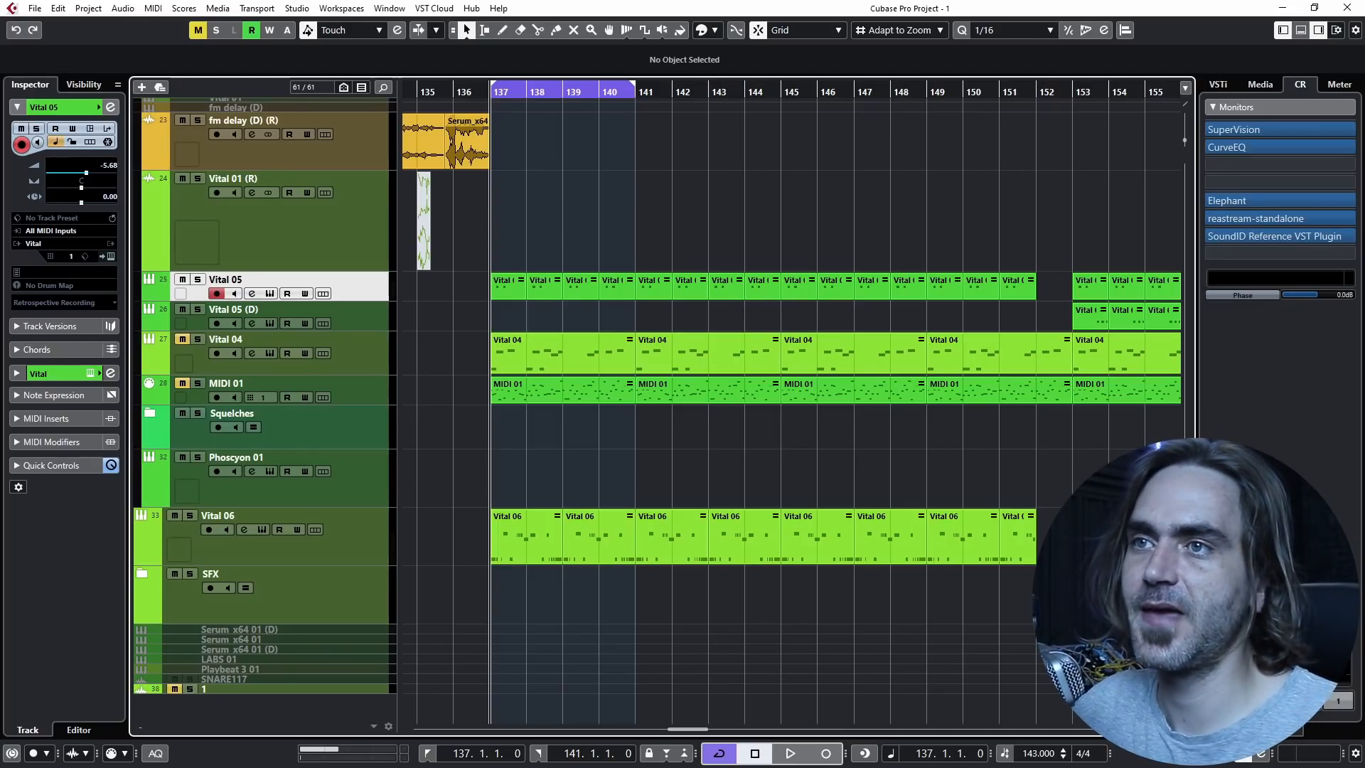
pyautogui.moveTo(616, 617); pyautogui.dragTo(506, 543)
pyautogui.click(348, 541)
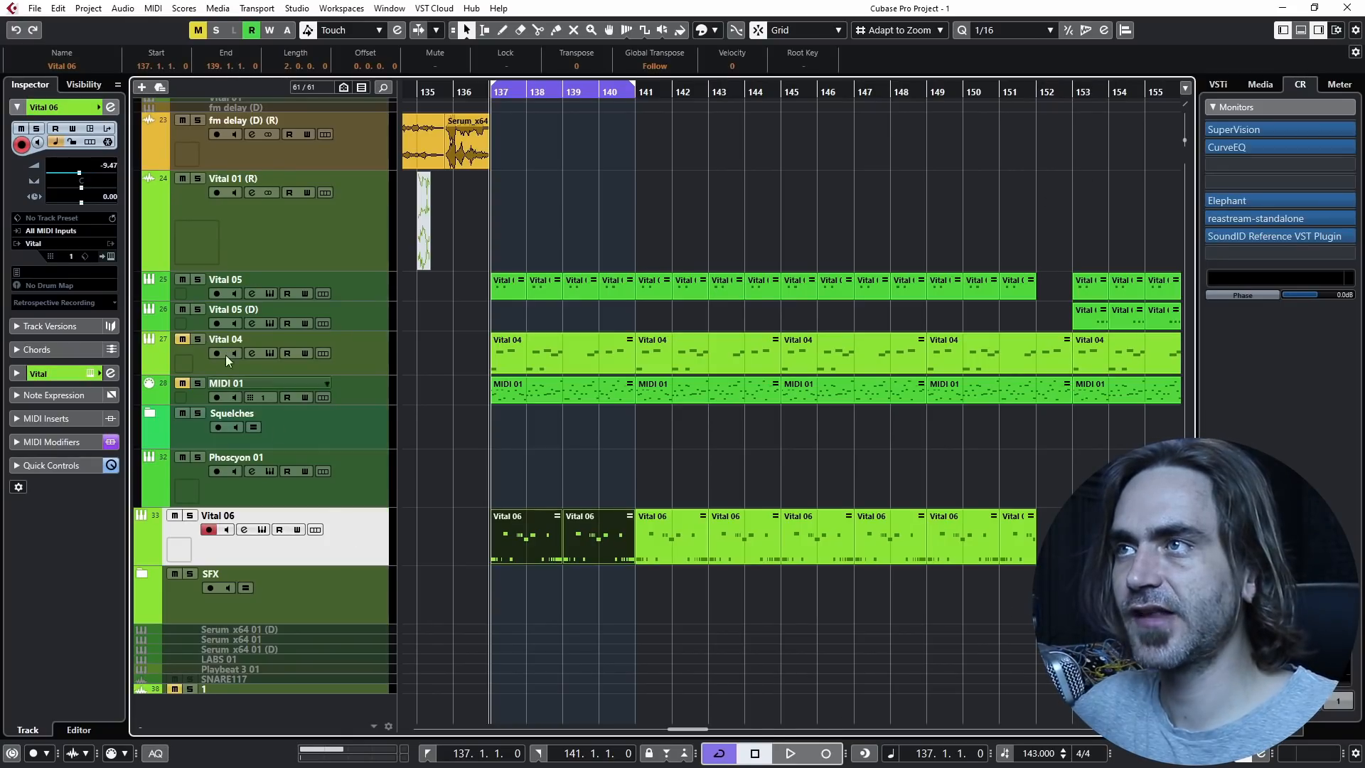
pyautogui.click(110, 256)
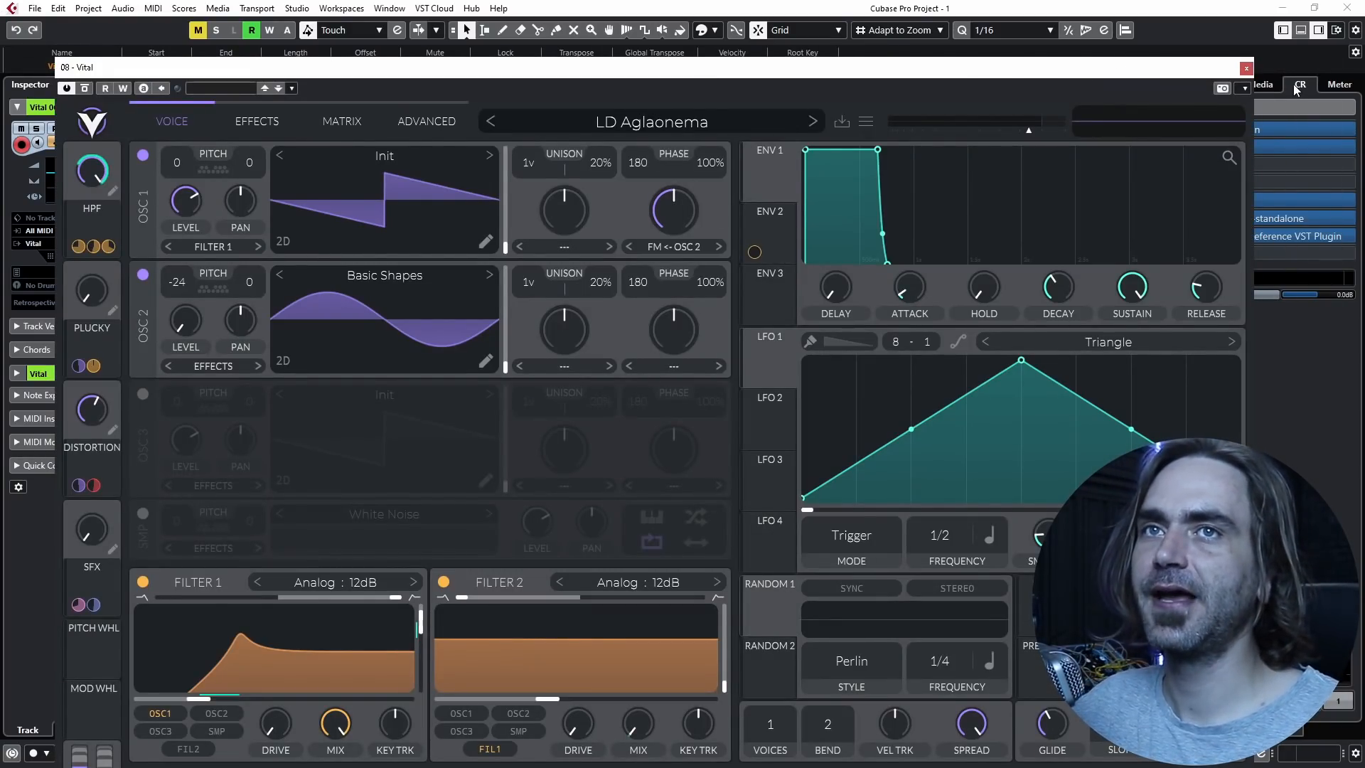
pyautogui.click(1246, 67)
# Extend the end of the cycle range to bar 153.
pyautogui.hscroll(1, 974, 640)
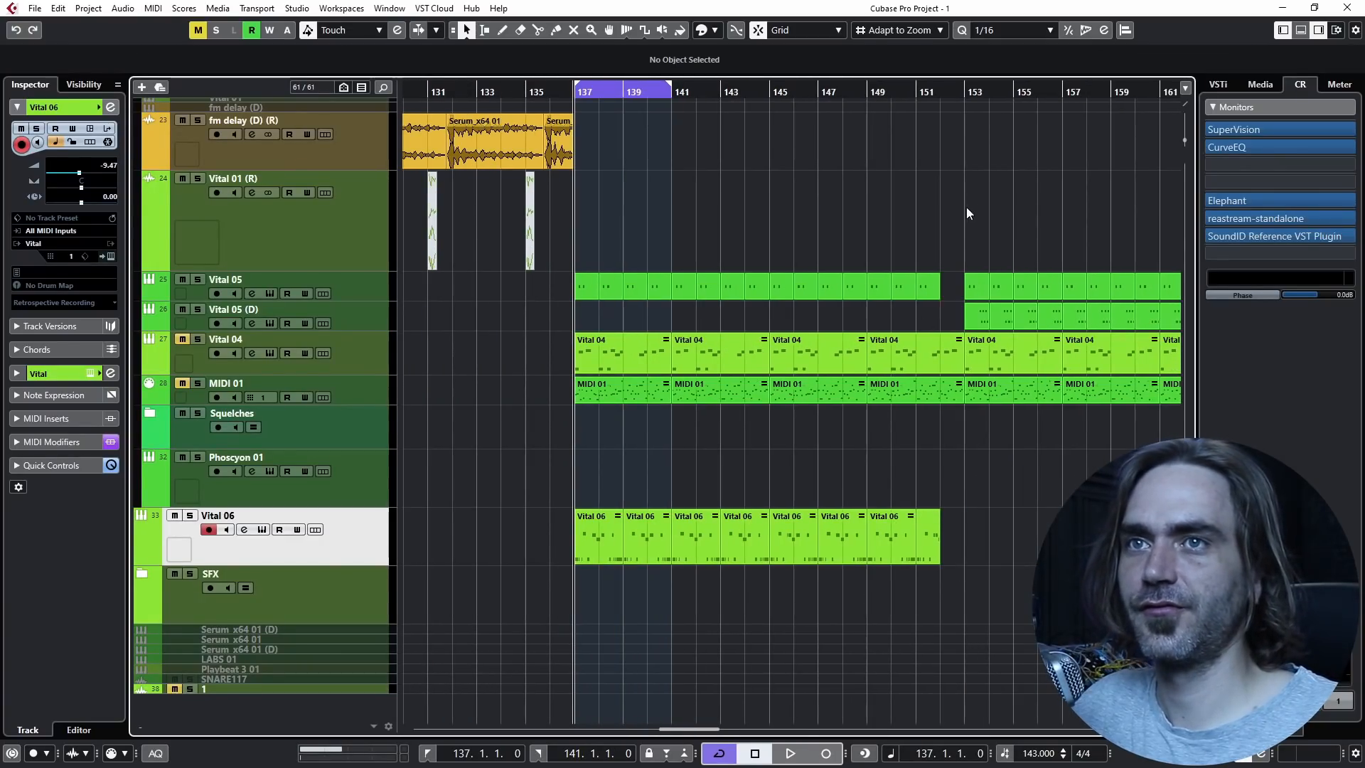
pyautogui.keyDown('alt'); pyautogui.click(963, 95); pyautogui.keyUp('alt')
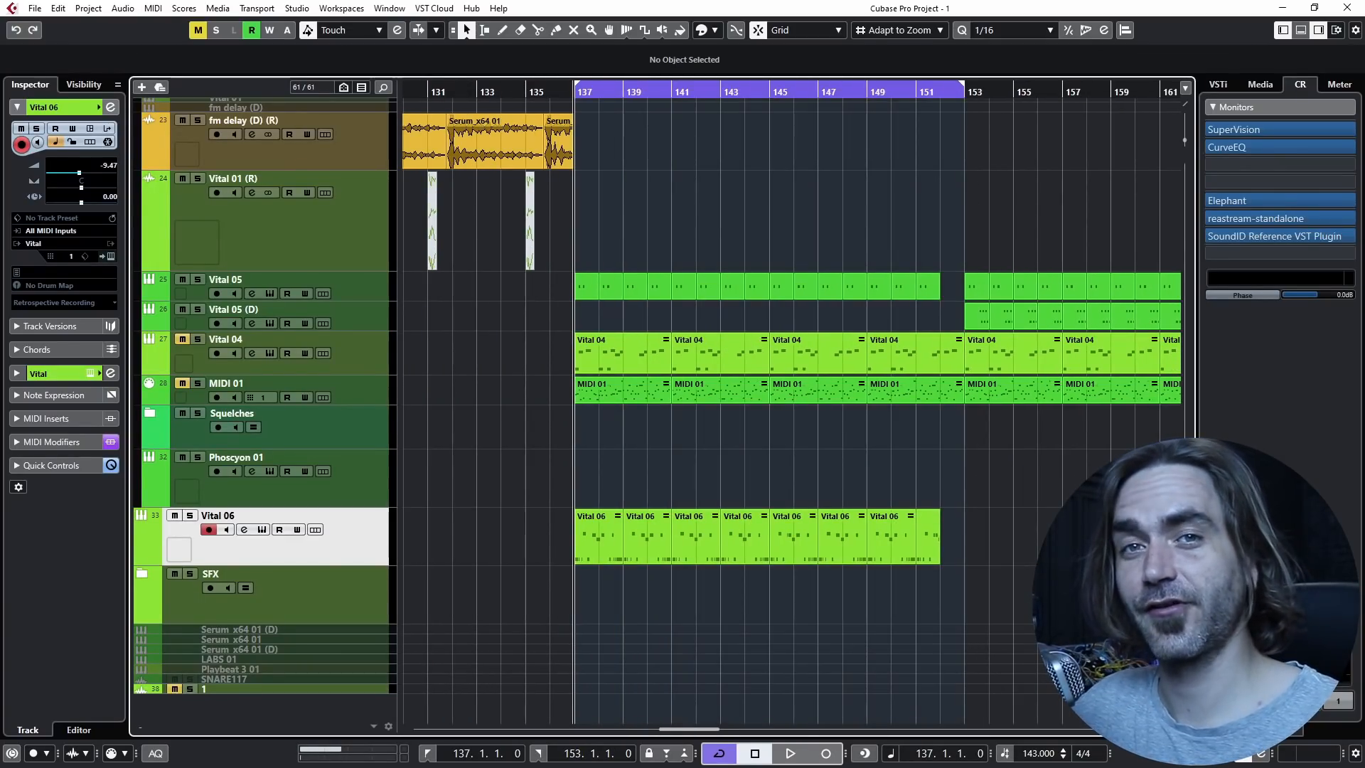
# Collapse the Leads folder and show the kHs Filter cutoff automation of the Vital 06 track.
pyautogui.scroll(10, 491, 420)
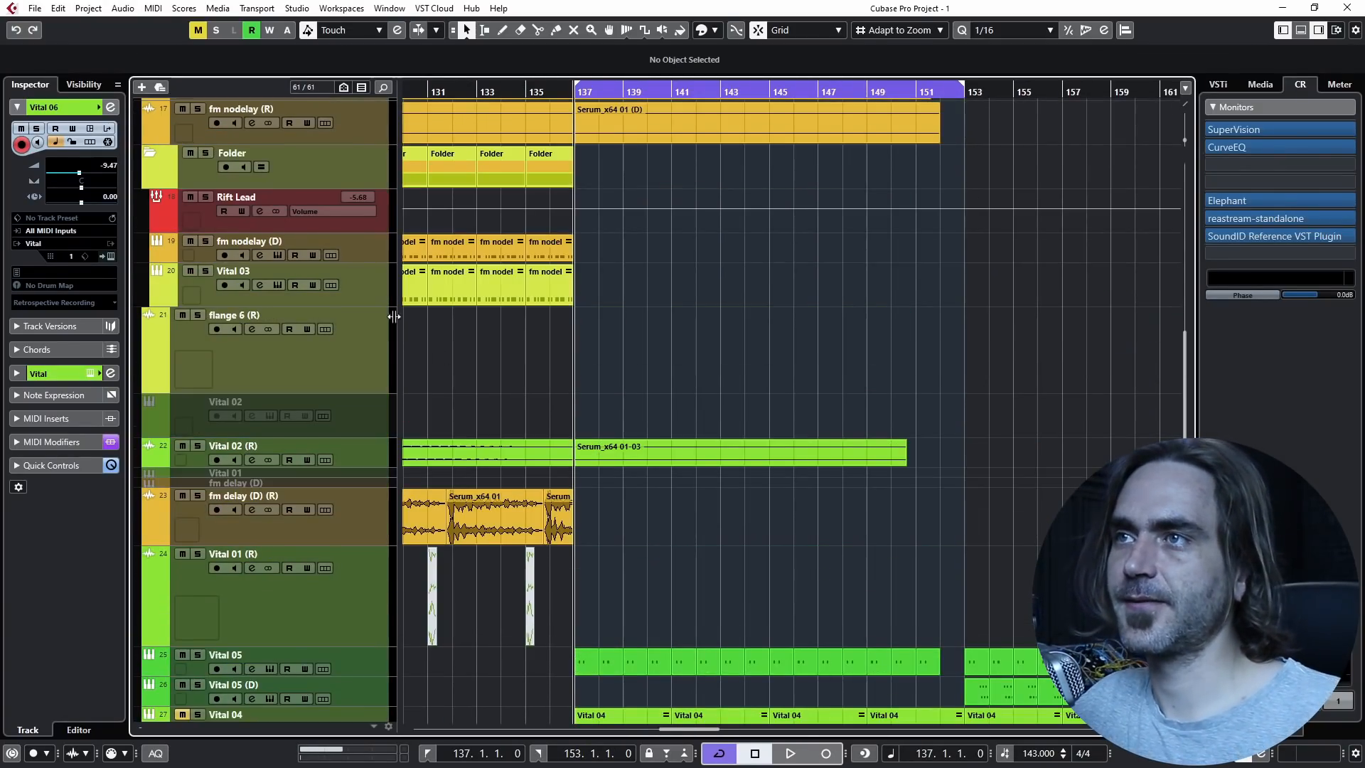
pyautogui.click(142, 397)
pyautogui.click(140, 492)
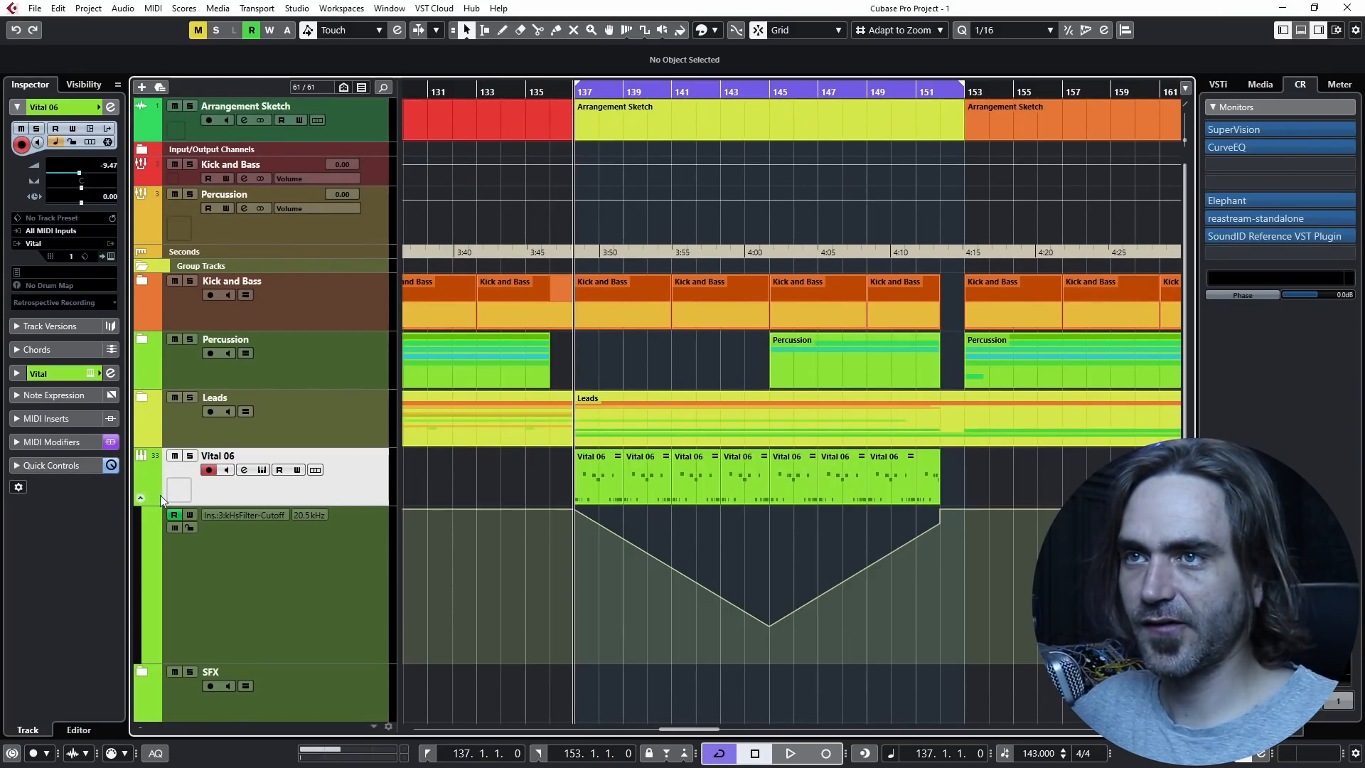
pyautogui.scroll(-2, 584, 526)
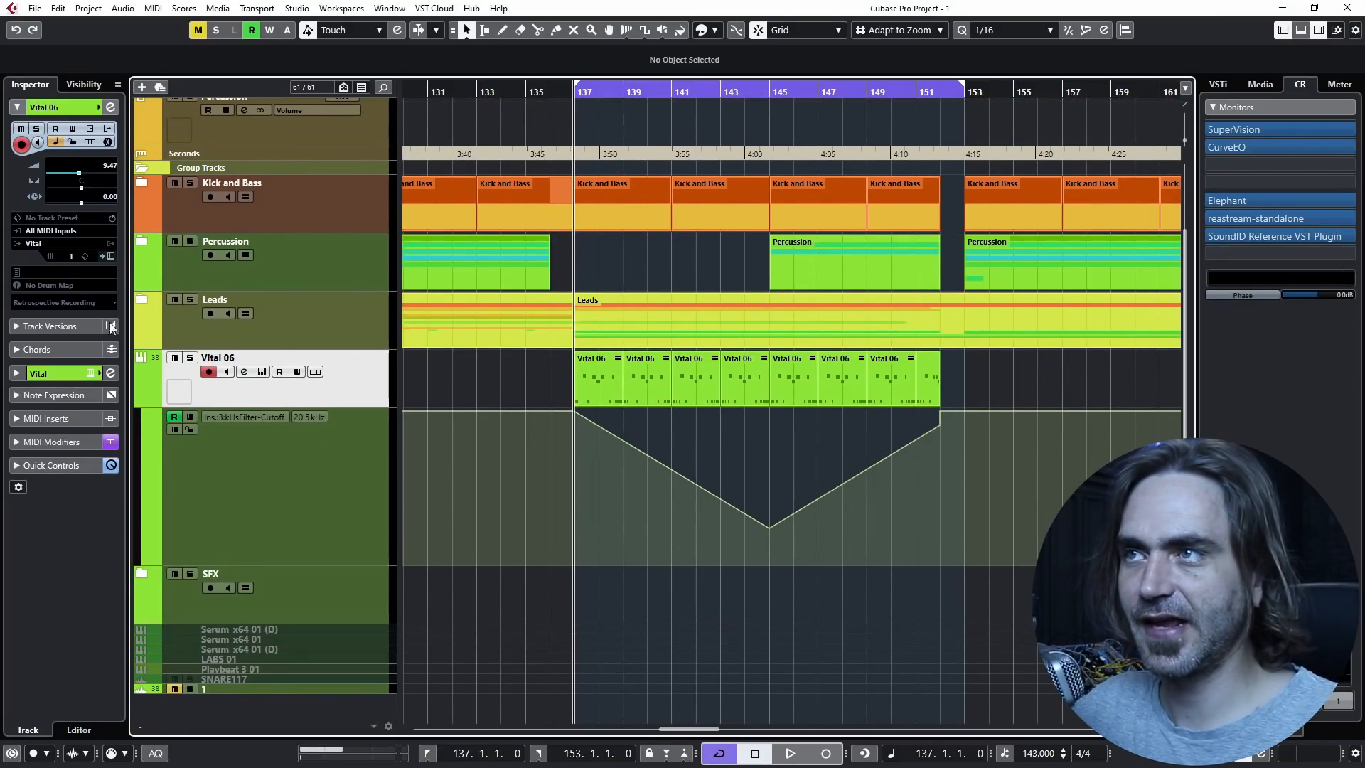
# Examine the Vital 06 channel settings and its Rift Feedback Lite insert, and hide the track's automation lane.
pyautogui.click(111, 107)
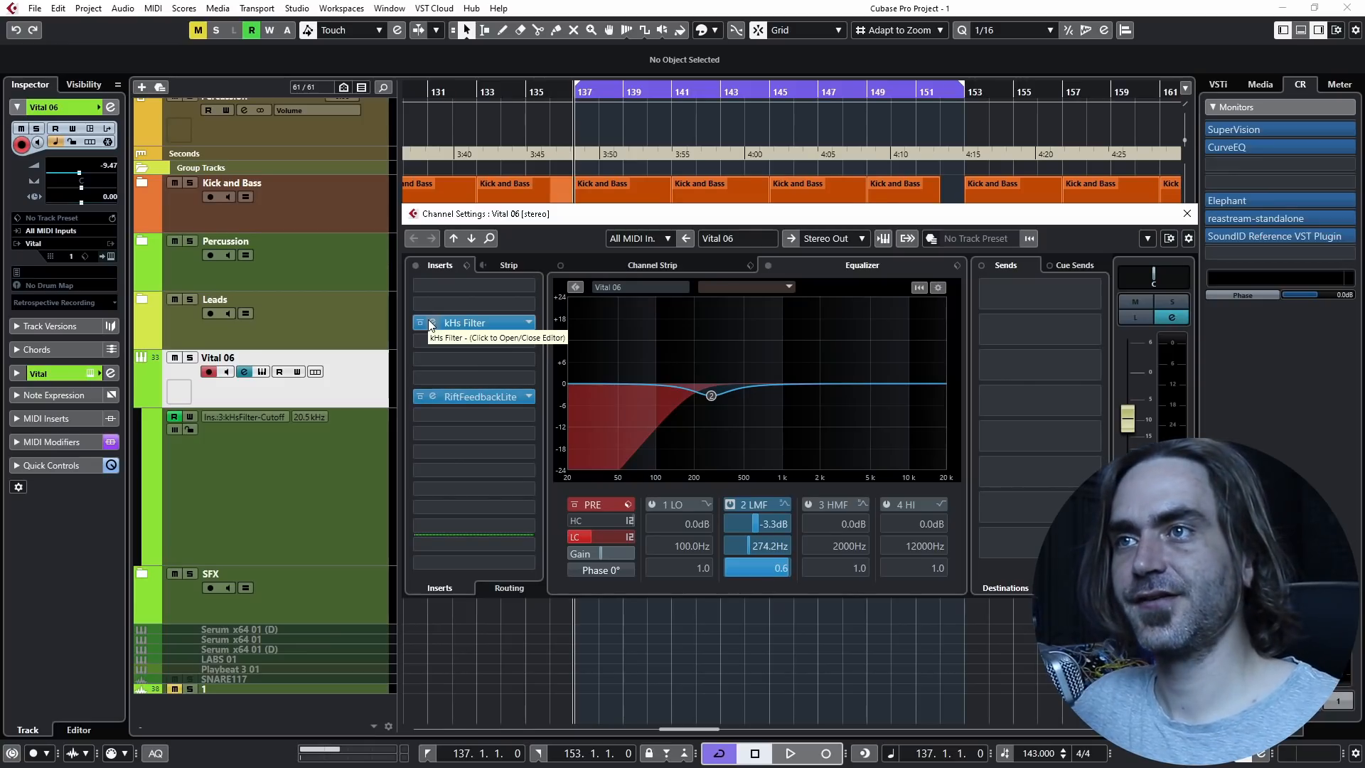
pyautogui.click(429, 398)
pyautogui.click(431, 396)
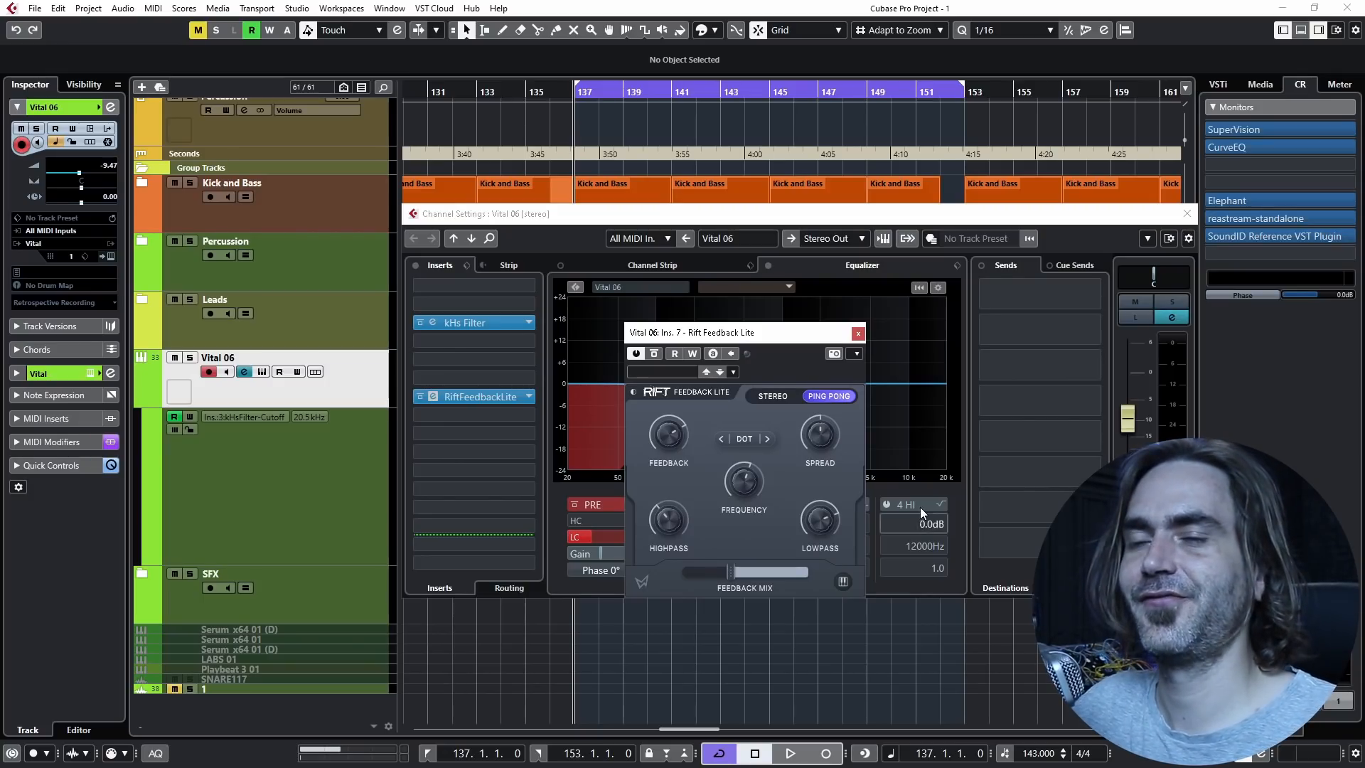
pyautogui.click(858, 333)
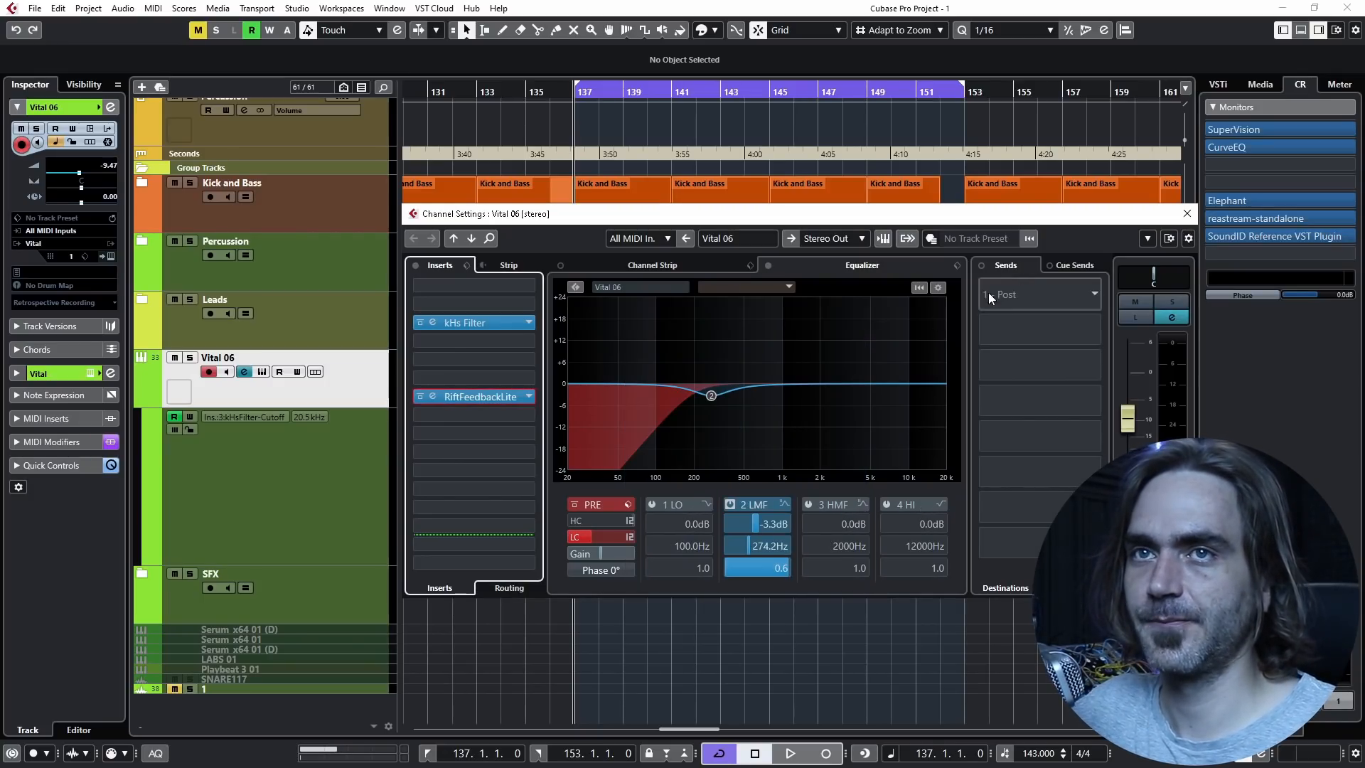
pyautogui.click(1186, 214)
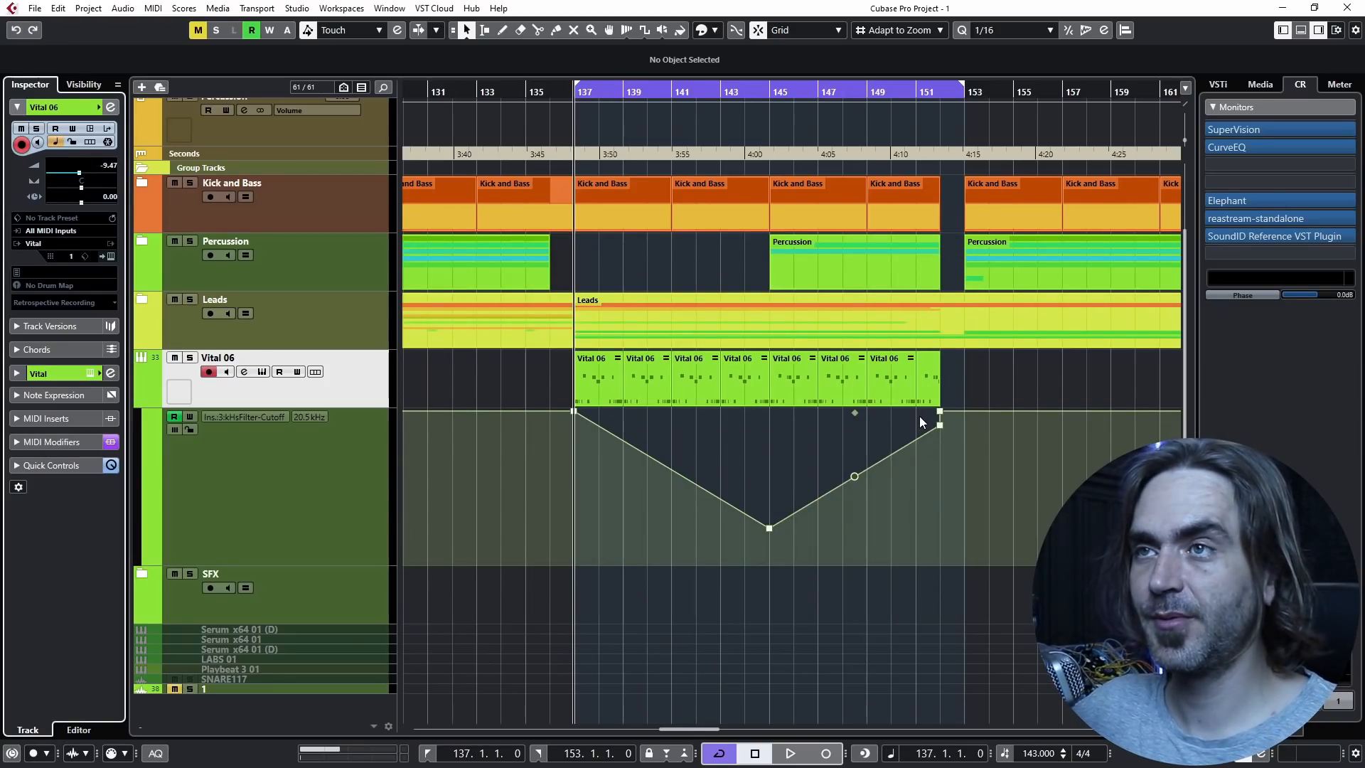
pyautogui.click(142, 397)
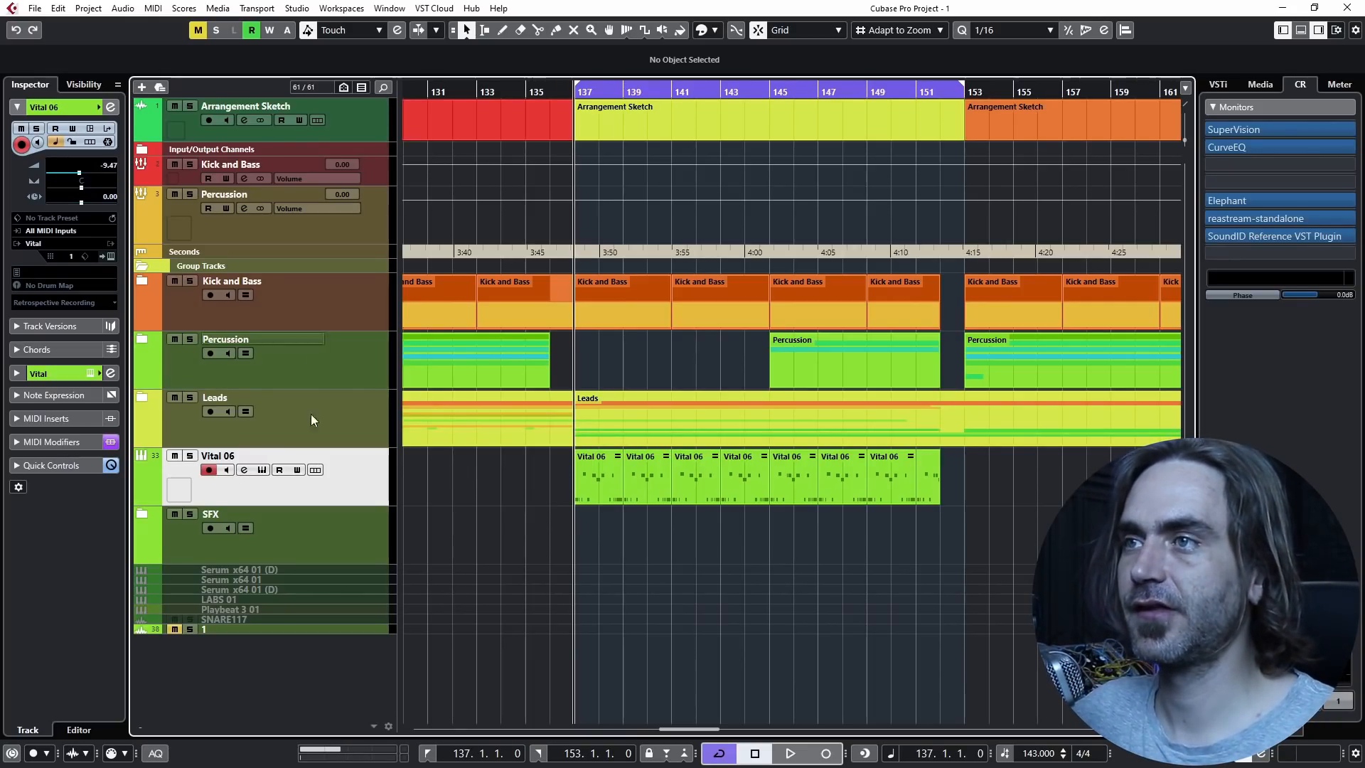
# Play the cycle section and solo the Vital 06 track during playback.
pyautogui.press('space')
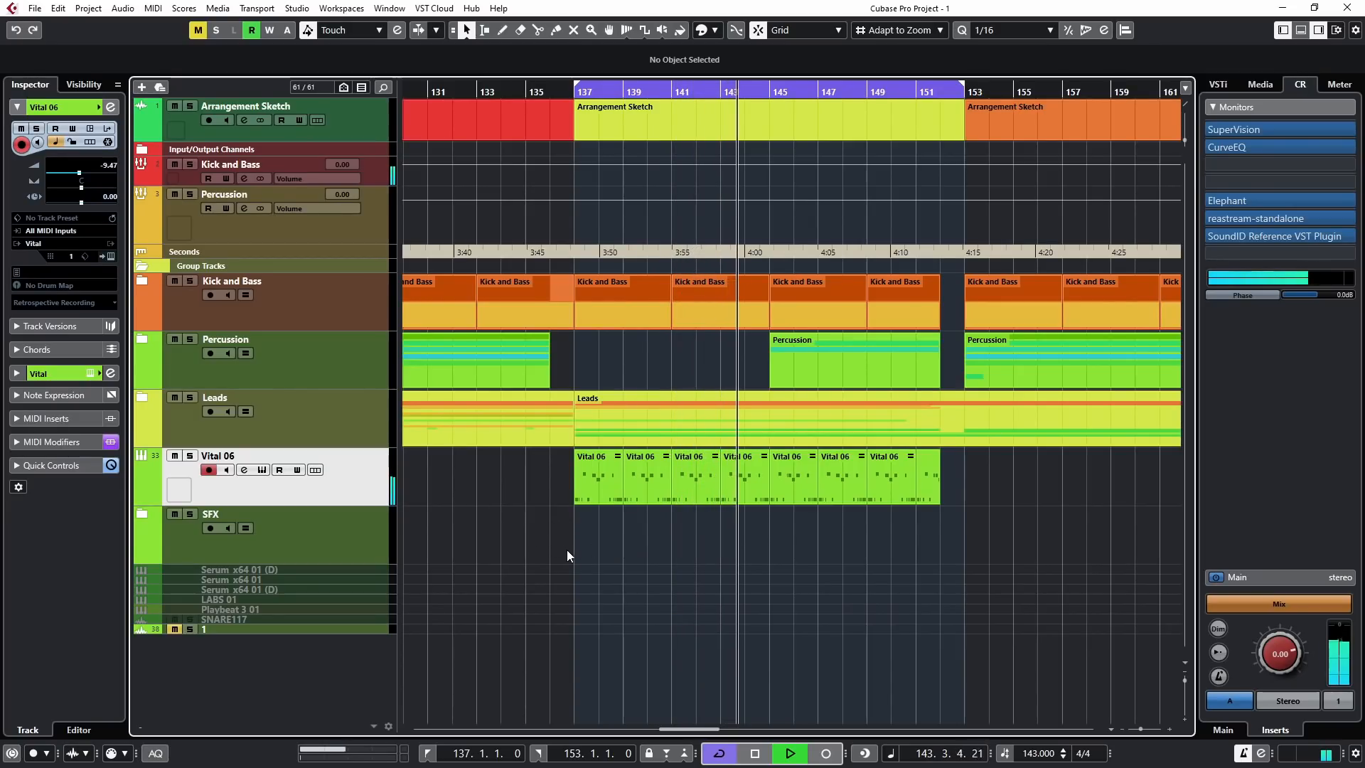
pyautogui.click(190, 456)
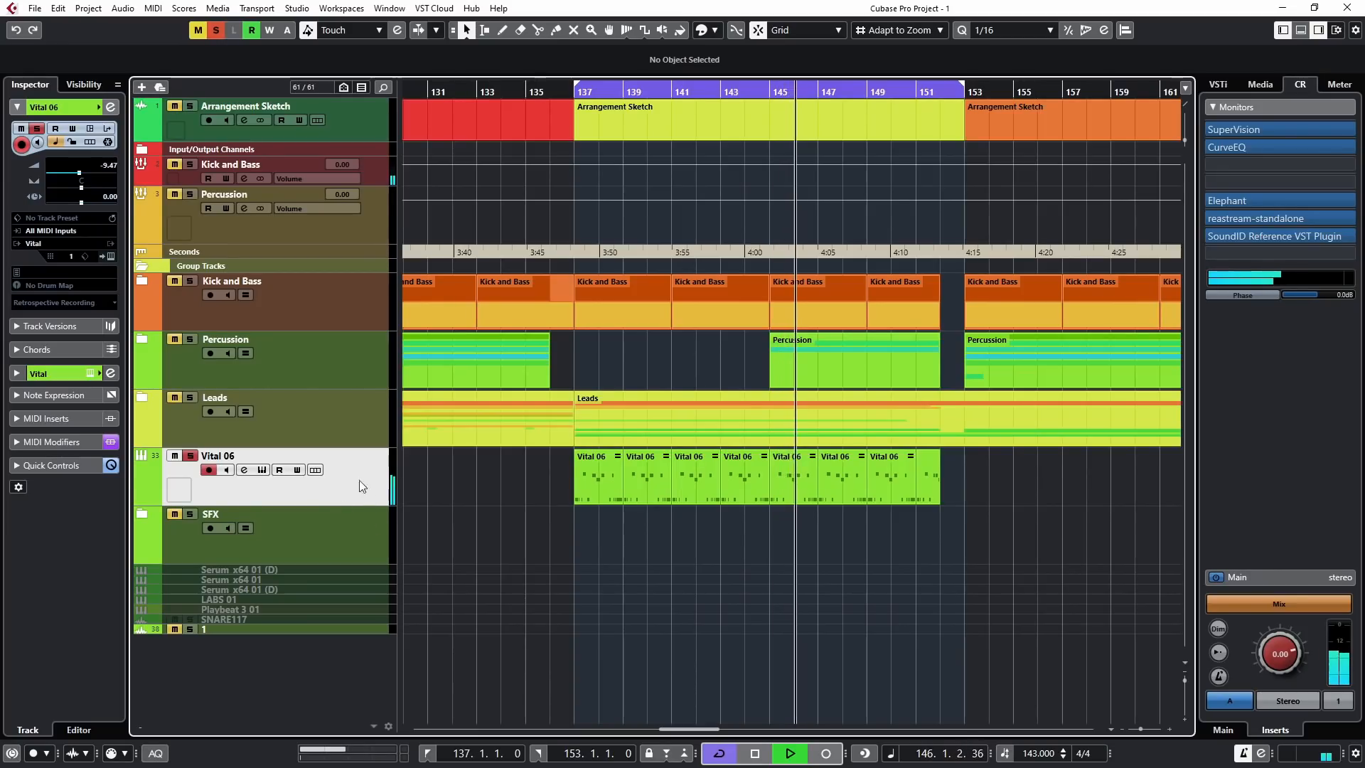
pyautogui.press('space')
# Add a stereo CloudSeed FX channel routed to Stereo Out on the second send of the Vital 06 channel.
pyautogui.click(109, 107)
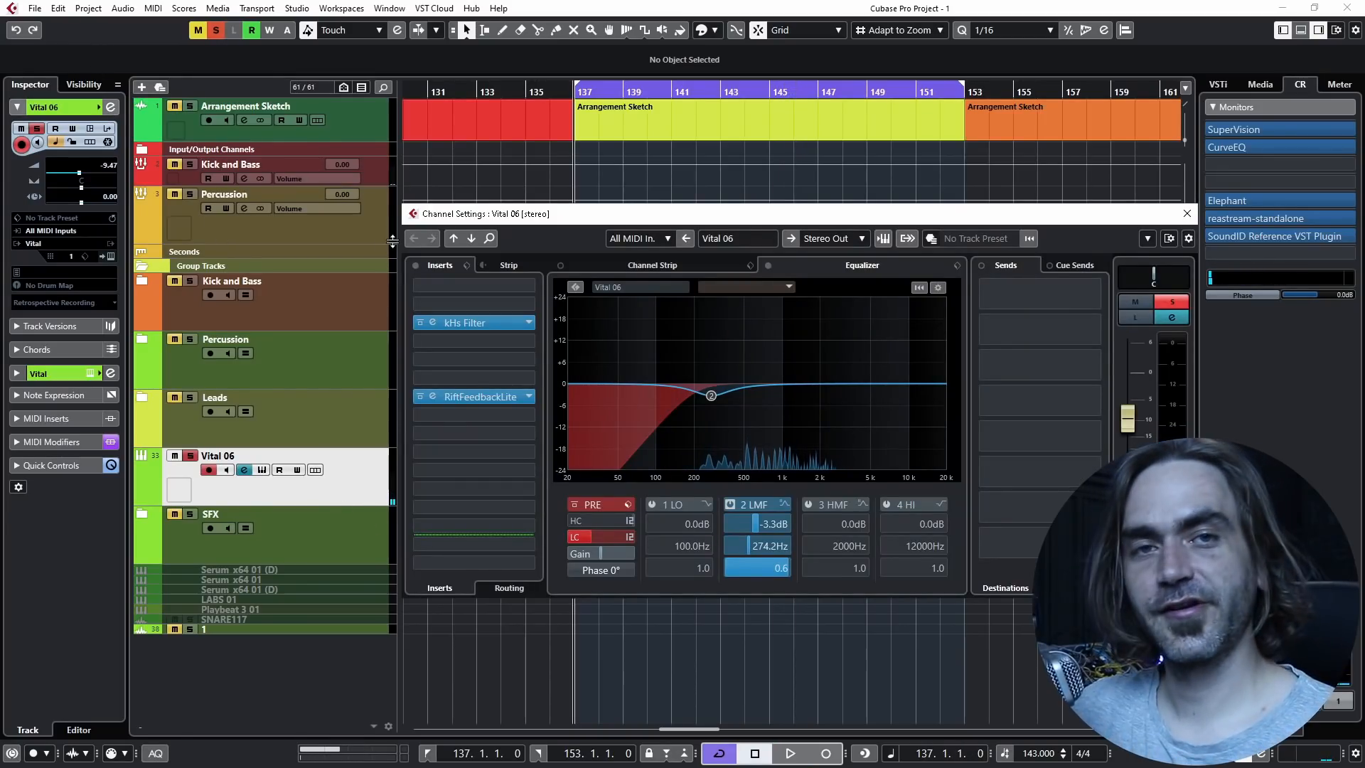
pyautogui.click(1034, 335)
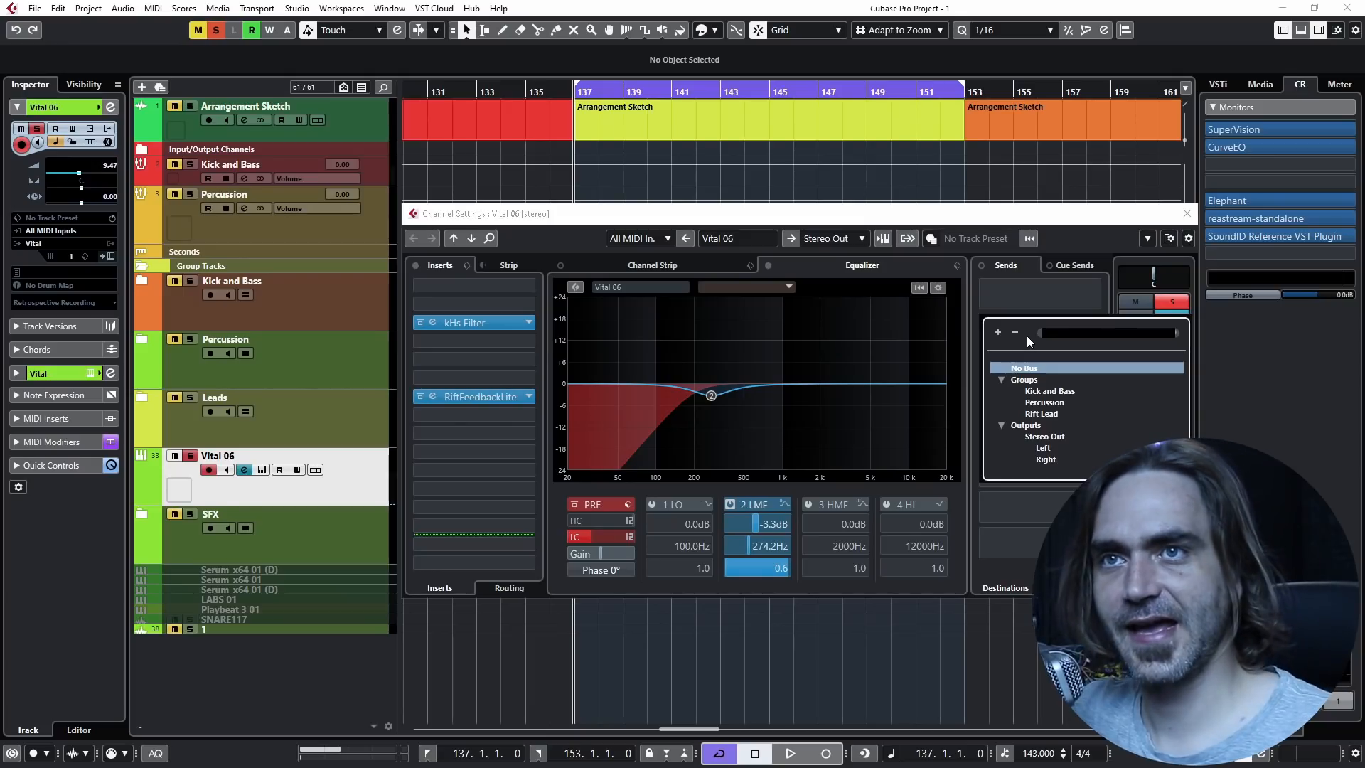
pyautogui.click(1051, 303)
pyautogui.rightClick(1029, 334)
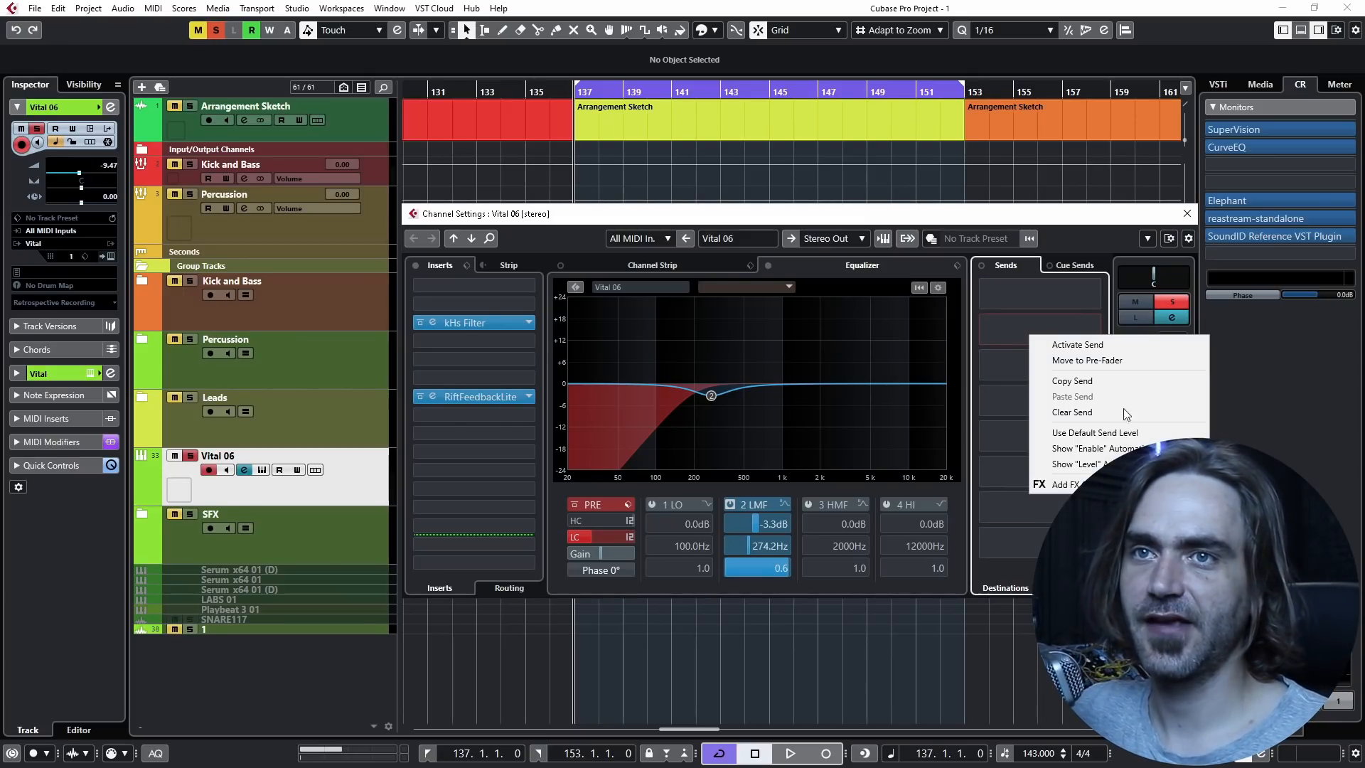
pyautogui.click(1106, 484)
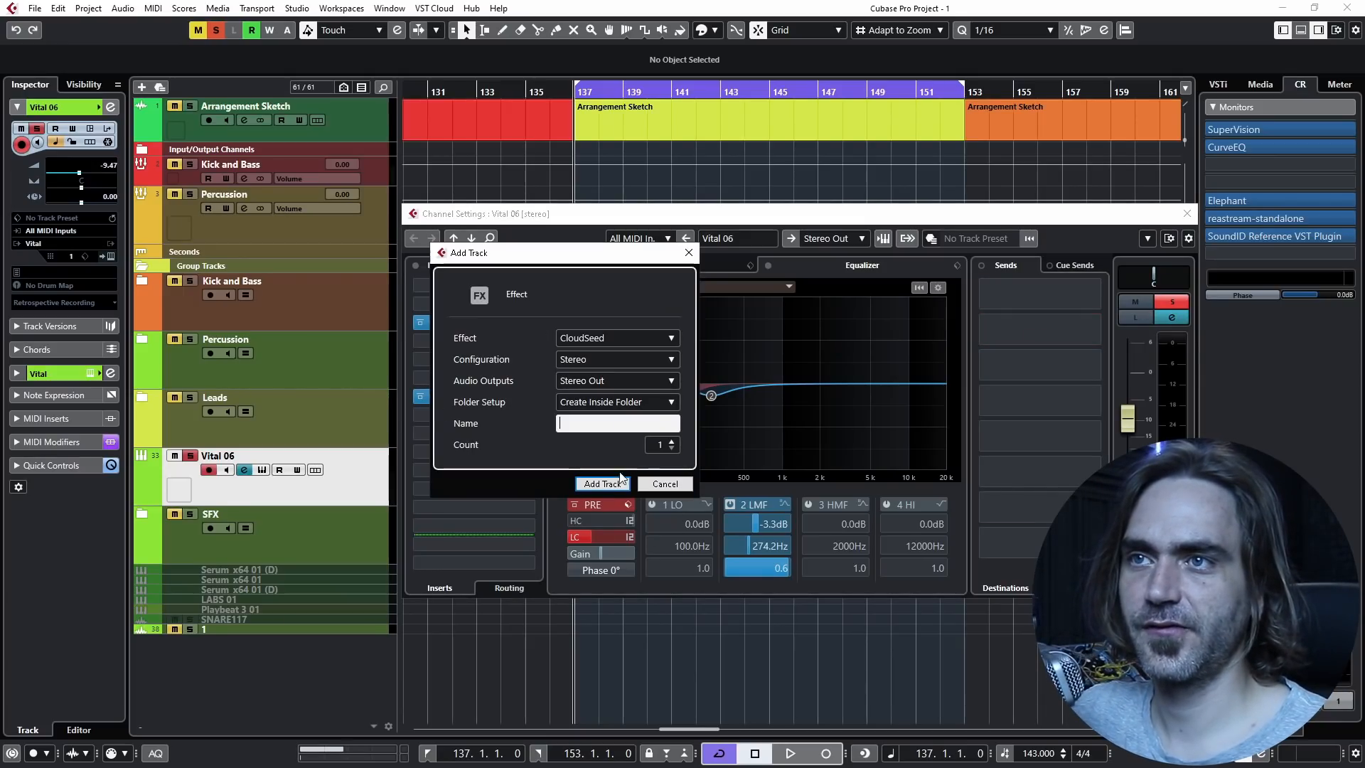
pyautogui.click(614, 483)
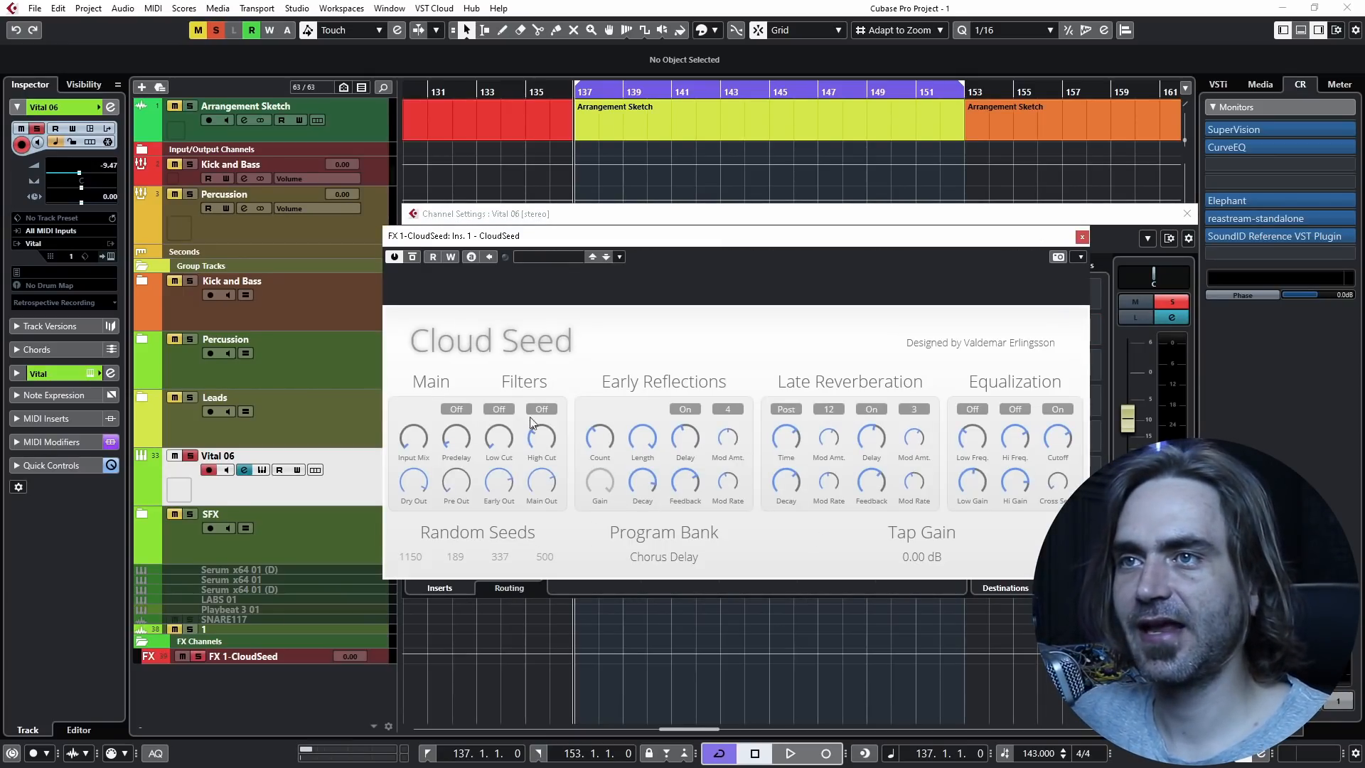
# Move the CloudSeed FX track directly below Vital 06 and close its plug-in window.
pyautogui.click(268, 661)
pyautogui.moveTo(339, 696); pyautogui.dragTo(367, 523)
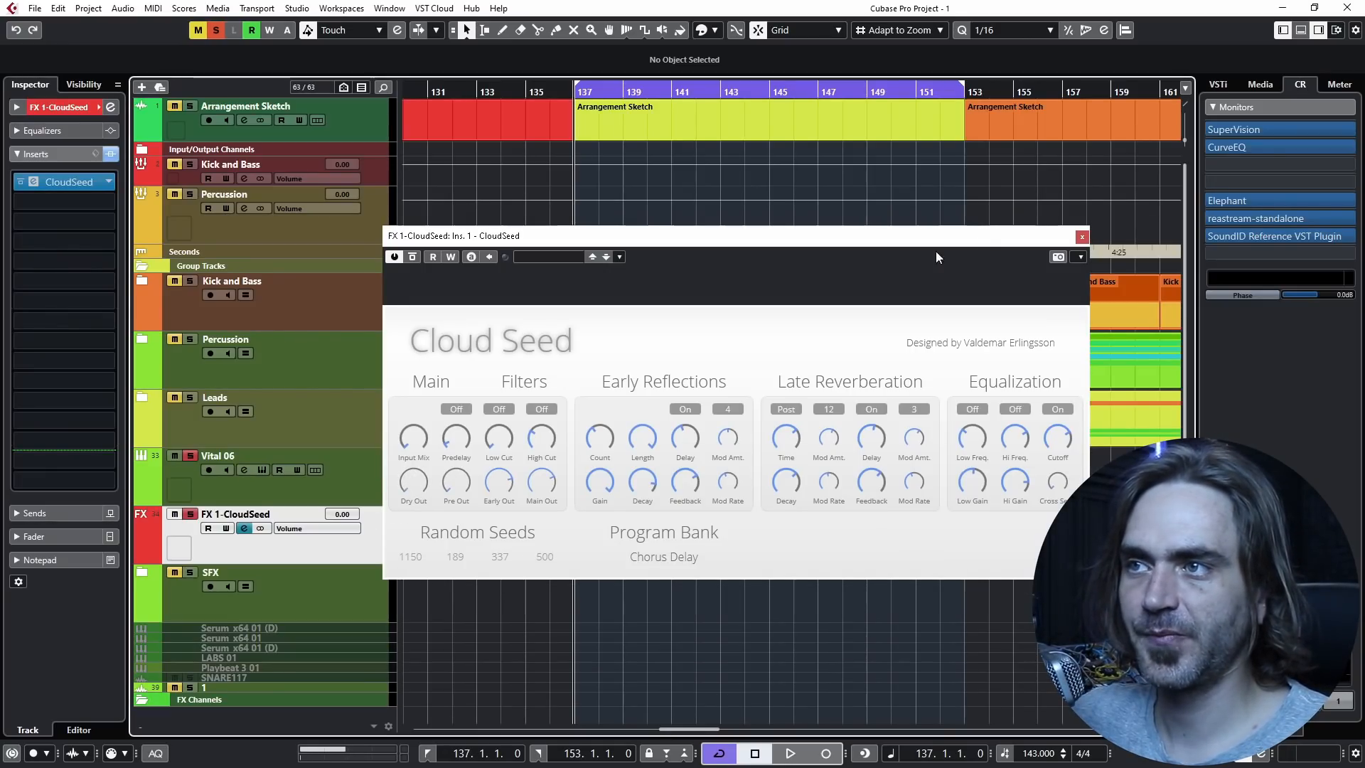
pyautogui.click(1082, 236)
# Automate the Vital 06 send level to CloudSeed during playback, rising from minimum to 4.79 at bar 145.
pyautogui.click(345, 475)
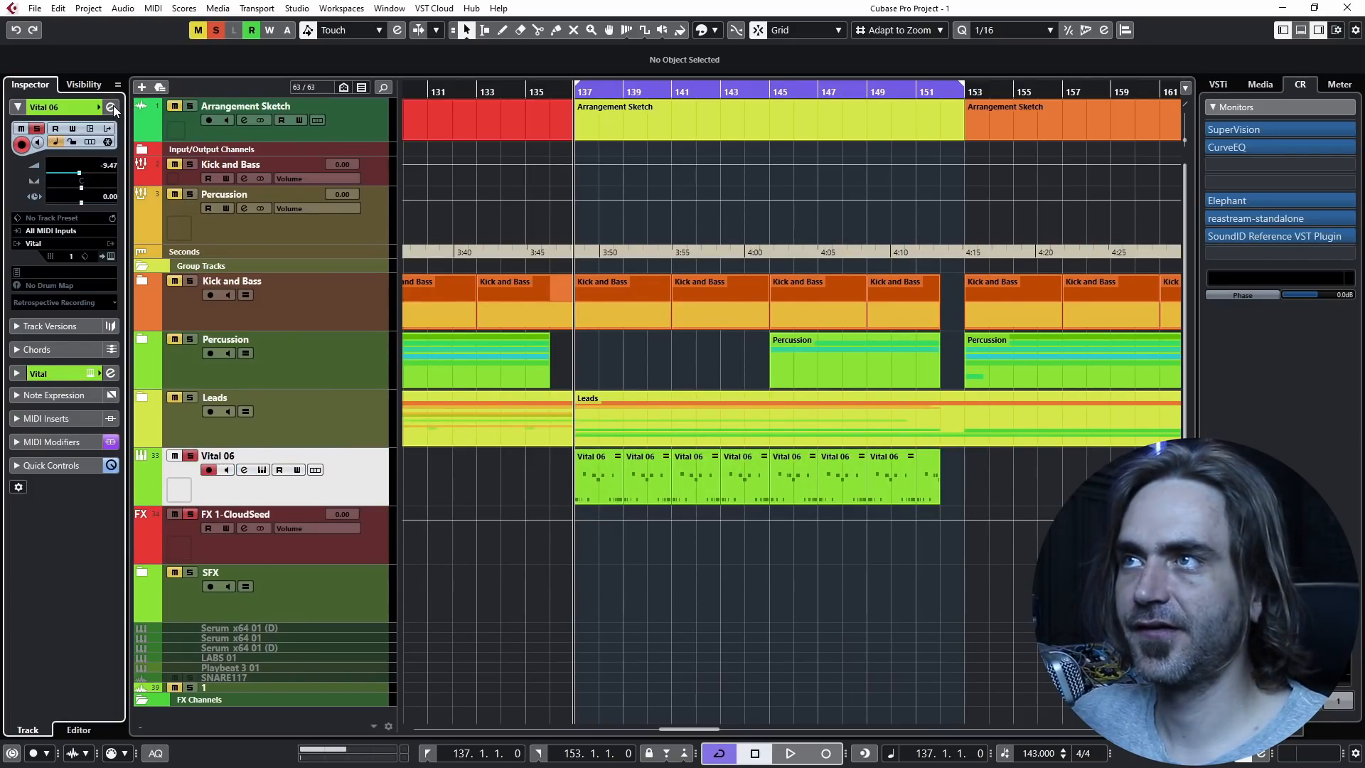
pyautogui.click(112, 106)
pyautogui.moveTo(1039, 342); pyautogui.dragTo(967, 350)
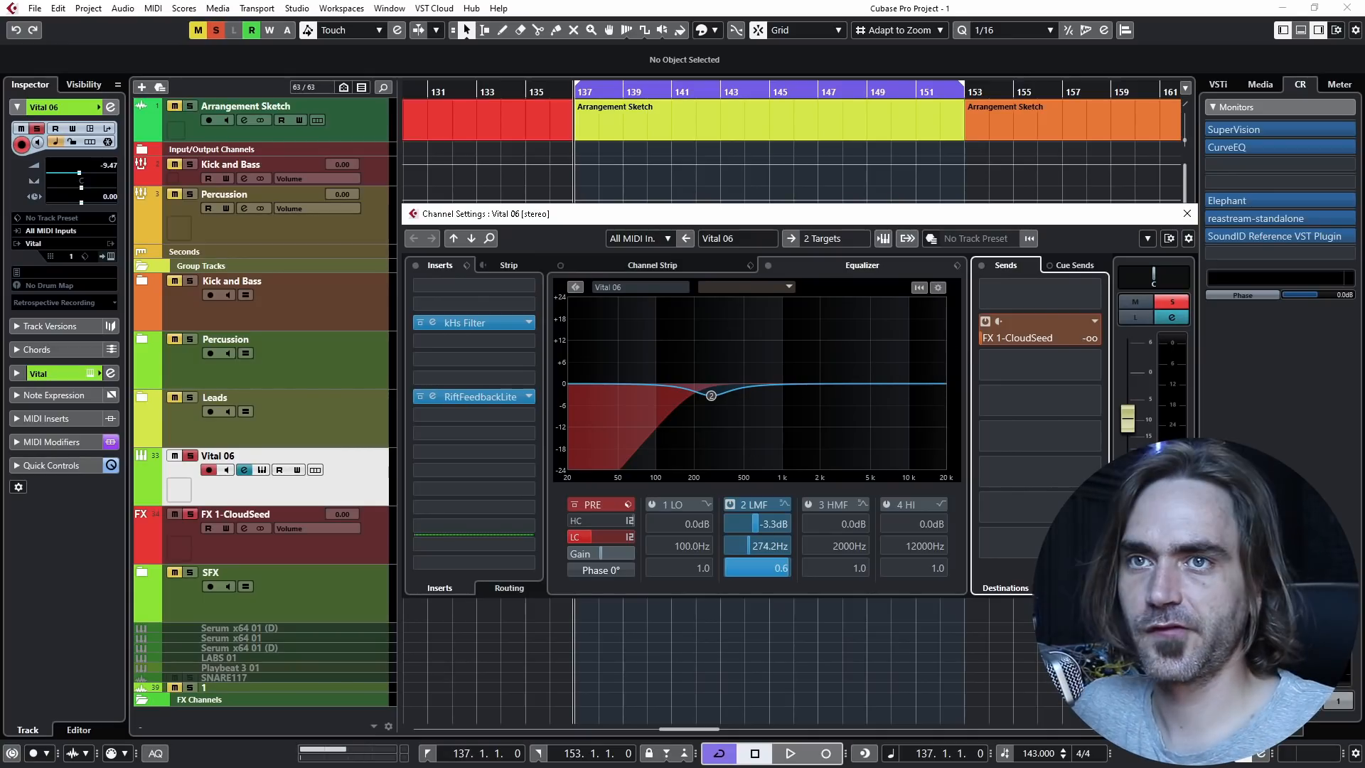
pyautogui.click(1171, 555)
pyautogui.press('space')
pyautogui.moveTo(1000, 338); pyautogui.dragTo(1098, 271)
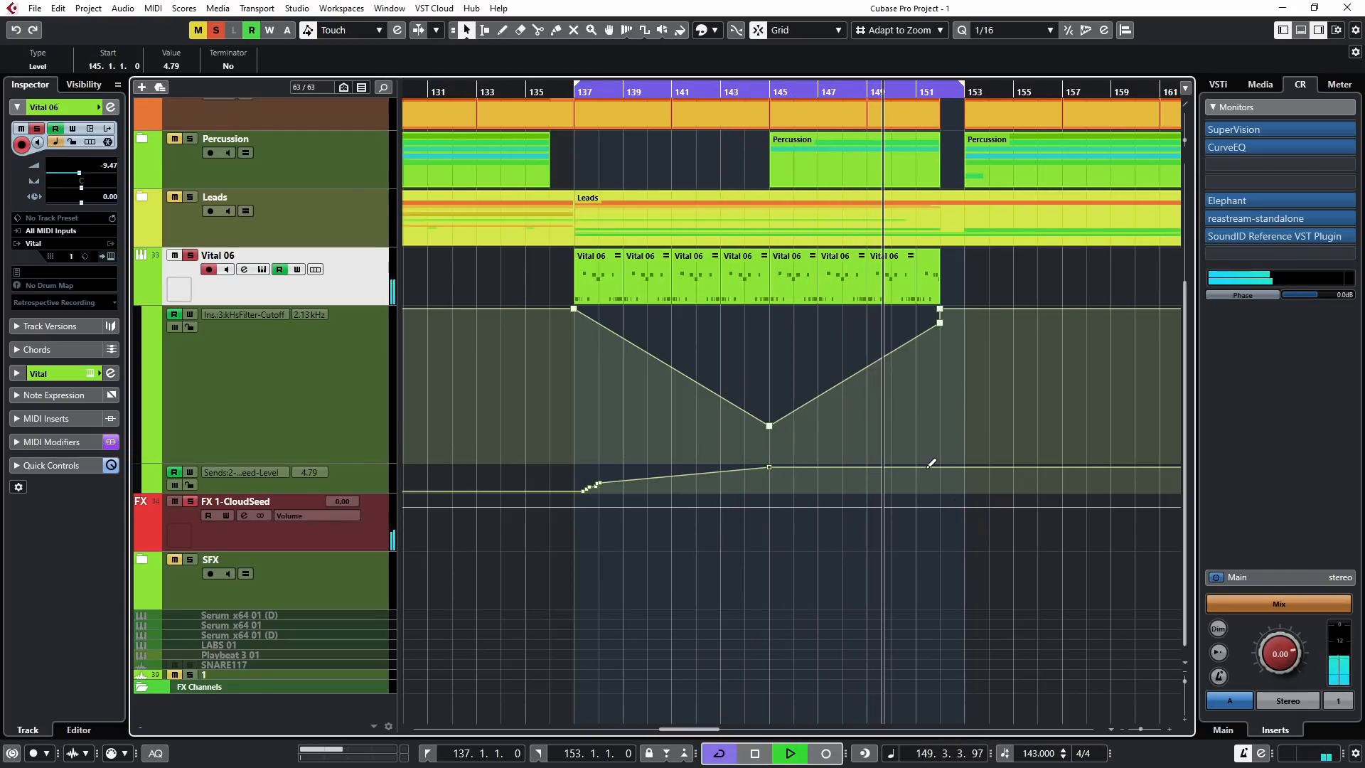
pyautogui.click(726, 617)
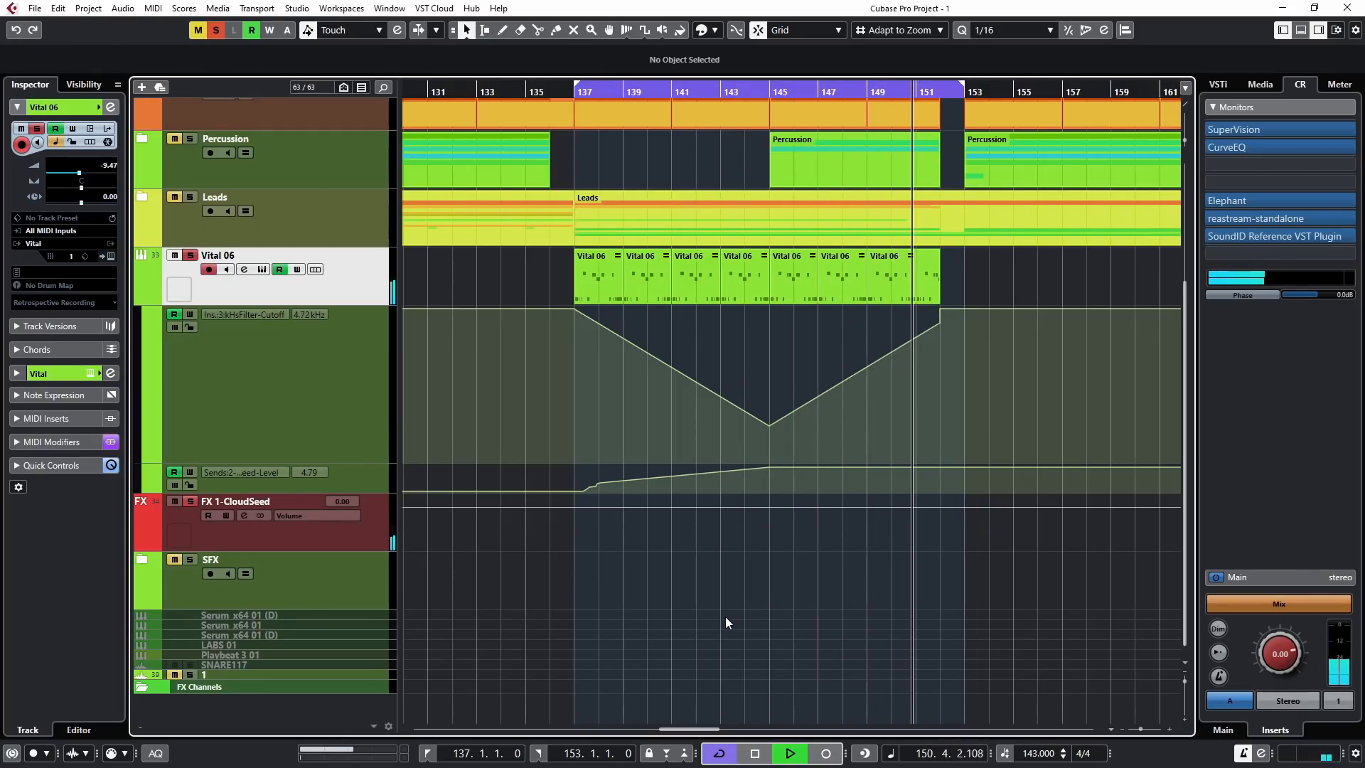
pyautogui.press('space')
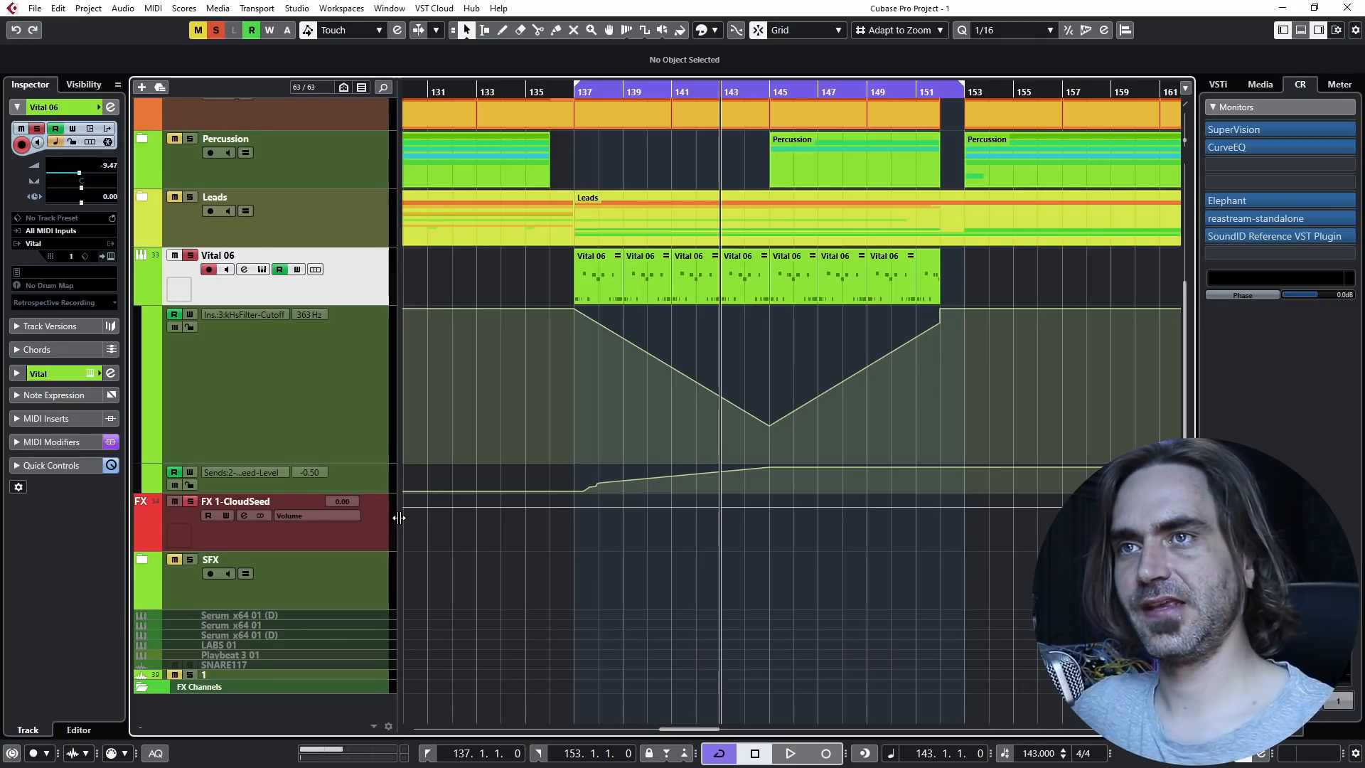
# Remove the CloudSeed FX track from the project.
pyautogui.moveTo(821, 384)
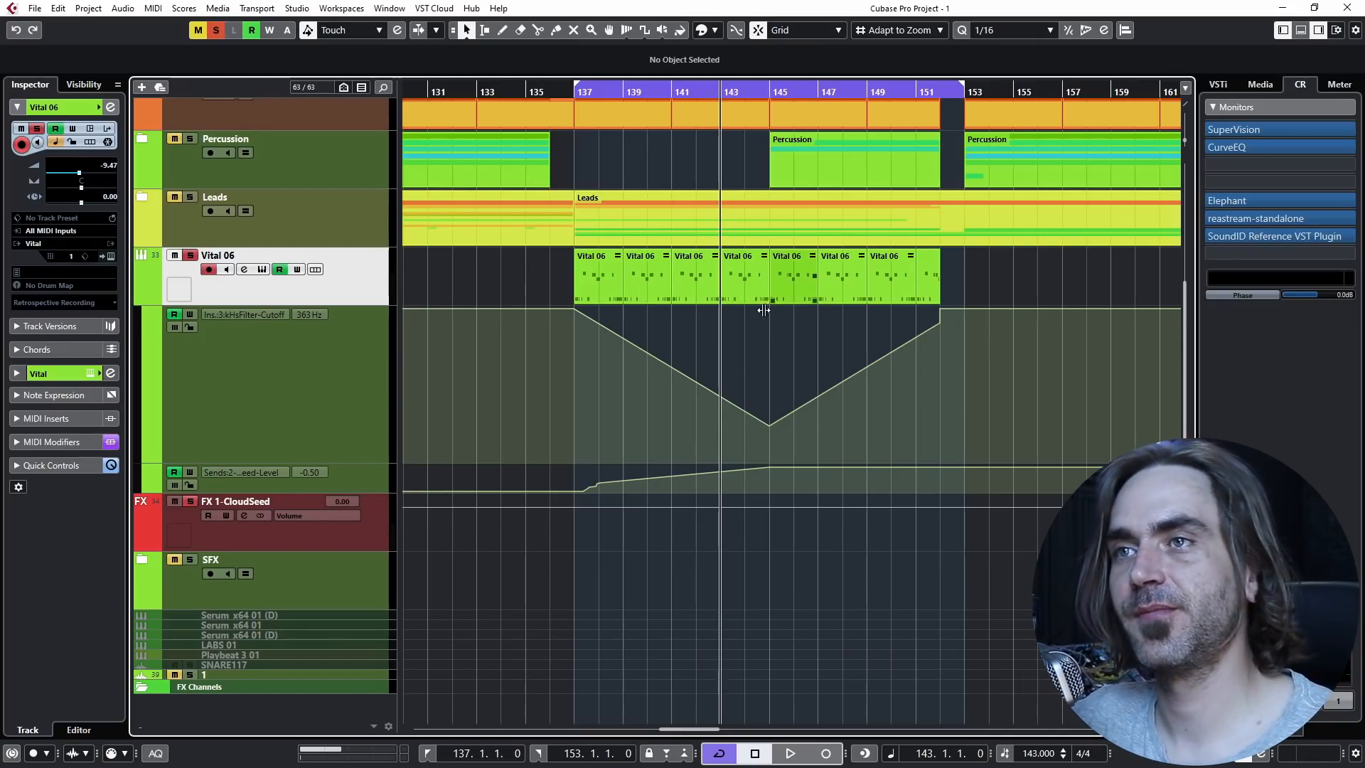
pyautogui.rightClick(332, 536)
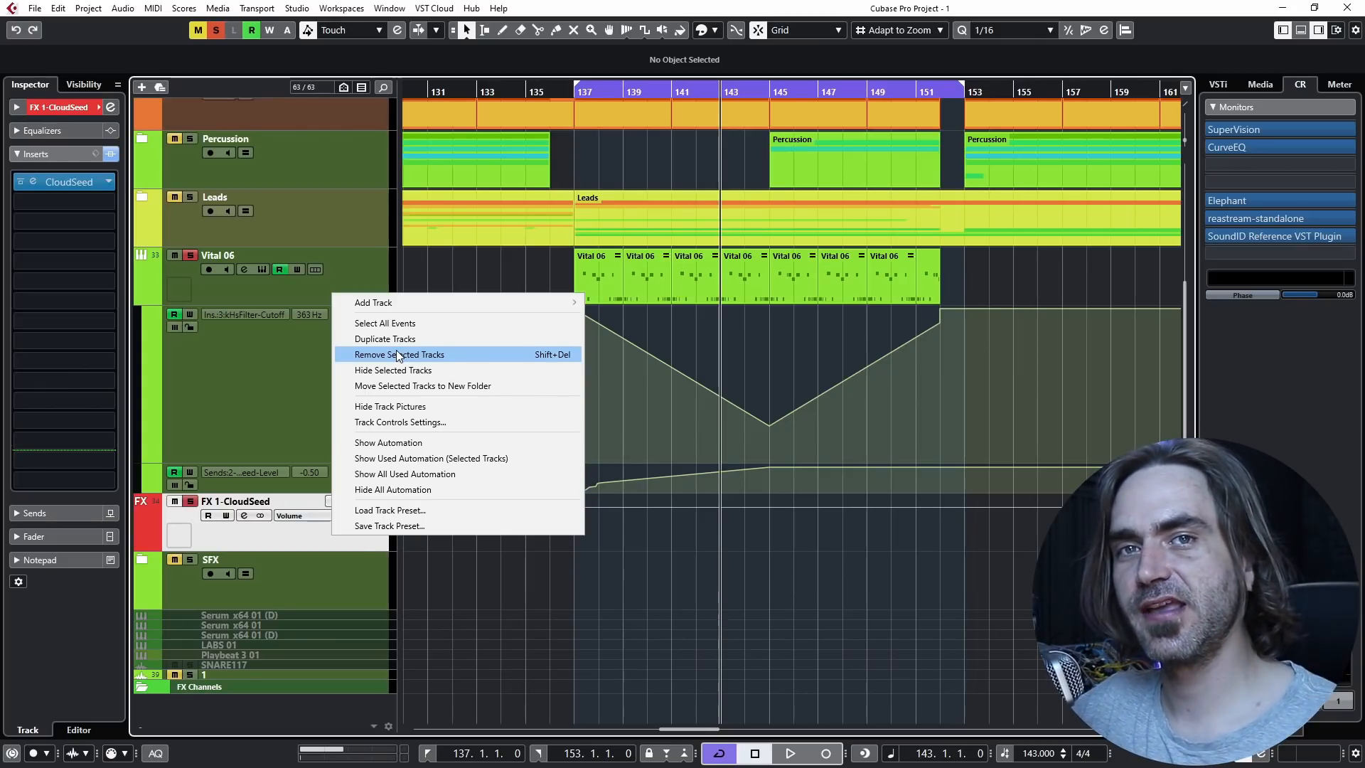
pyautogui.press('Escape')
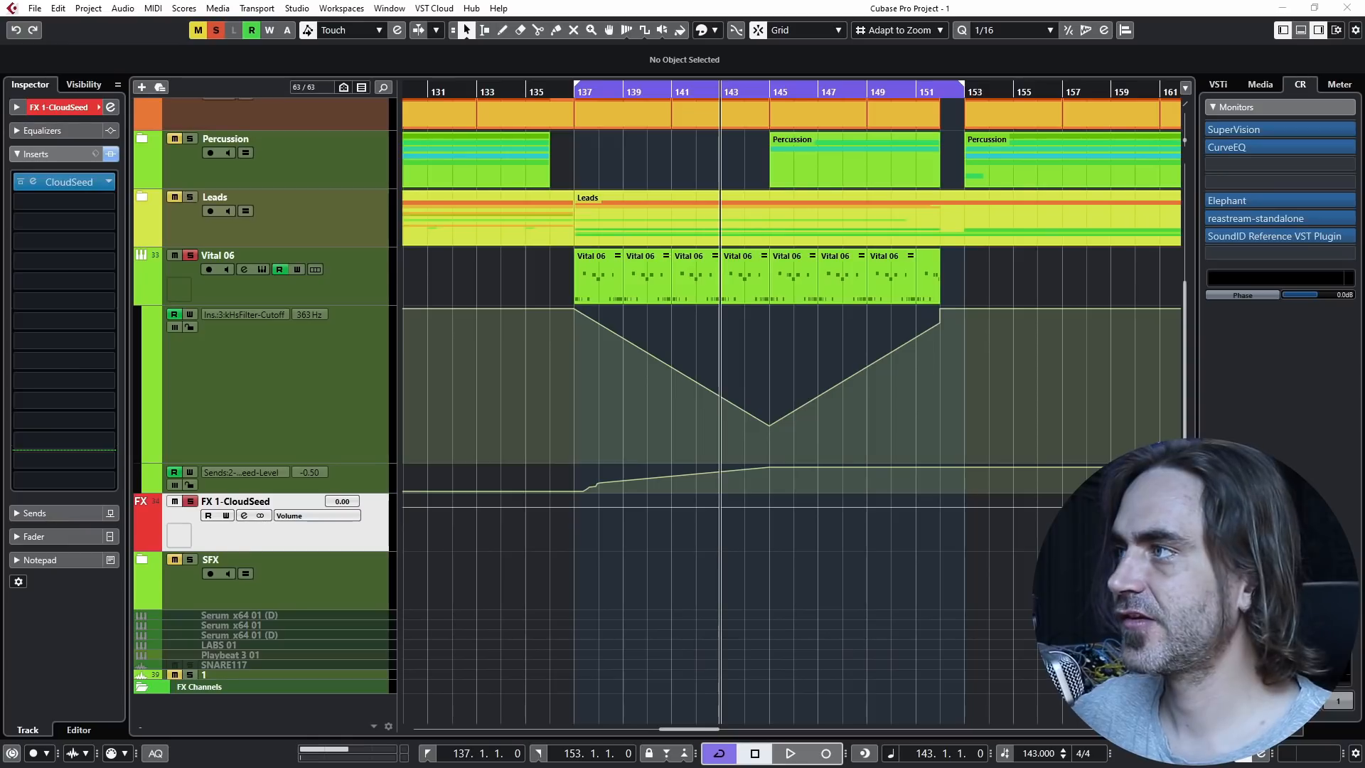
pyautogui.press('Delete')
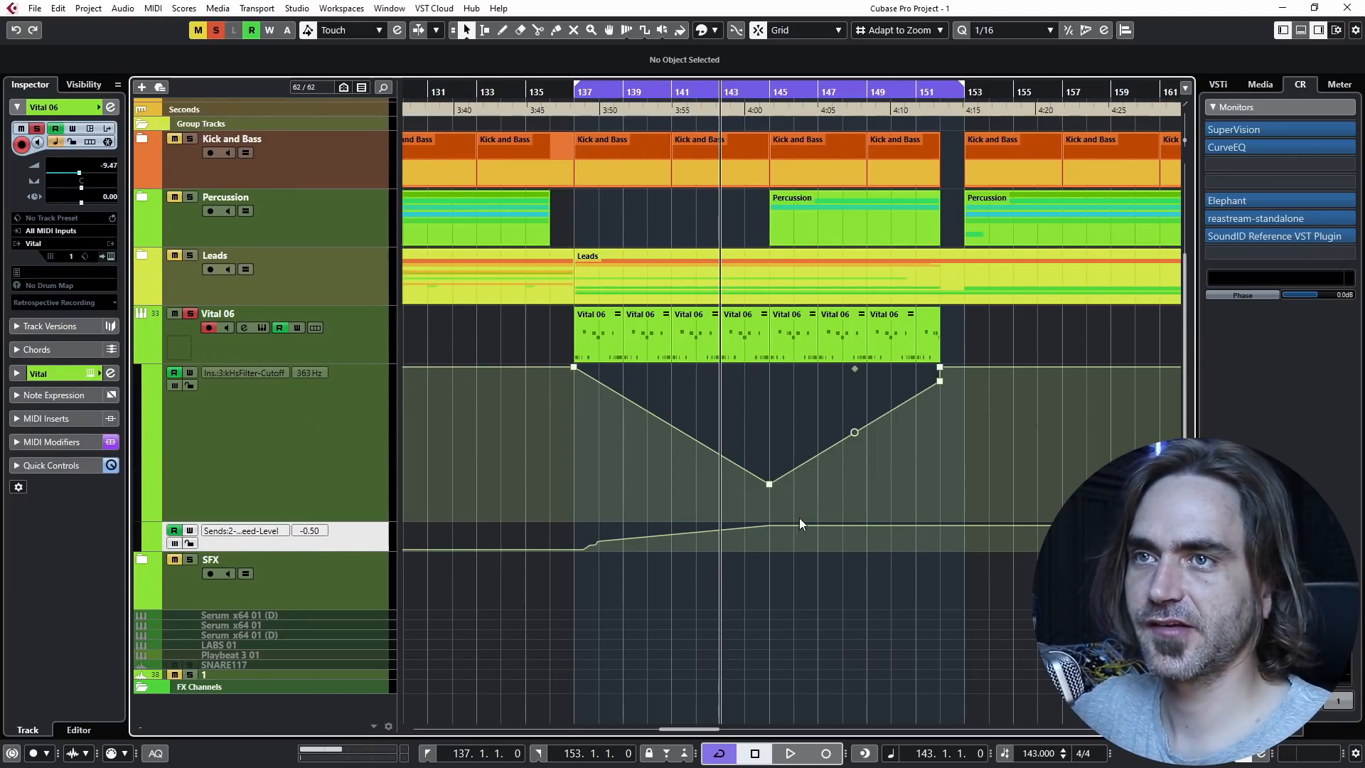
# Delete the CloudSeed send-level automation points of Vital 06 and hide the track's automation lanes.
pyautogui.moveTo(797, 519); pyautogui.dragTo(439, 638)
pyautogui.press('Delete')
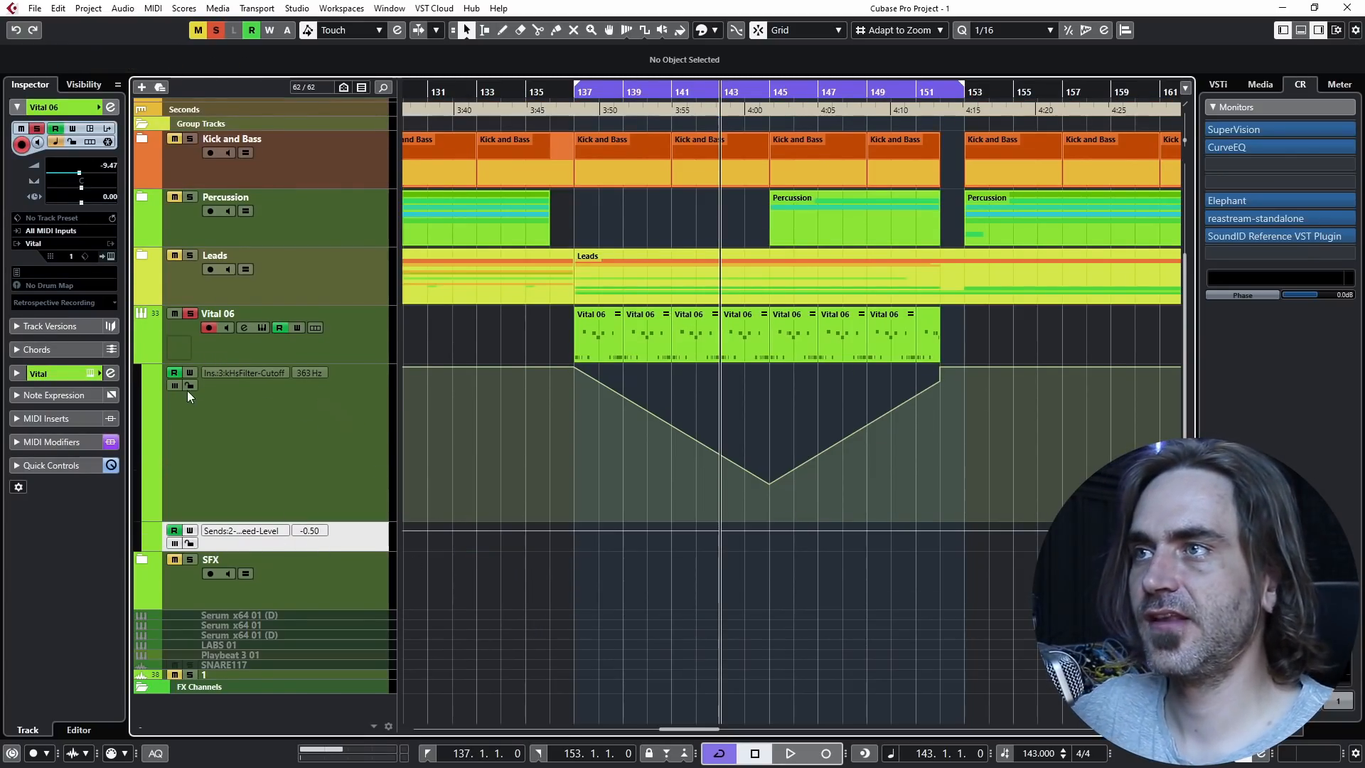
pyautogui.click(141, 351)
# Duplicate the Vital 06 track together with its events in bars 137–153.
pyautogui.click(374, 485)
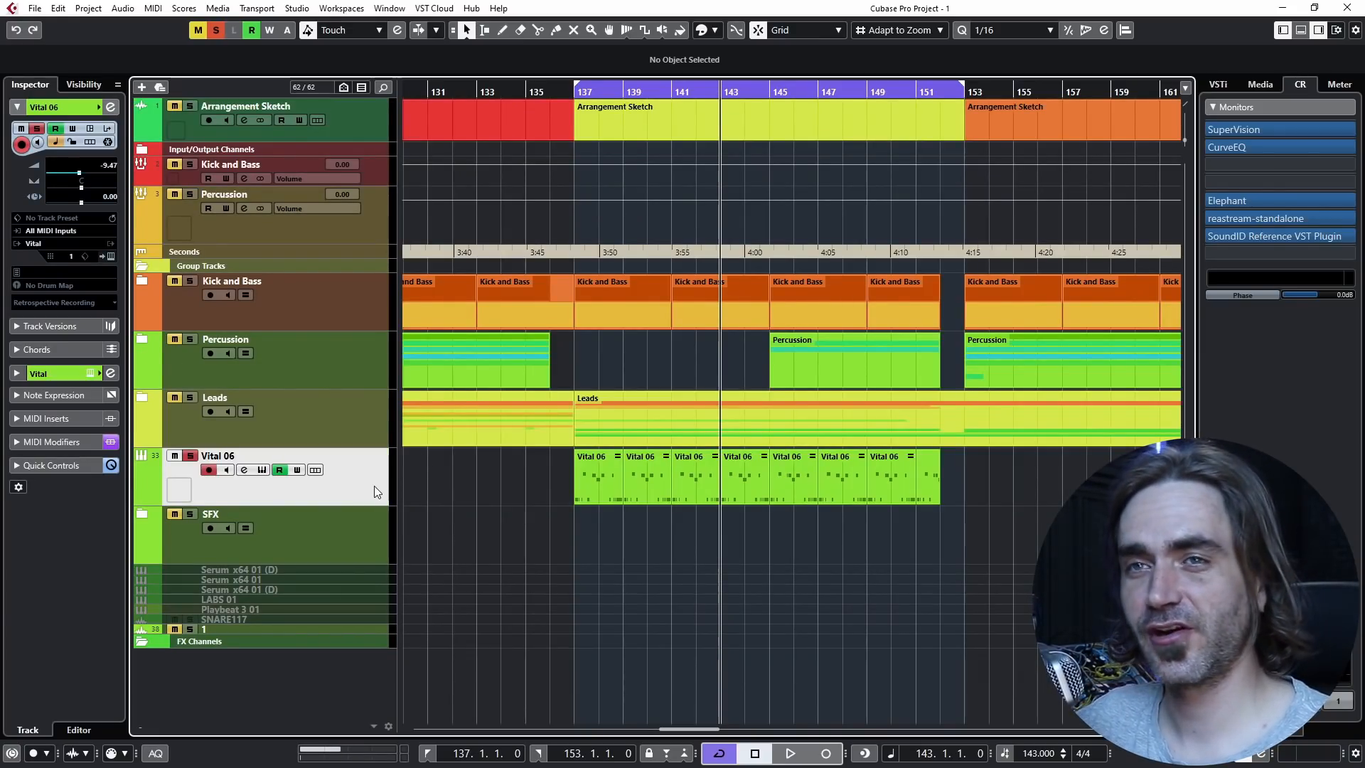
pyautogui.rightClick(374, 485)
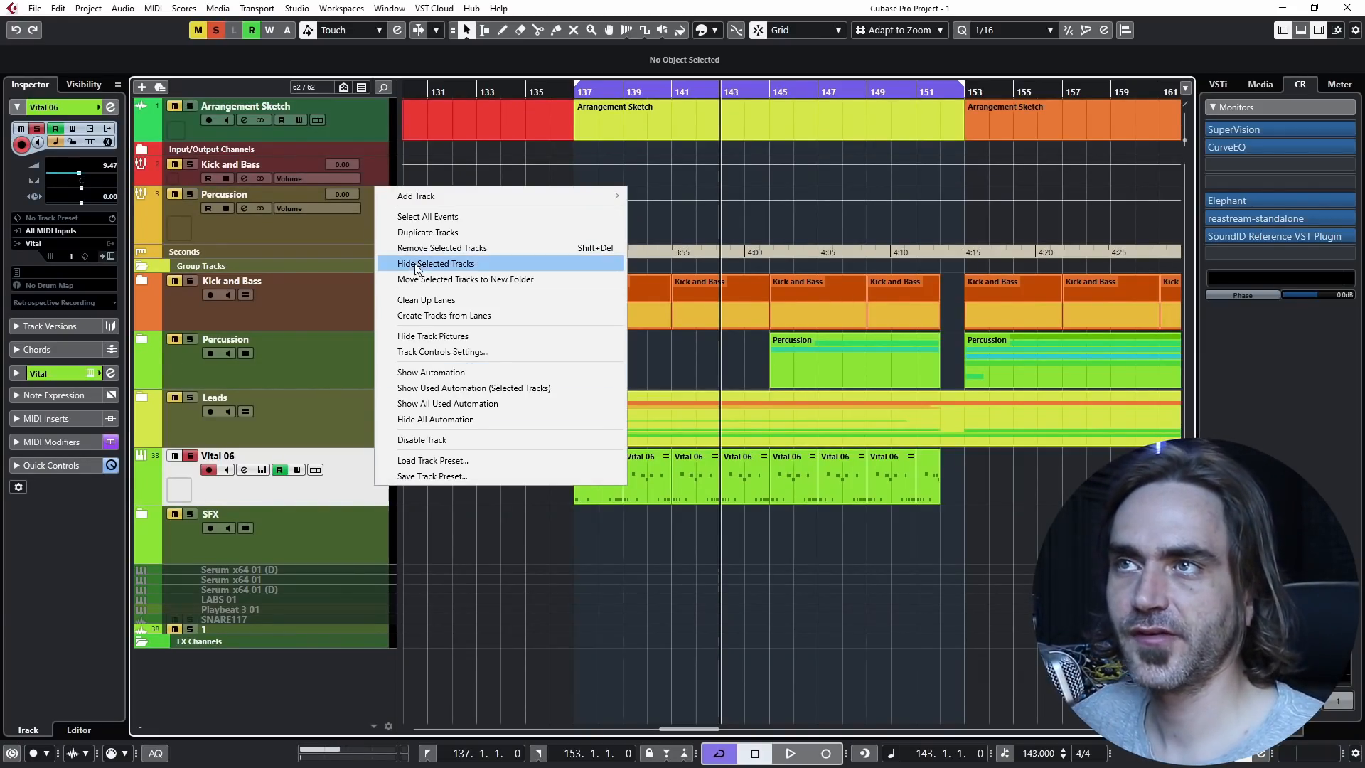
pyautogui.click(463, 535)
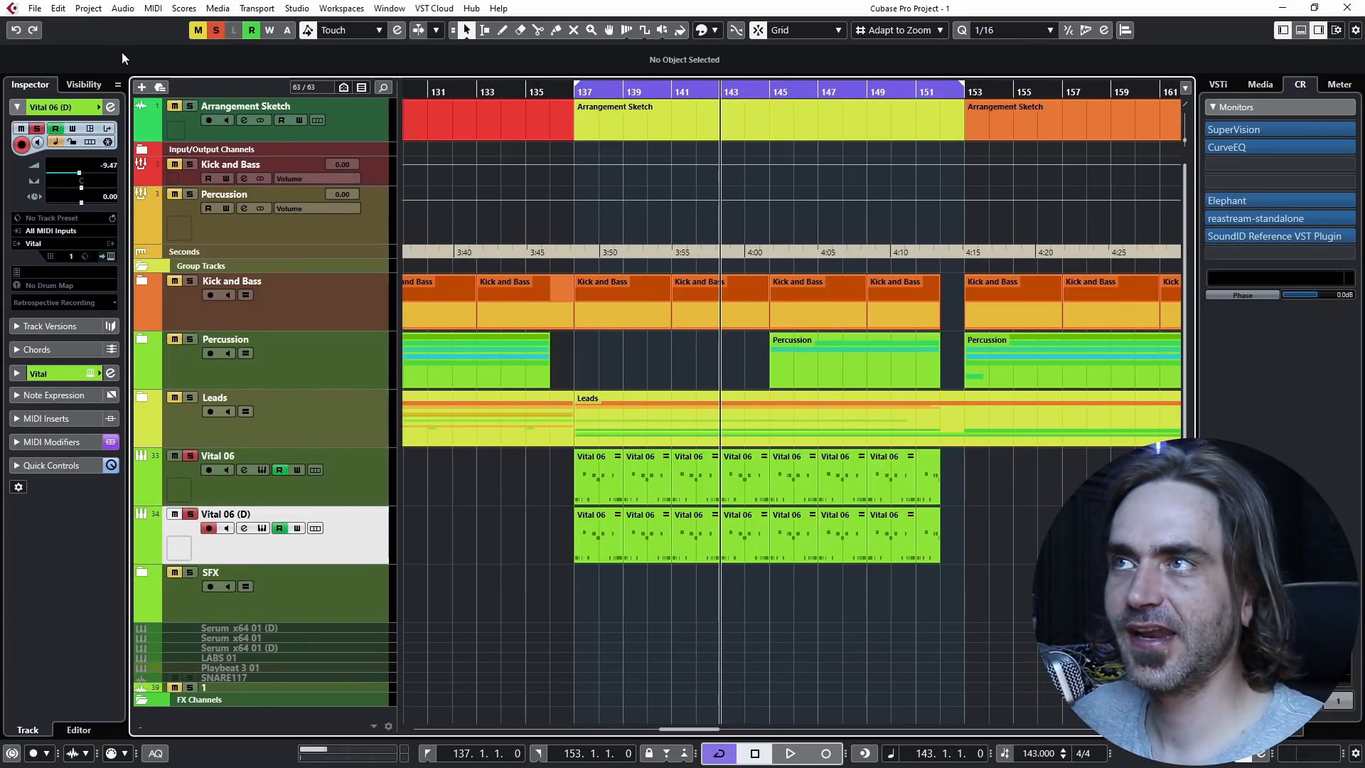
# Add CloudSeed as an insert below RiftFeedbackLite on Vital 06 (D), turn down its Dry Out and close the channel windows.
pyautogui.click(111, 107)
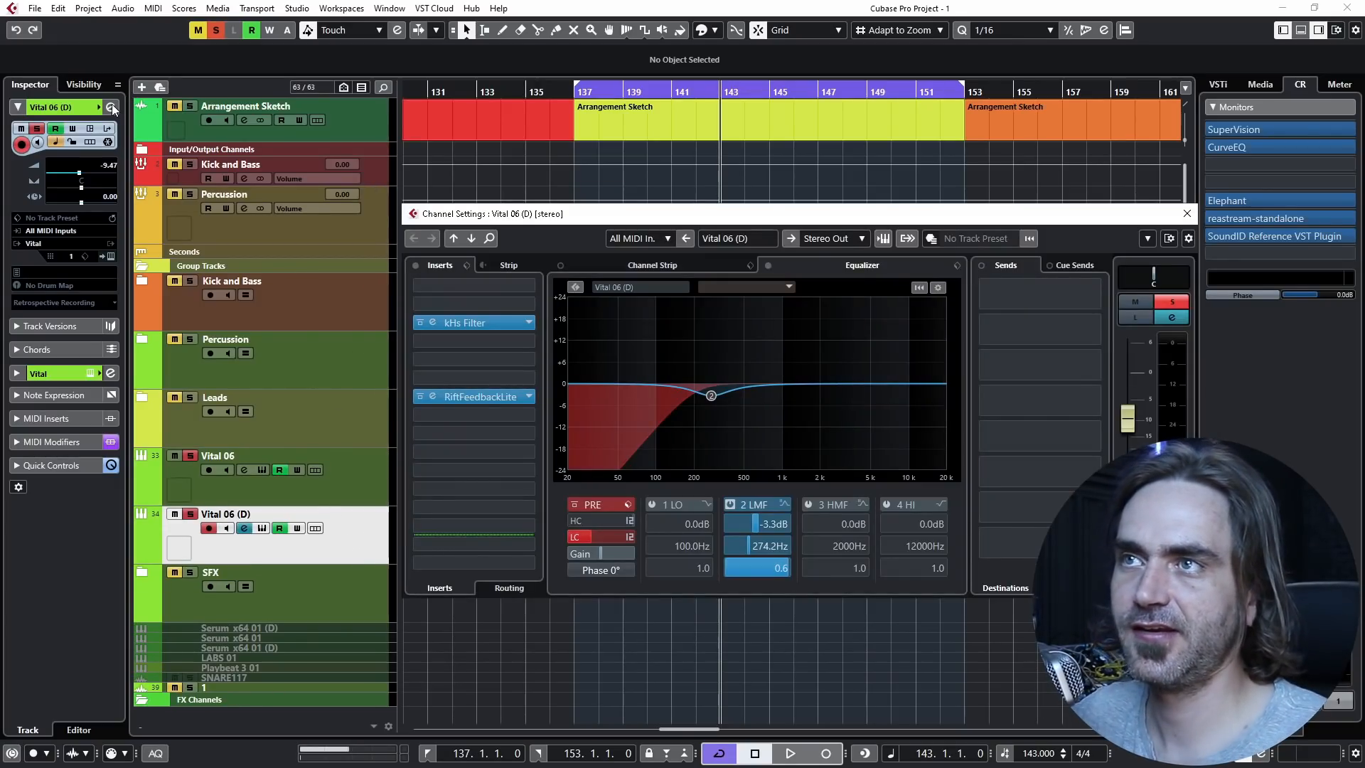
pyautogui.click(488, 414)
pyautogui.write('clou')
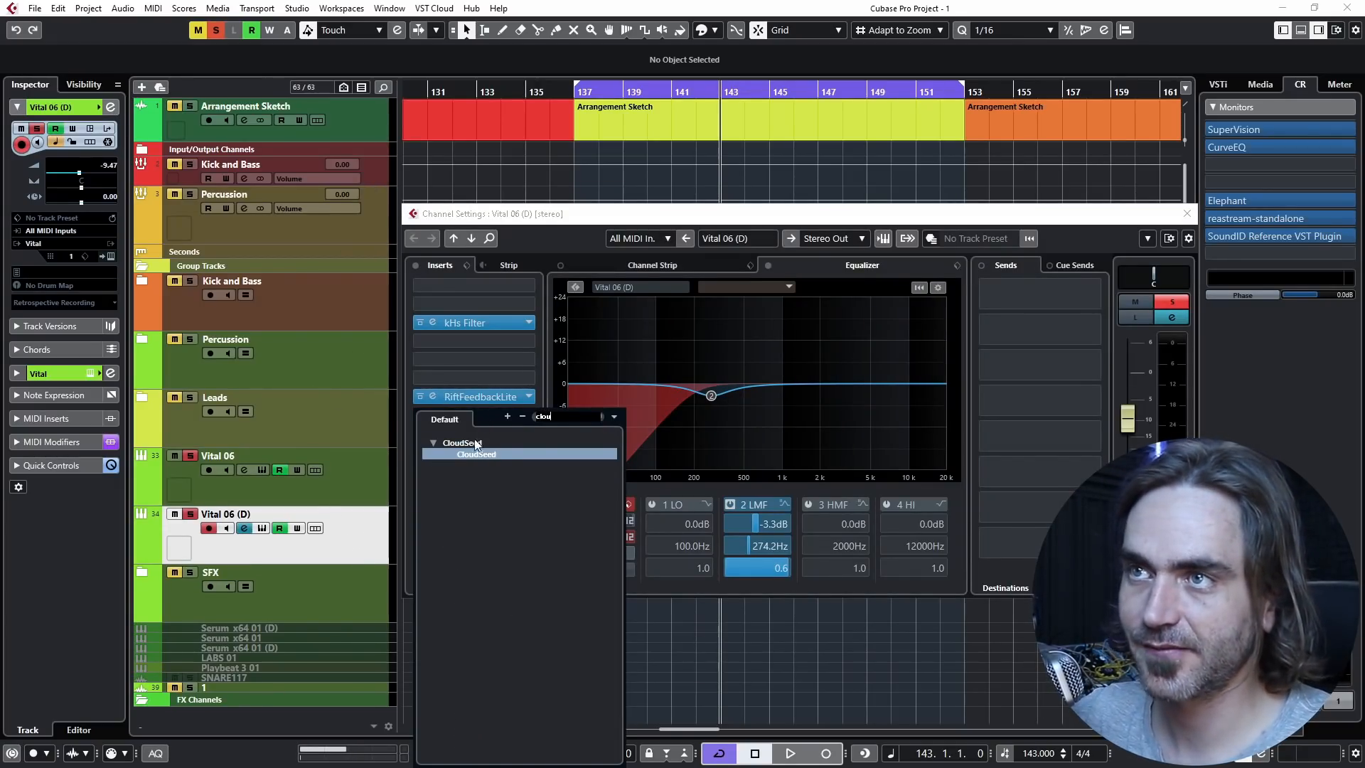
pyautogui.click(467, 455)
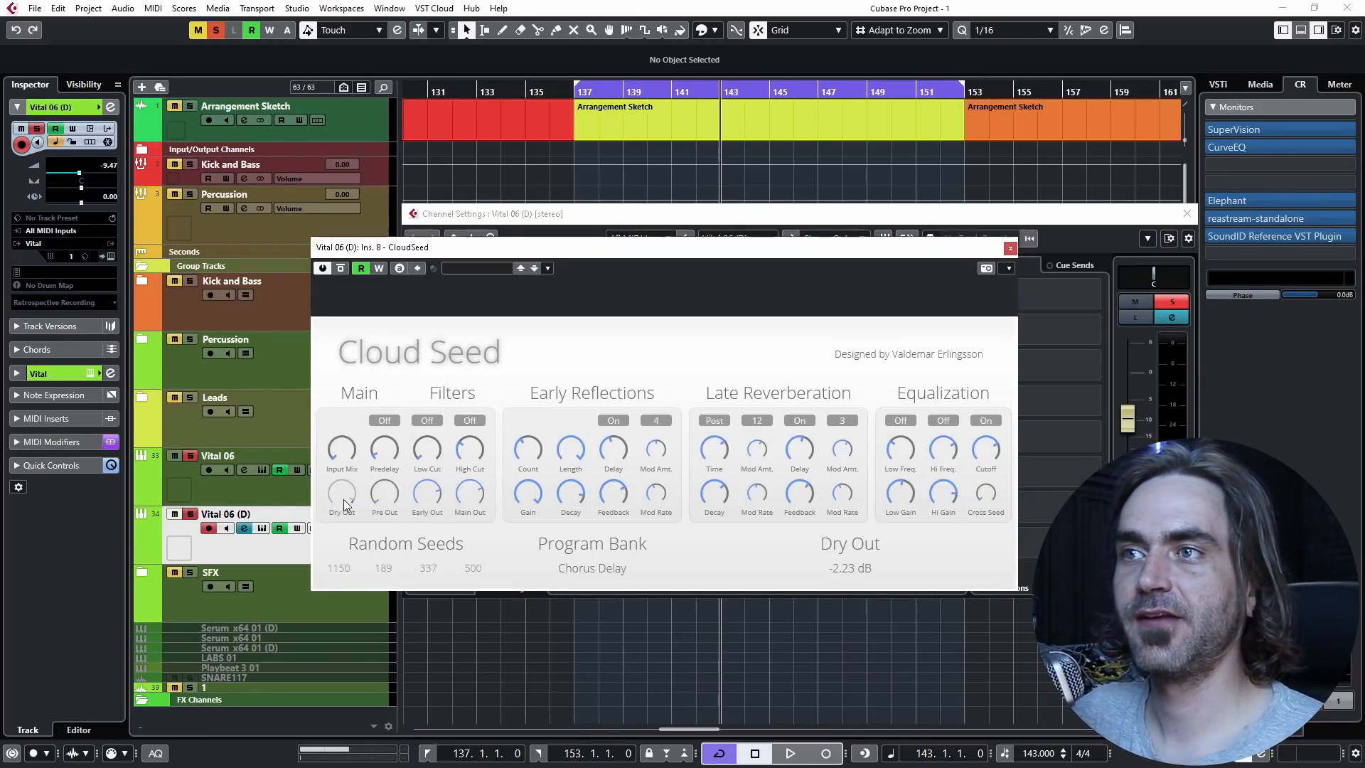
pyautogui.click(1011, 248)
pyautogui.click(1186, 211)
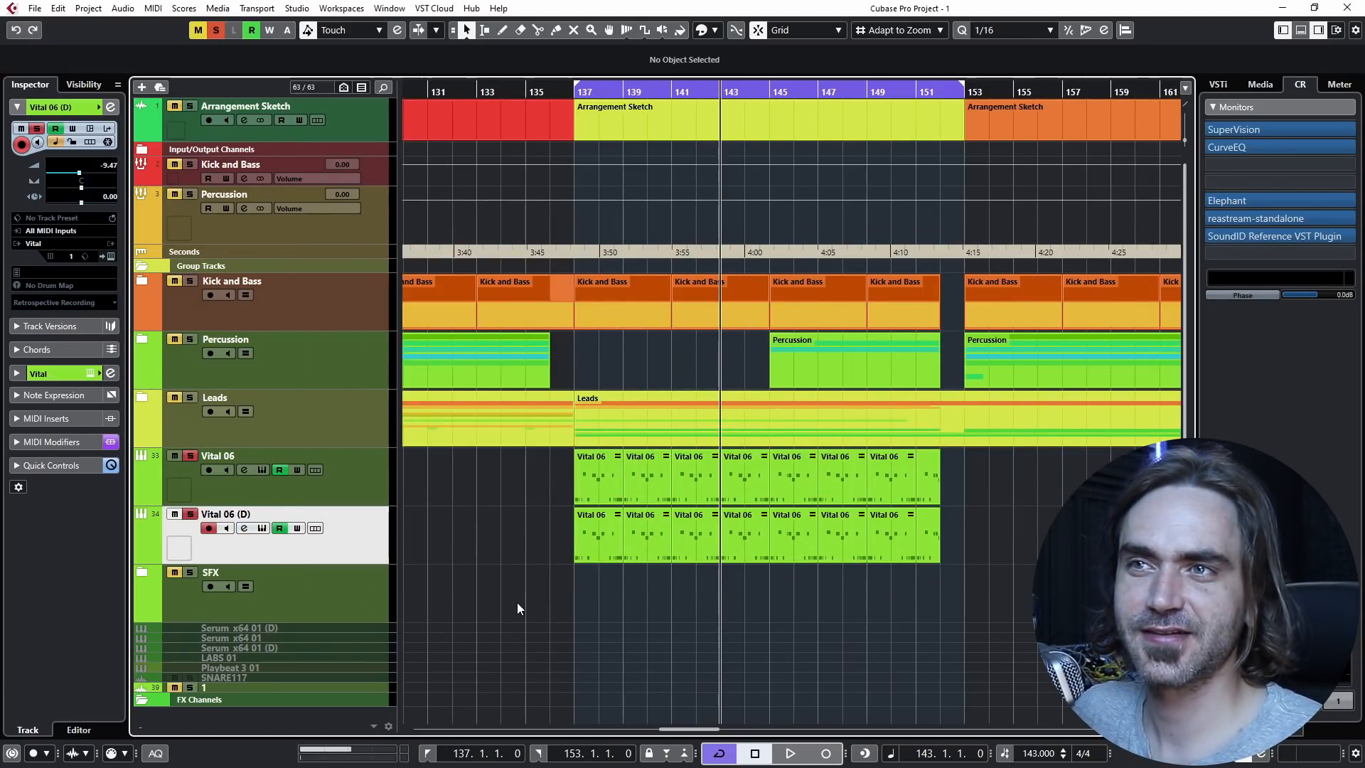
# Audition Vital 06 (D) alone and together with the soloed Vital 06, and raise the duplicate's volume to -3.05.
pyautogui.click(330, 476)
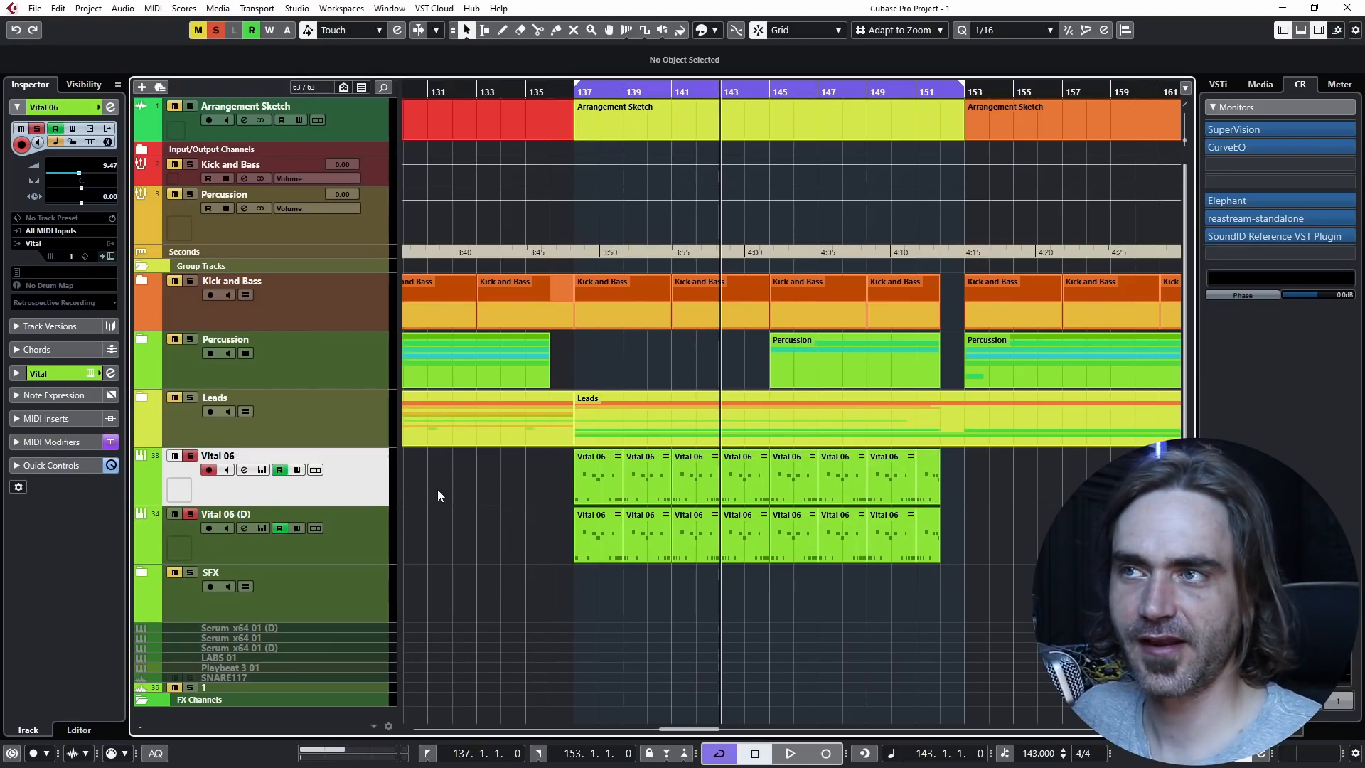
pyautogui.click(193, 516)
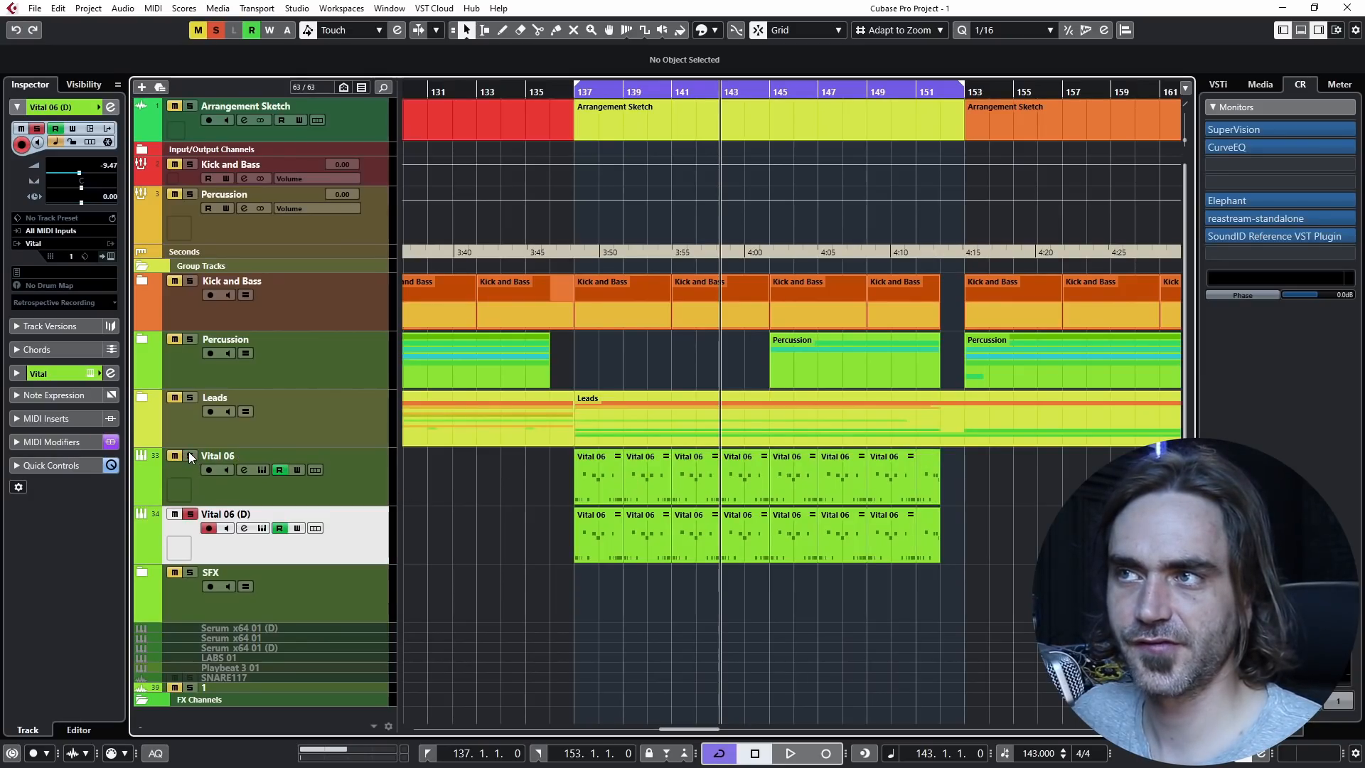
pyautogui.press('space')
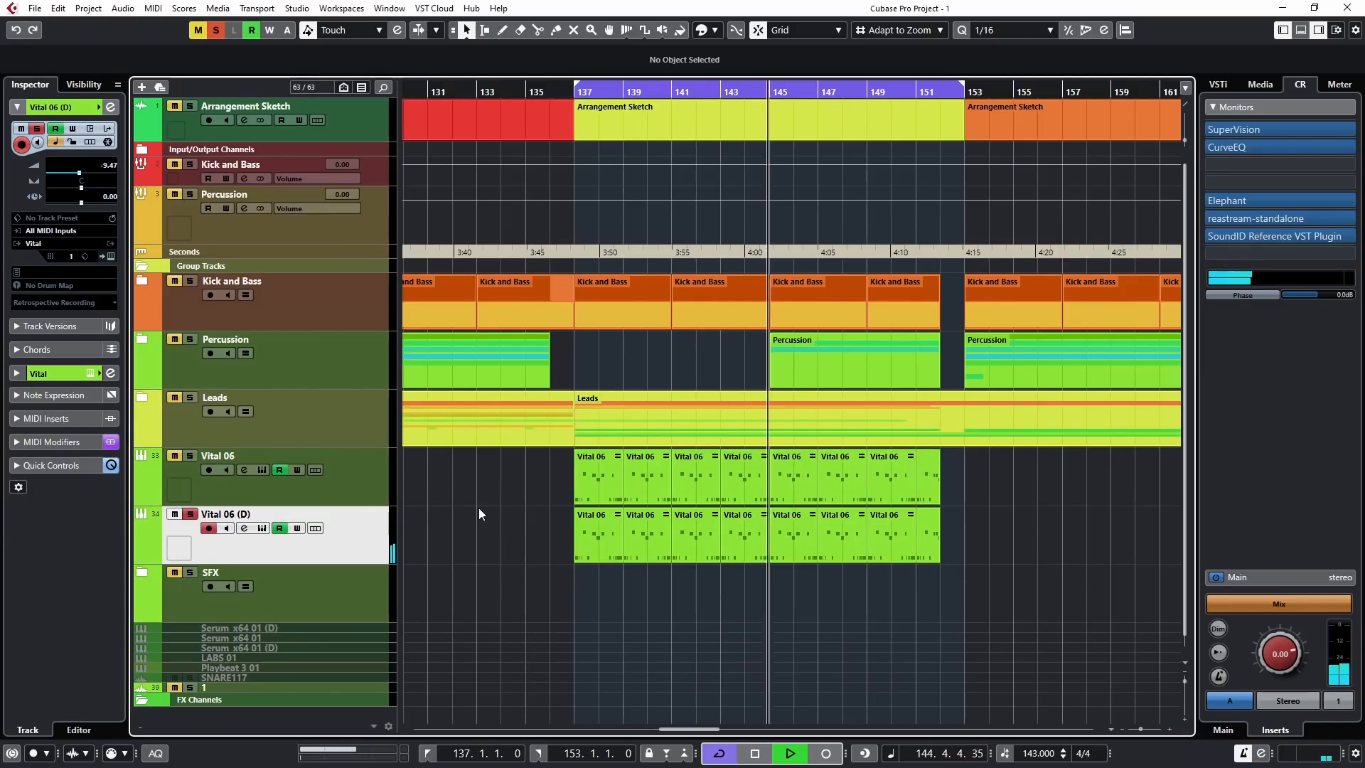
pyautogui.click(193, 457)
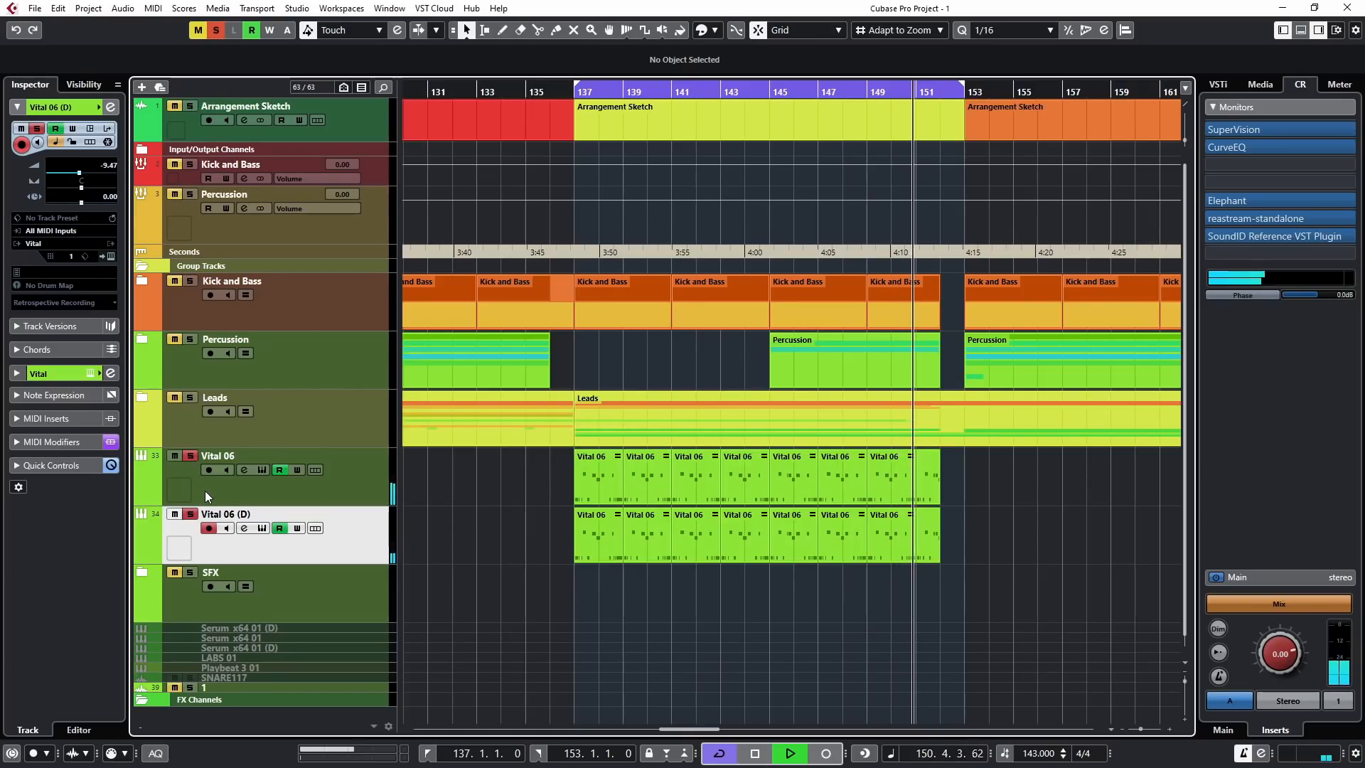
pyautogui.press('space')
pyautogui.press('space')
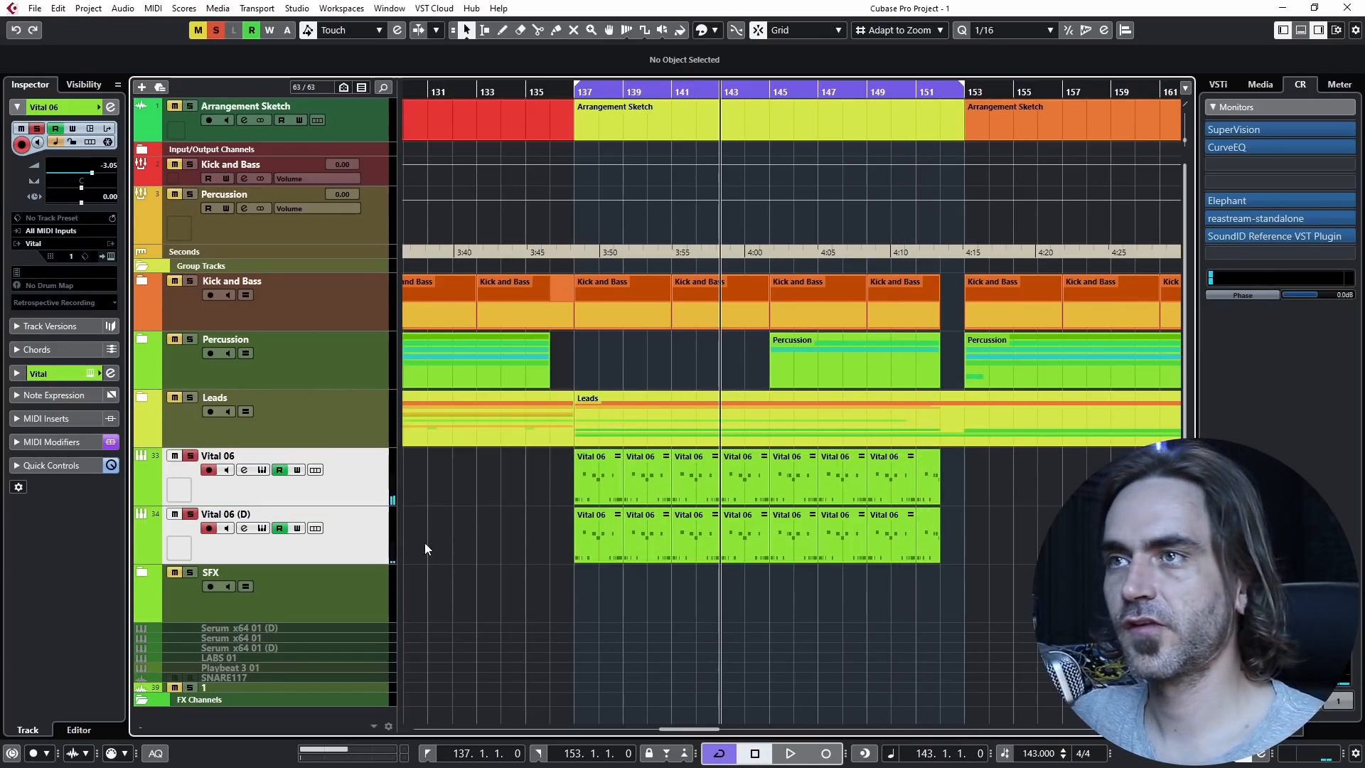
# Show the automation of Vital 06 (D), start its kHs Filter cutoff ramp at bar 144 and delete the low point at bar 145.
pyautogui.click(172, 544)
pyautogui.click(144, 561)
pyautogui.scroll(-2, 795, 597)
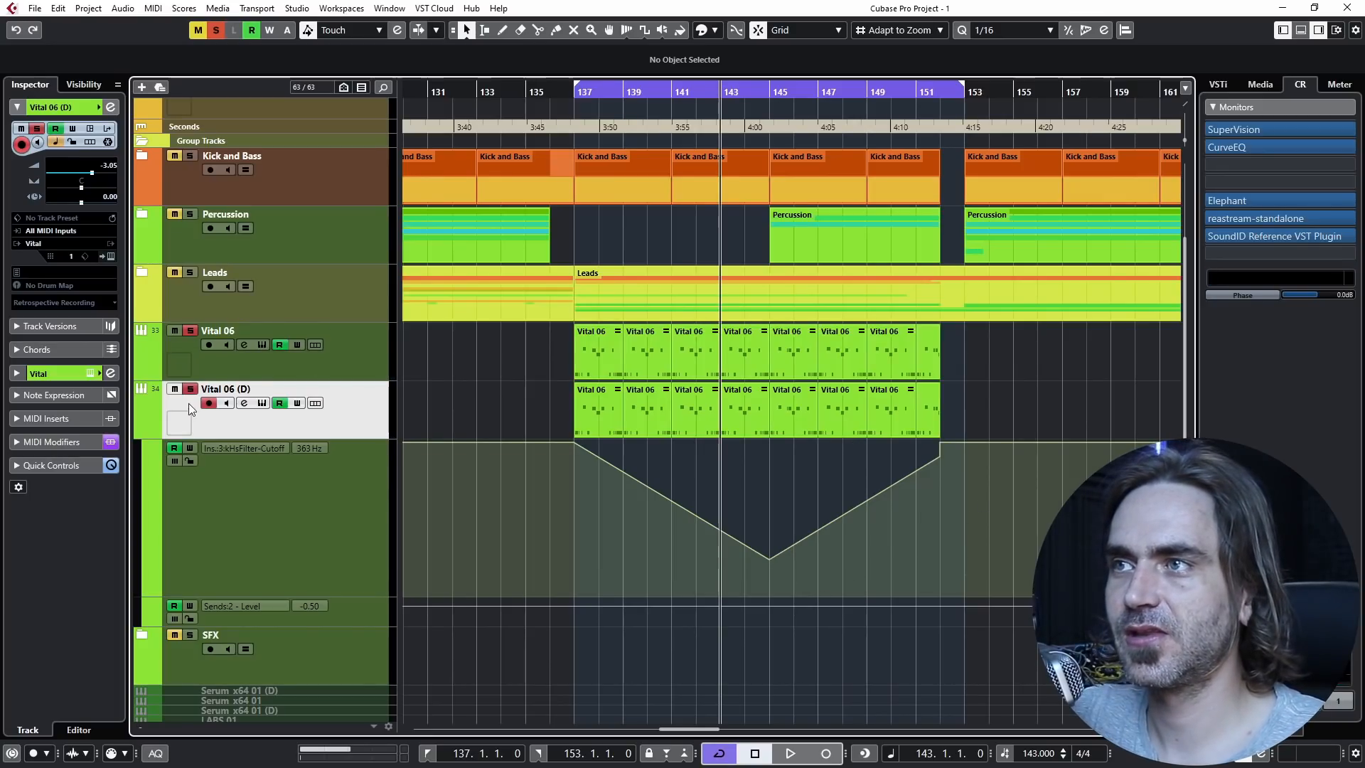
pyautogui.moveTo(569, 442); pyautogui.dragTo(740, 429)
pyautogui.press('Delete')
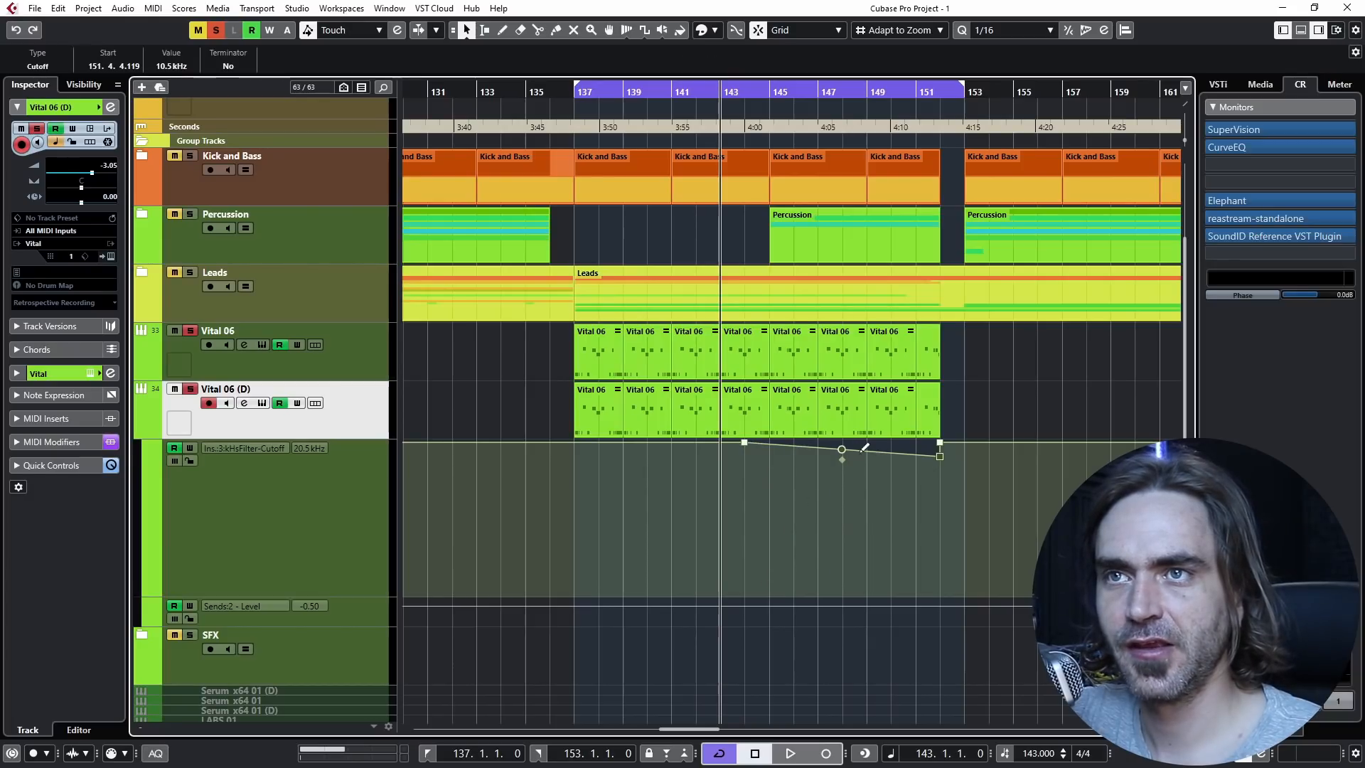
# Reshape the Vital 06 (D) cutoff curve to fall to its lowest point at bar 151 and return to maximum at bar 153.
pyautogui.moveTo(939, 458); pyautogui.dragTo(965, 442)
pyautogui.press('Delete')
pyautogui.moveTo(941, 548); pyautogui.dragTo(916, 583)
pyautogui.click(944, 470)
pyautogui.moveTo(944, 463); pyautogui.dragTo(964, 433)
pyautogui.click(970, 424)
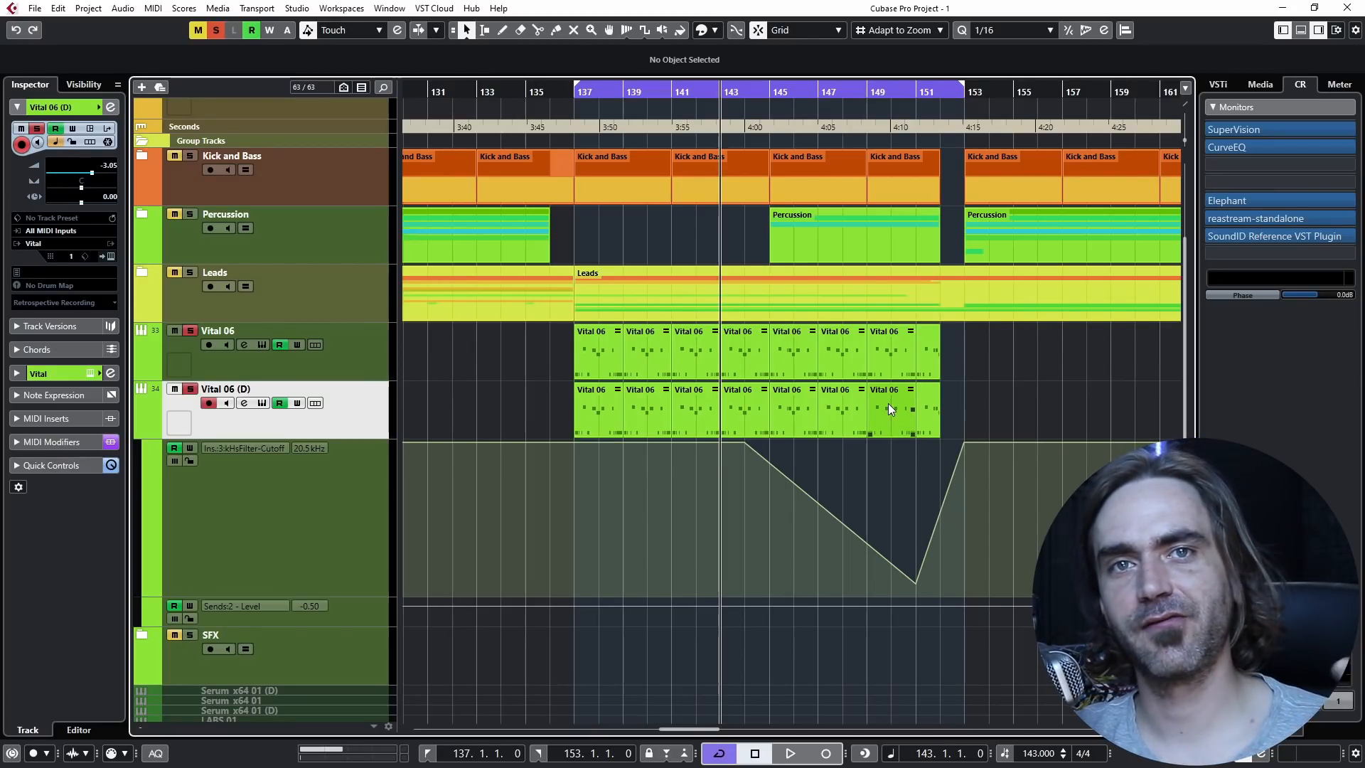
# Set the Vital 06 (D) volume to -1.99 during playback and load the Hyperplane factory program in its CloudSeed insert.
pyautogui.press('space')
pyautogui.click(110, 106)
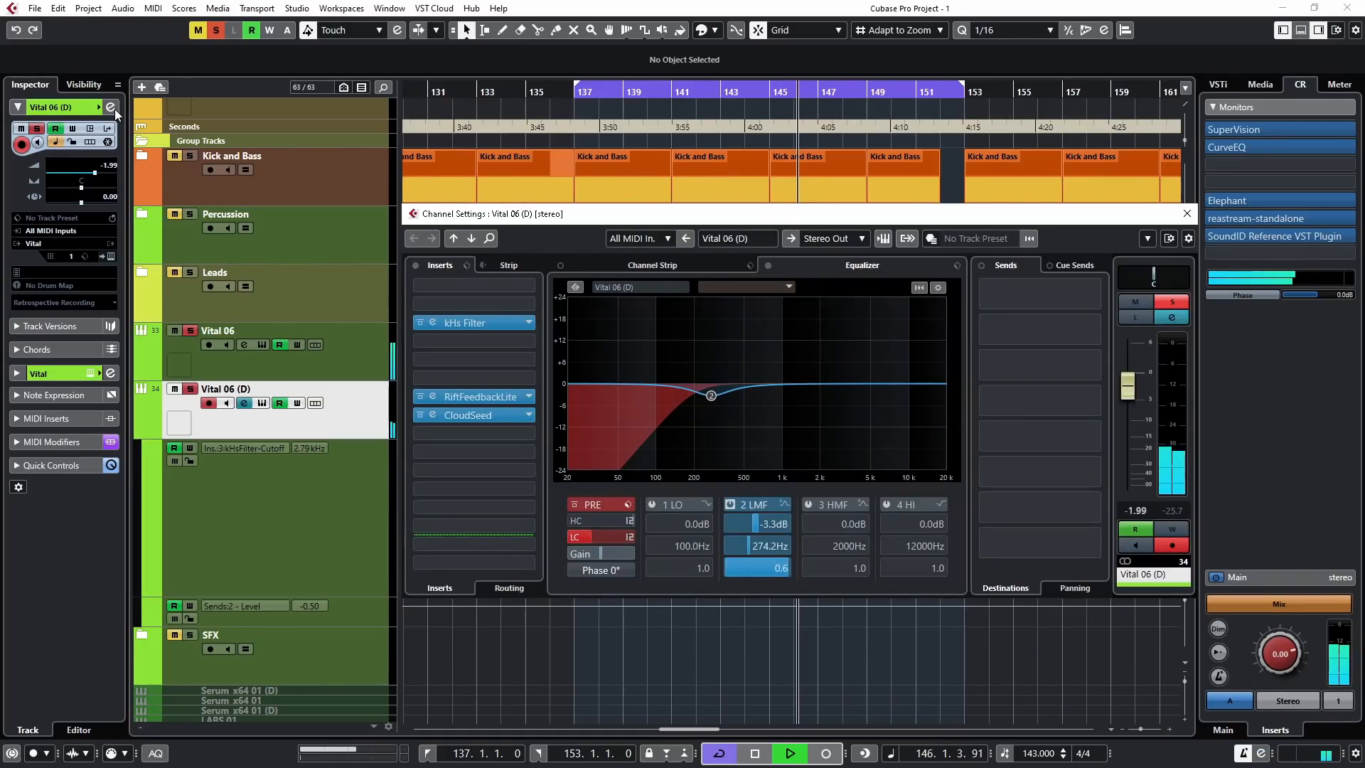
pyautogui.click(431, 416)
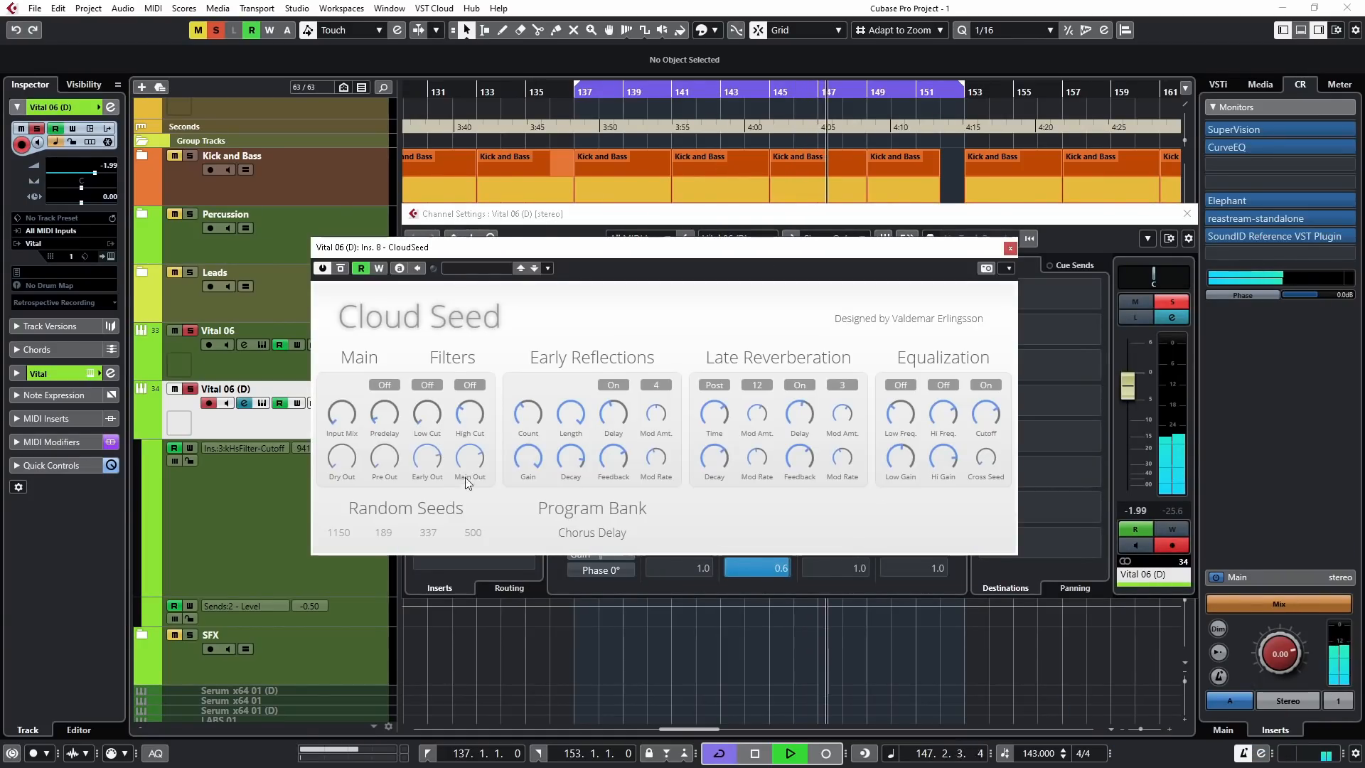
pyautogui.click(598, 533)
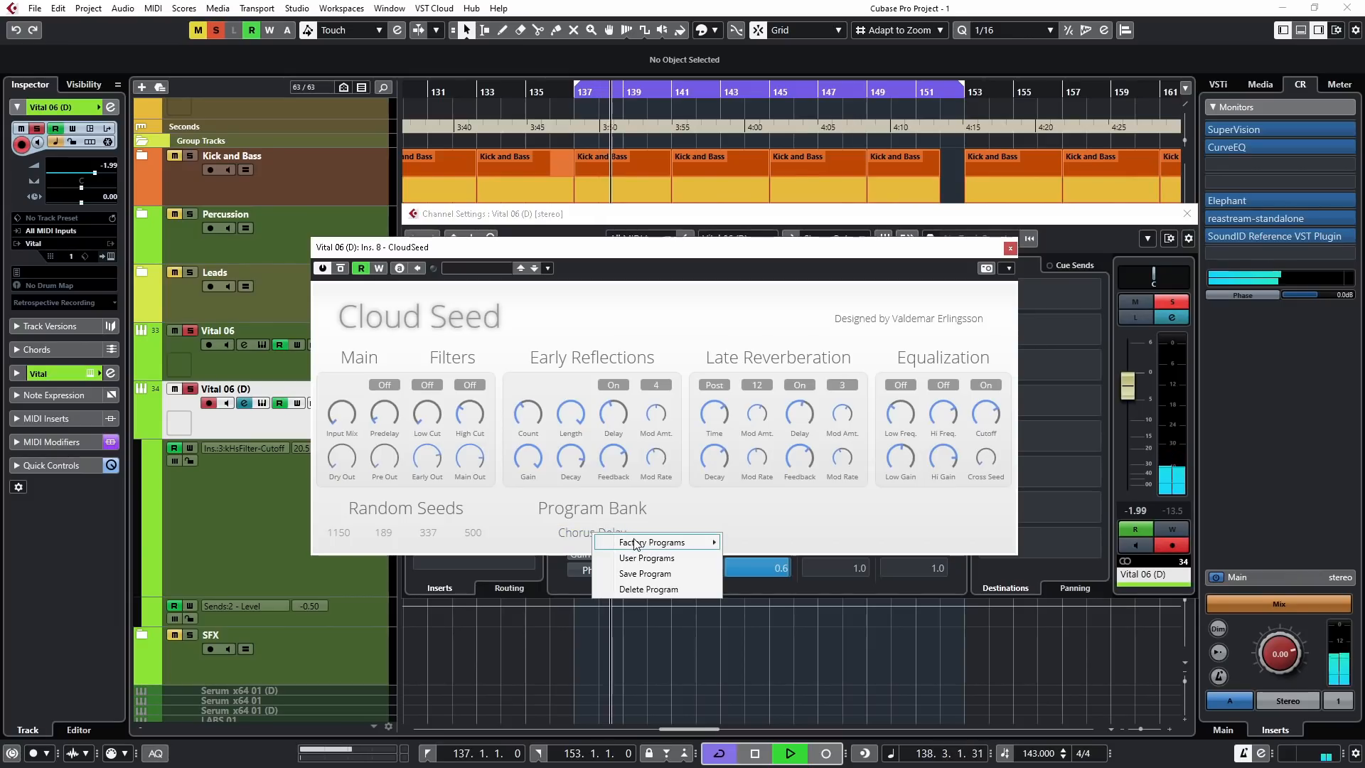
pyautogui.moveTo(652, 542)
pyautogui.click(785, 574)
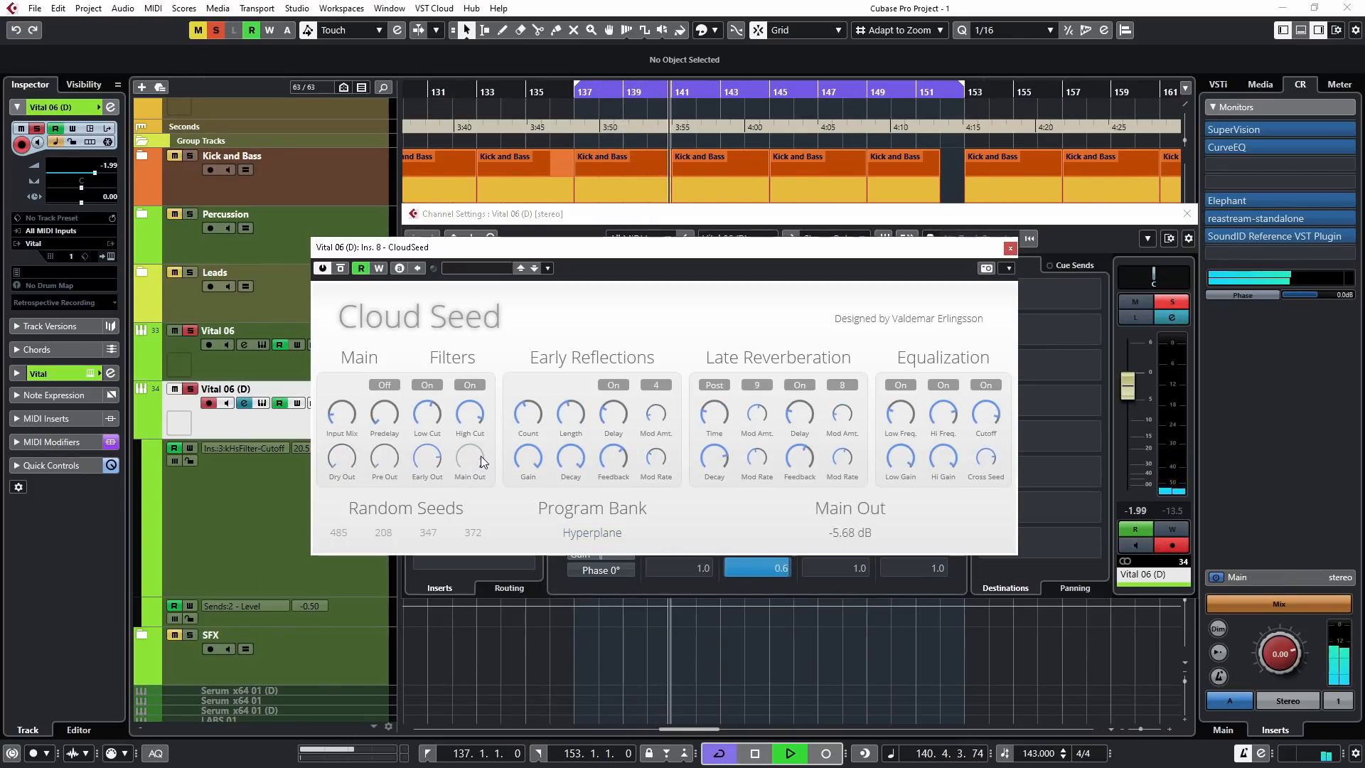
pyautogui.click(1010, 248)
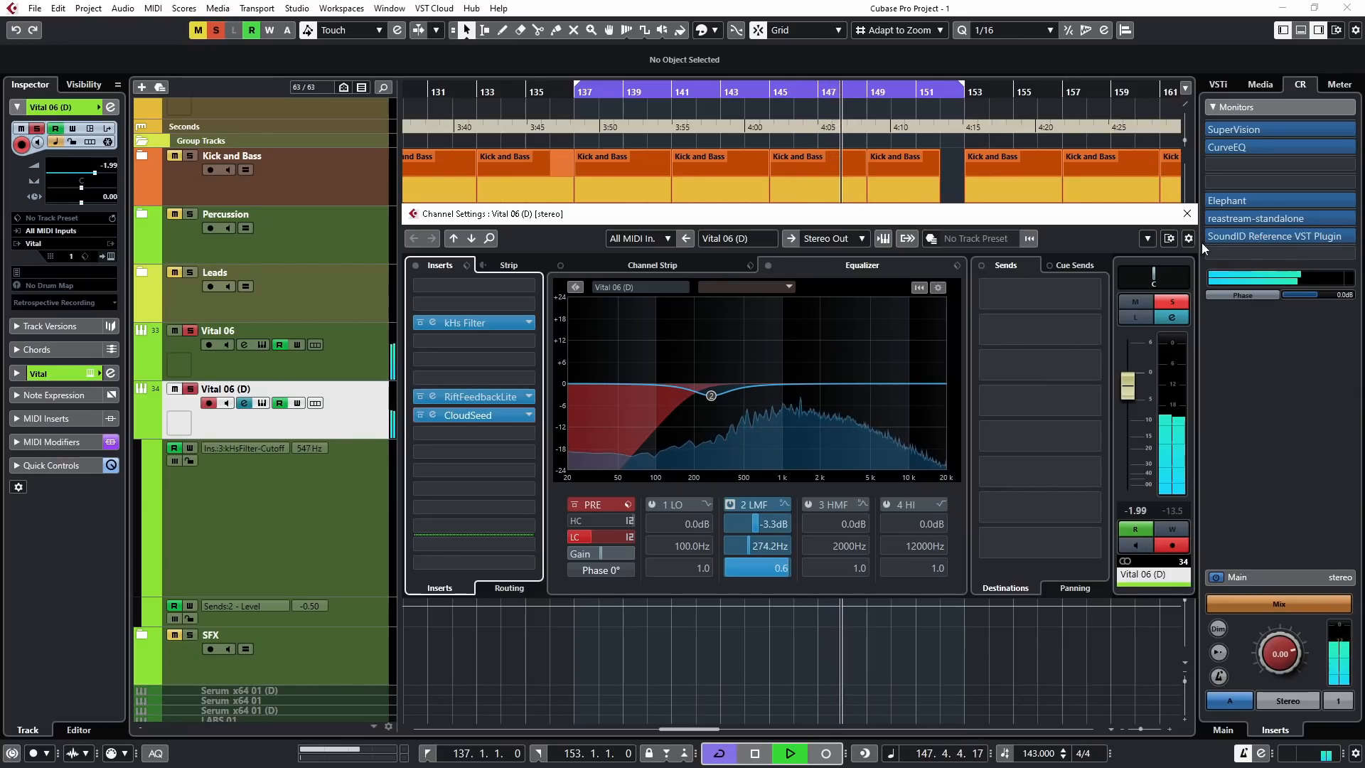
pyautogui.click(1186, 213)
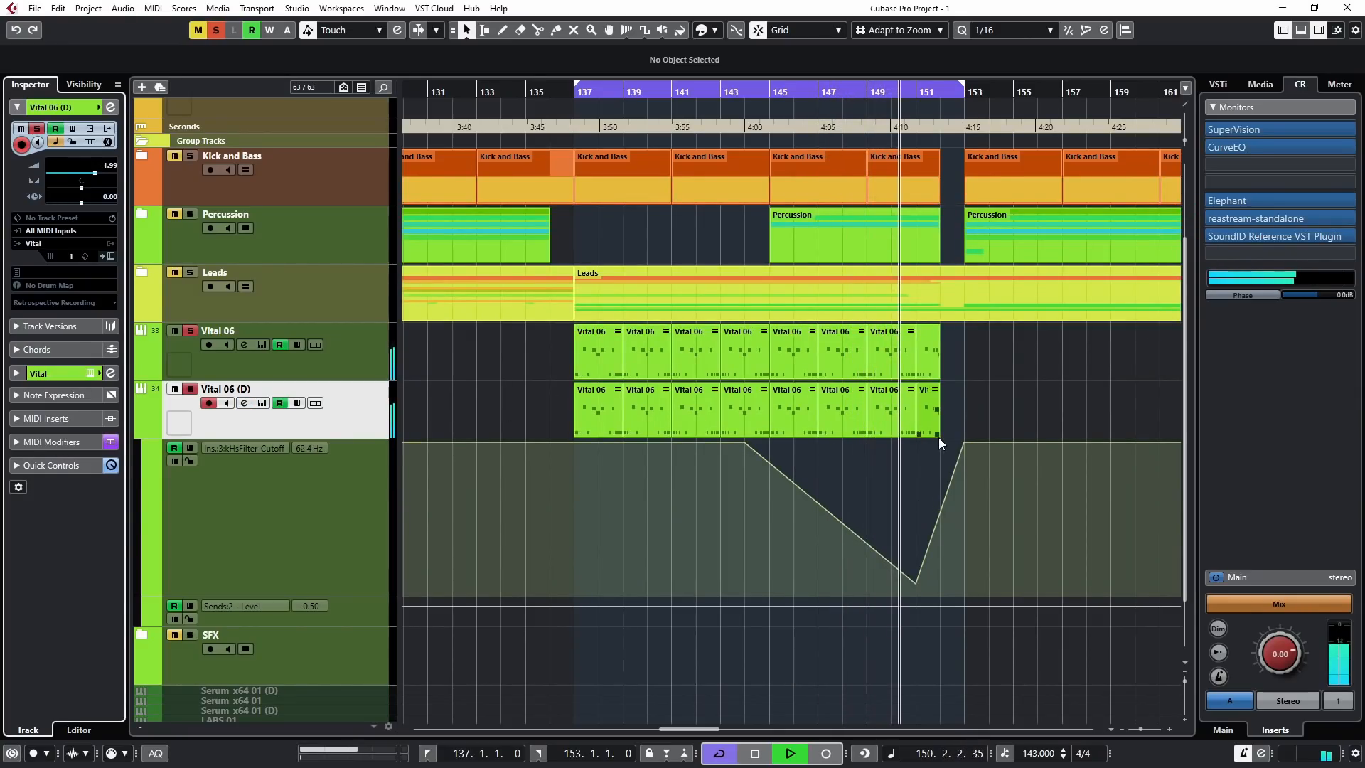
# Compare the filter cutoff automation curves of Vital 06 and Vital 06 (D) around bars 146–153, and hide the automation lanes.
pyautogui.hscroll(2, 949, 519)
pyautogui.keyDown('ctrl'); pyautogui.scroll(2, 817, 516); pyautogui.keyUp('ctrl')
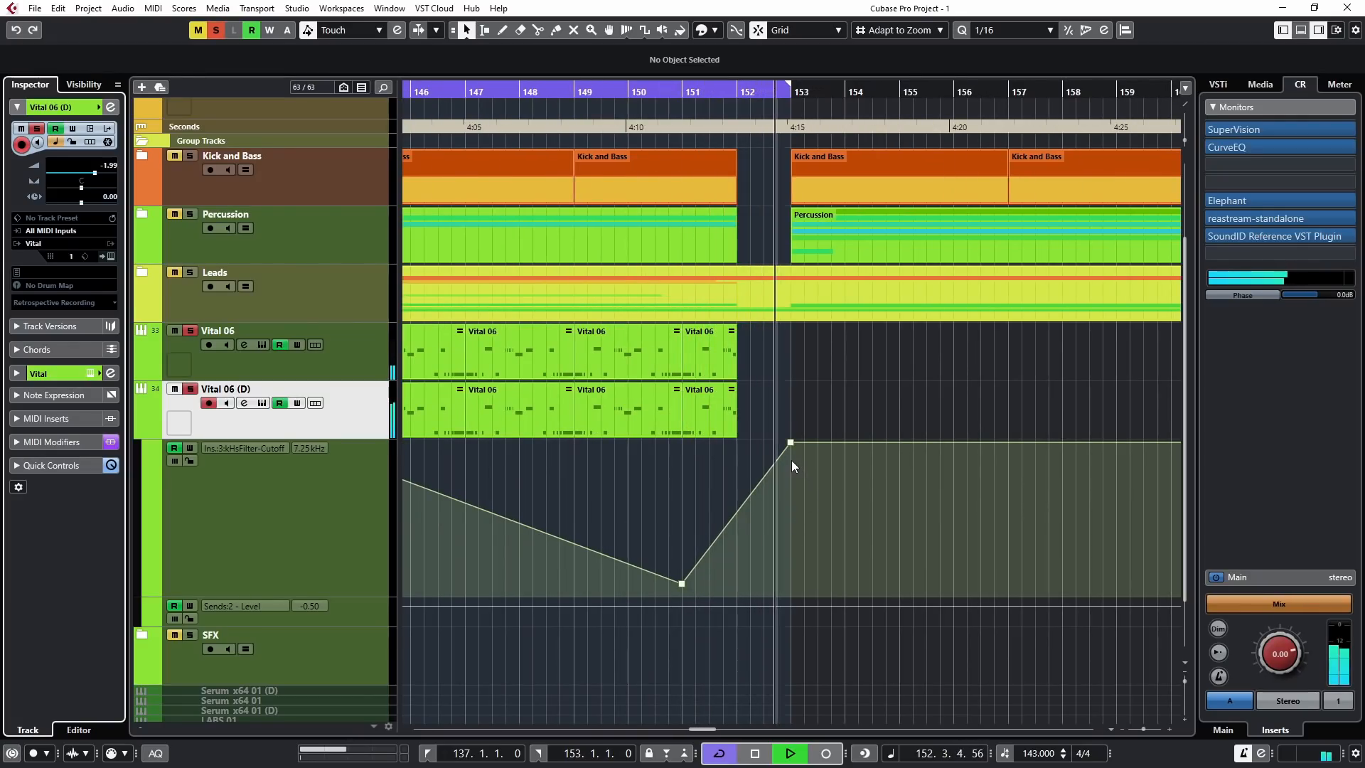
pyautogui.click(139, 371)
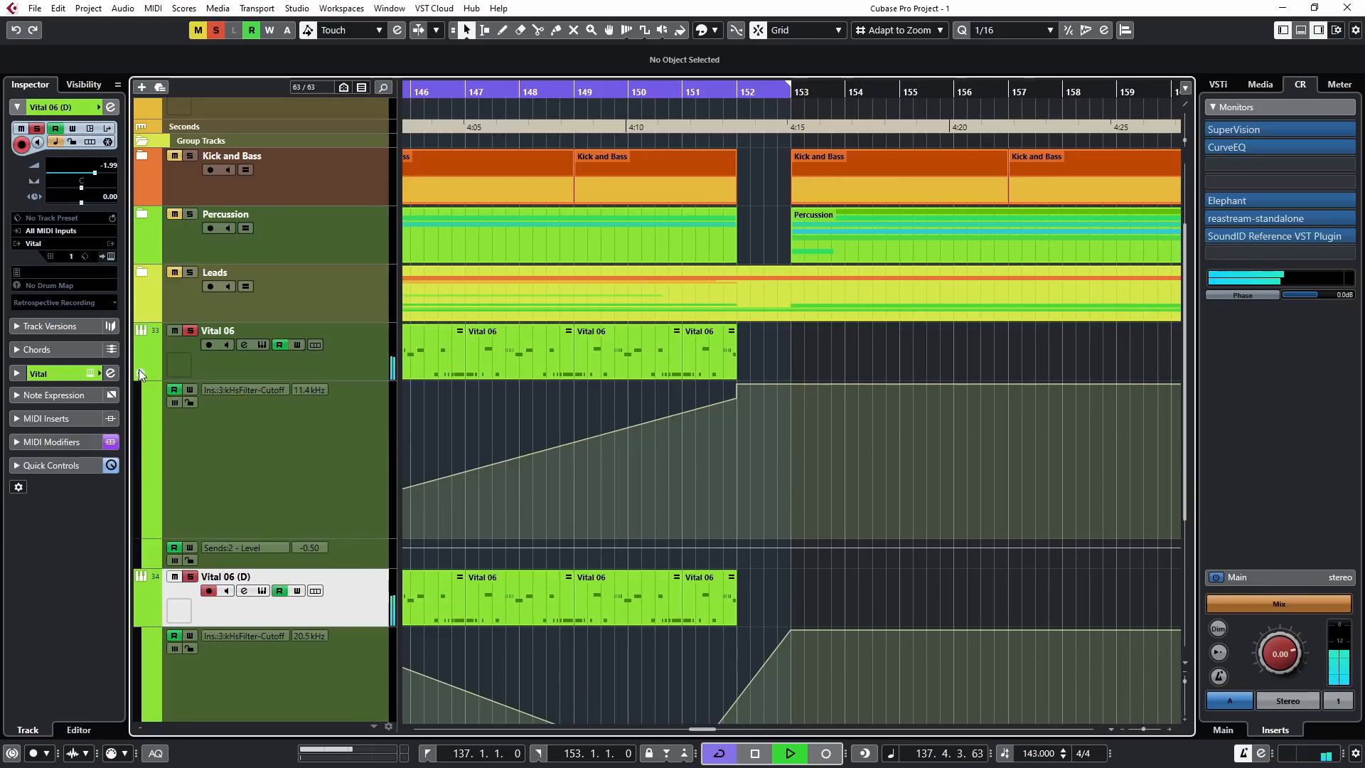
pyautogui.click(680, 412)
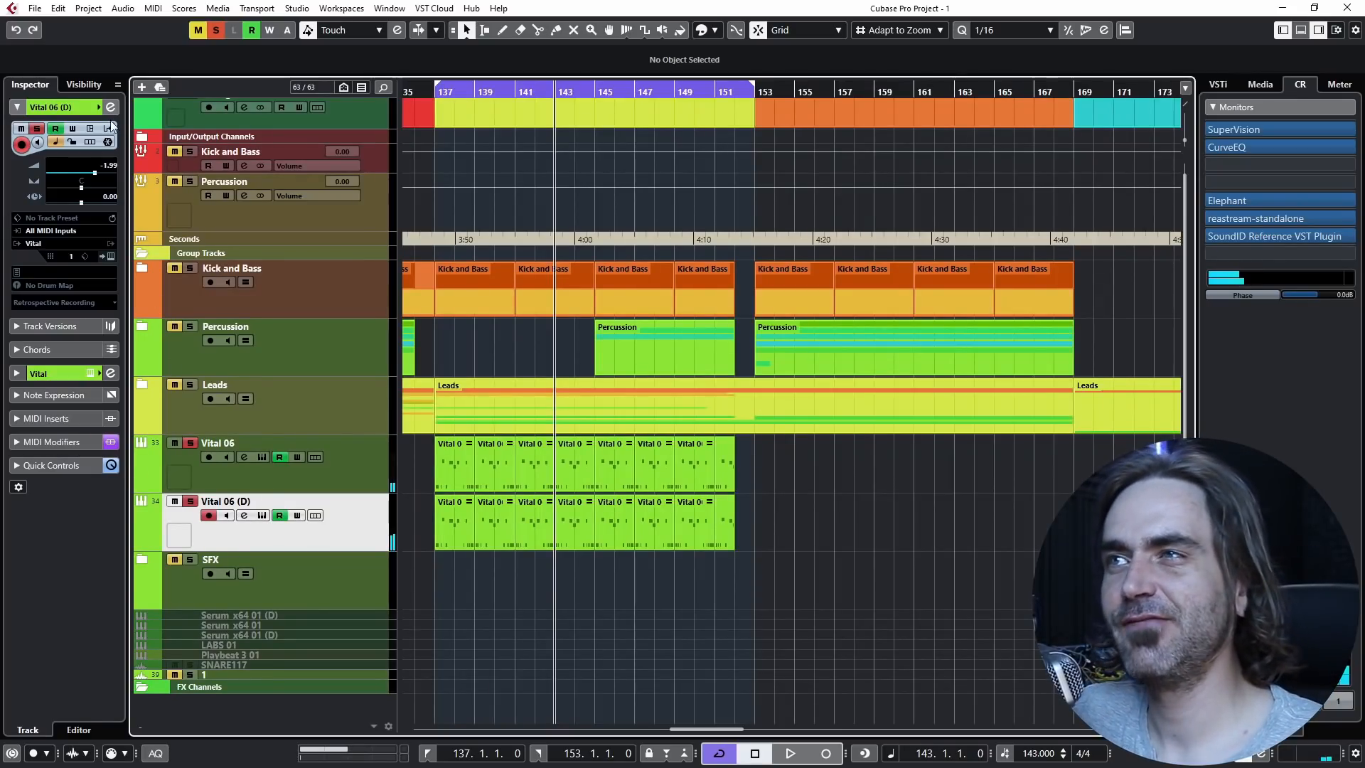
# Insert a second kHs Filter below CloudSeed on the Vital 06 (D) channel and open its controls.
pyautogui.click(111, 110)
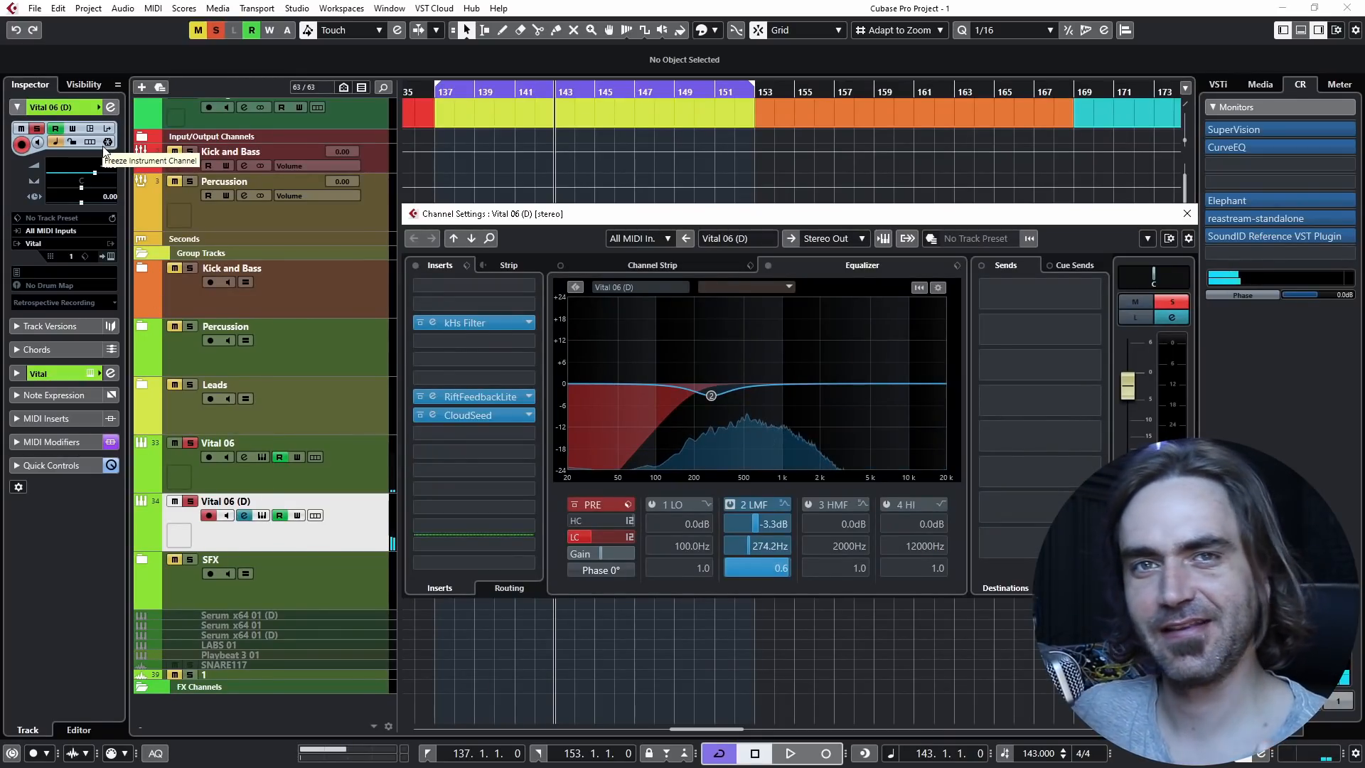
pyautogui.click(455, 433)
pyautogui.write('filter')
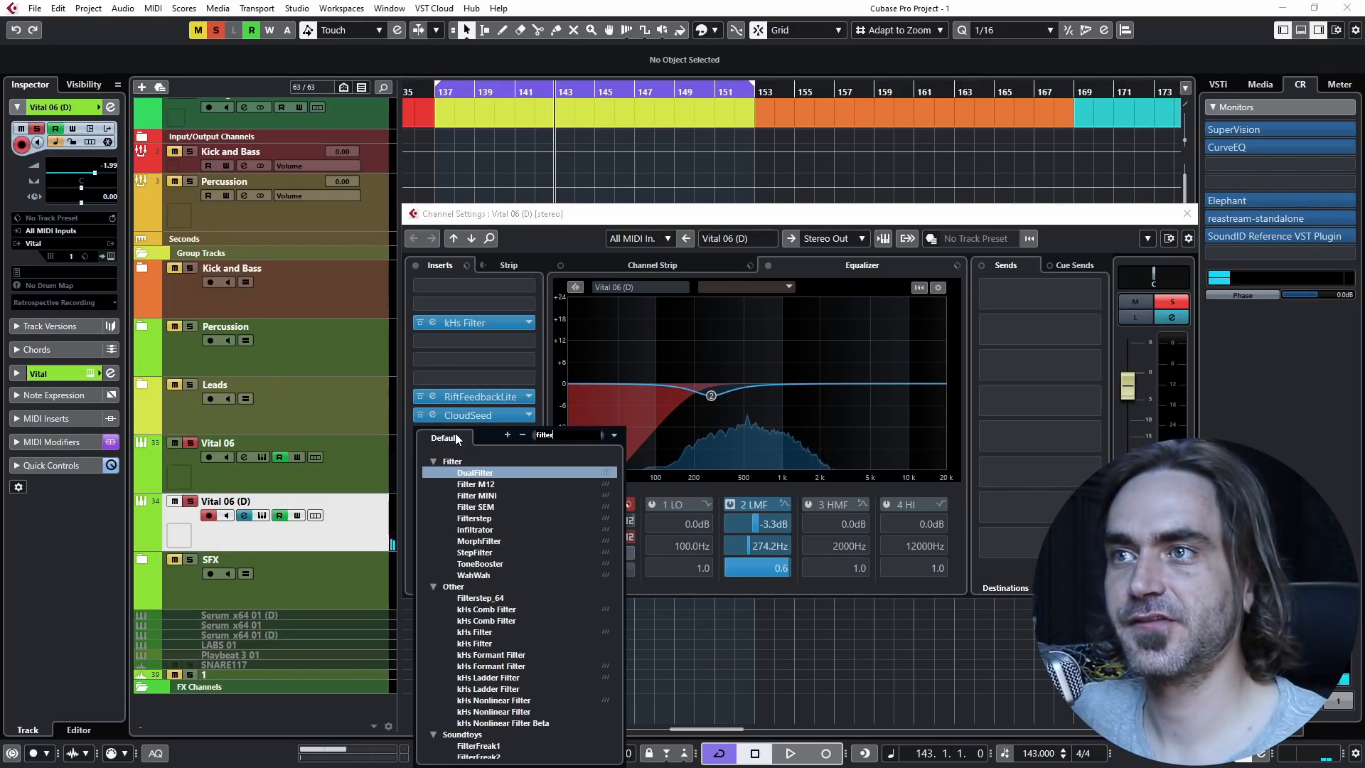
pyautogui.click(523, 634)
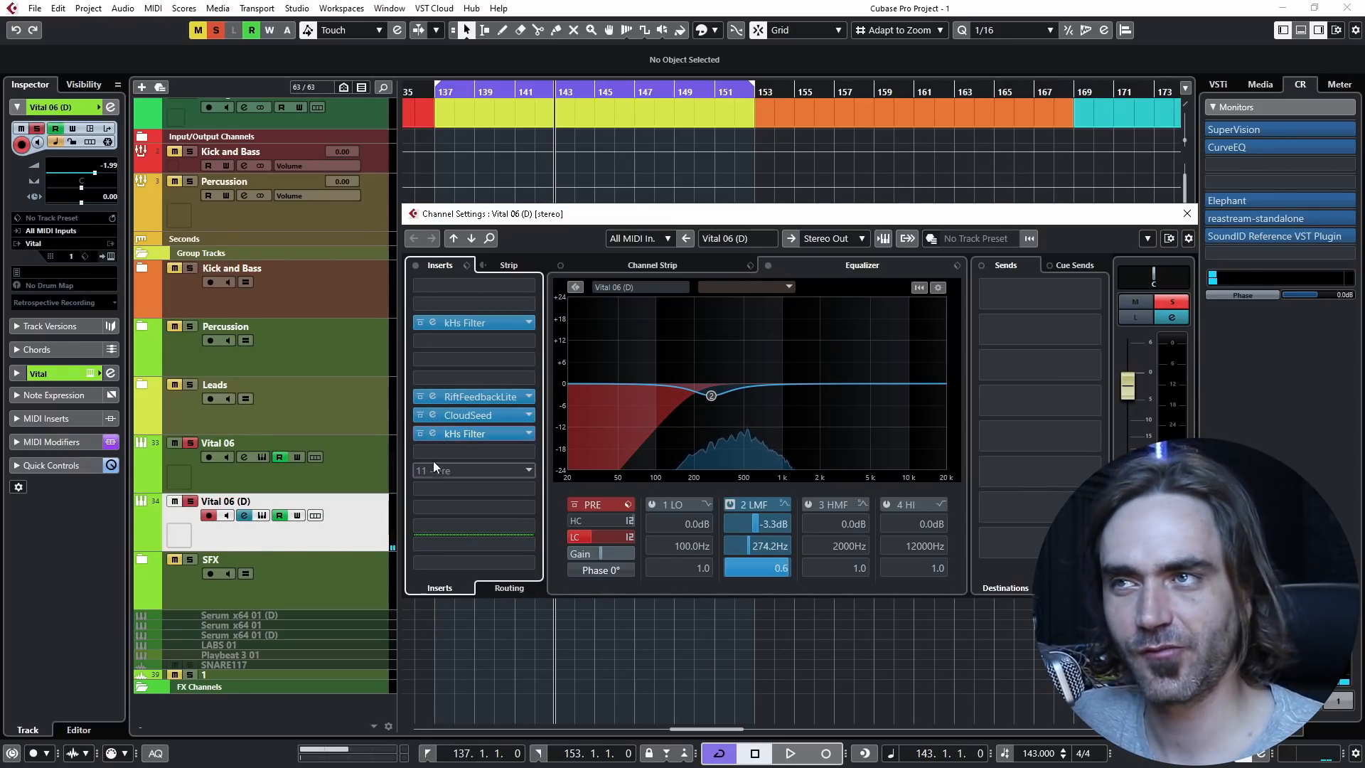
pyautogui.click(434, 433)
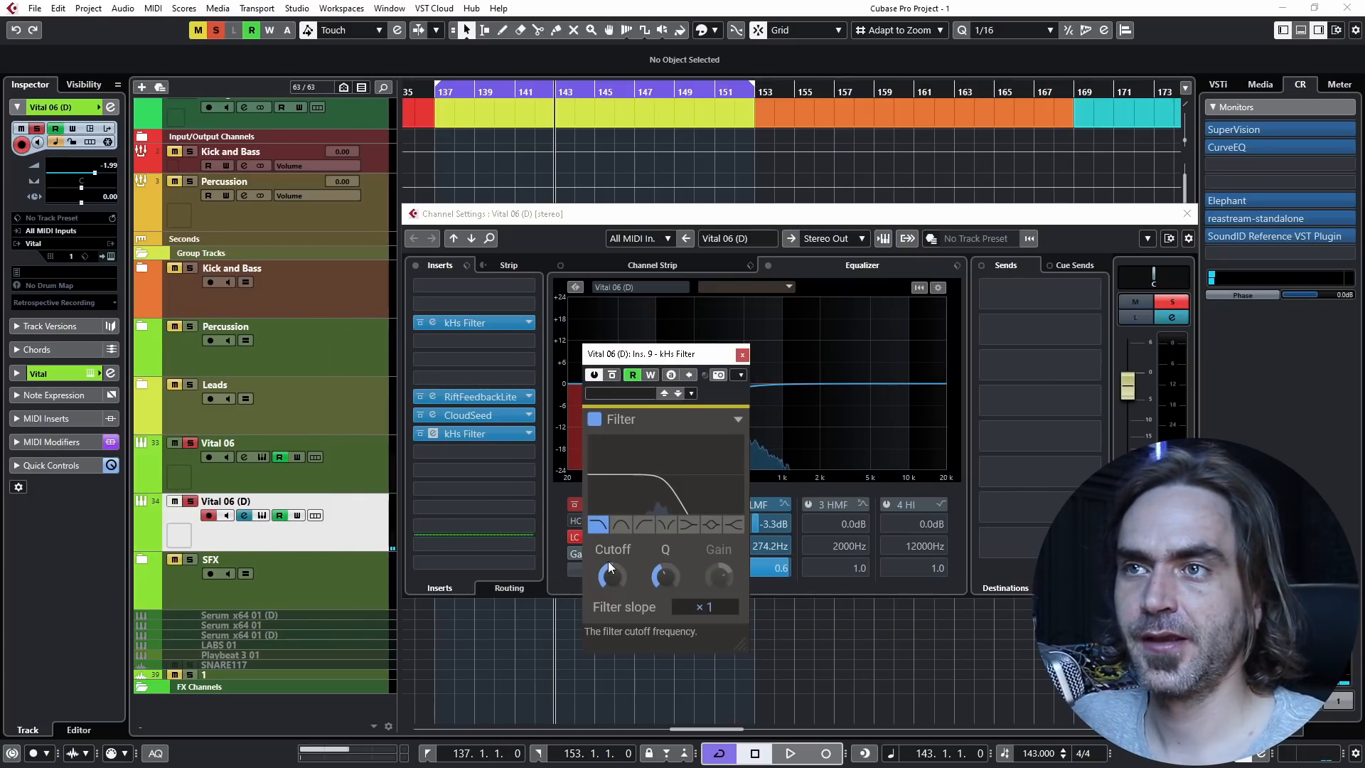
# Write a short cutoff automation sweep for the new kHs Filter from bar 143 during playback, turn writing off and close the plug-in.
pyautogui.click(650, 375)
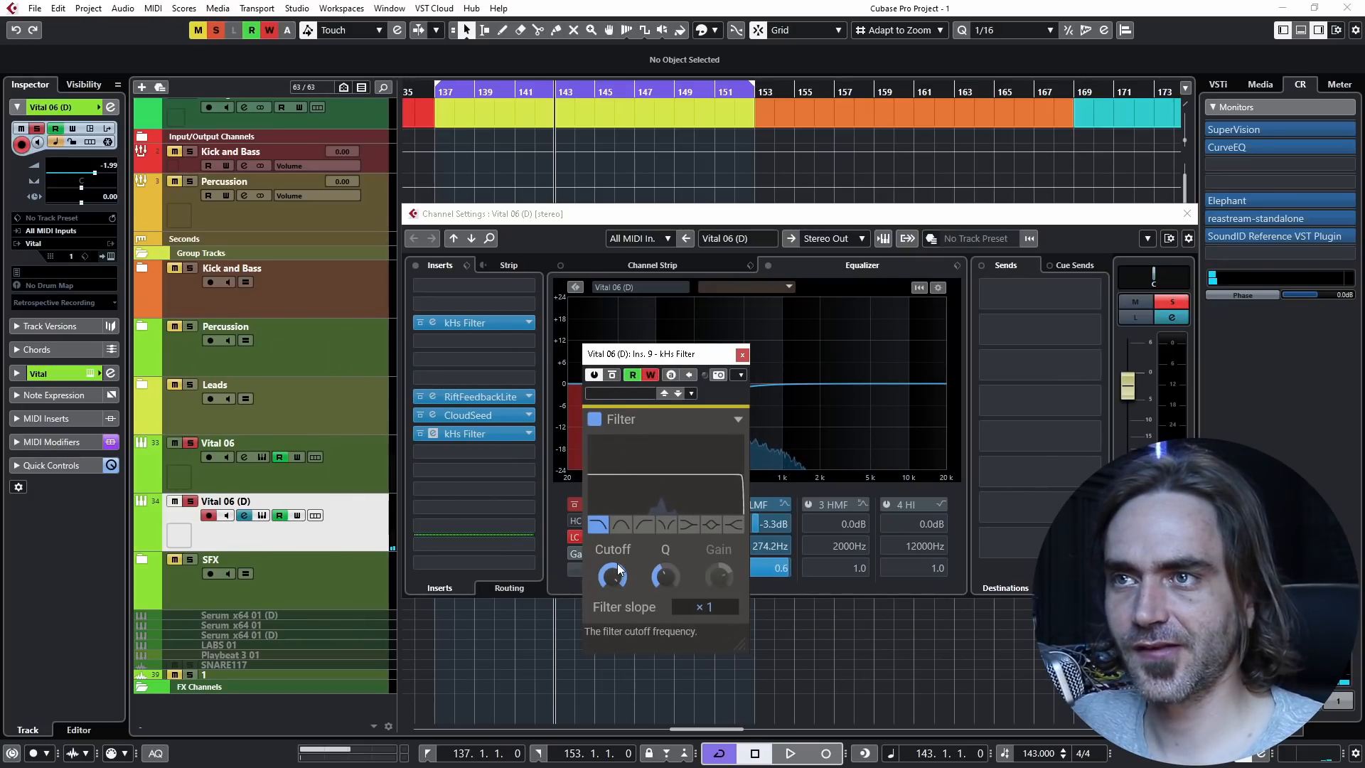
pyautogui.press('space')
pyautogui.moveTo(620, 579); pyautogui.dragTo(620, 620)
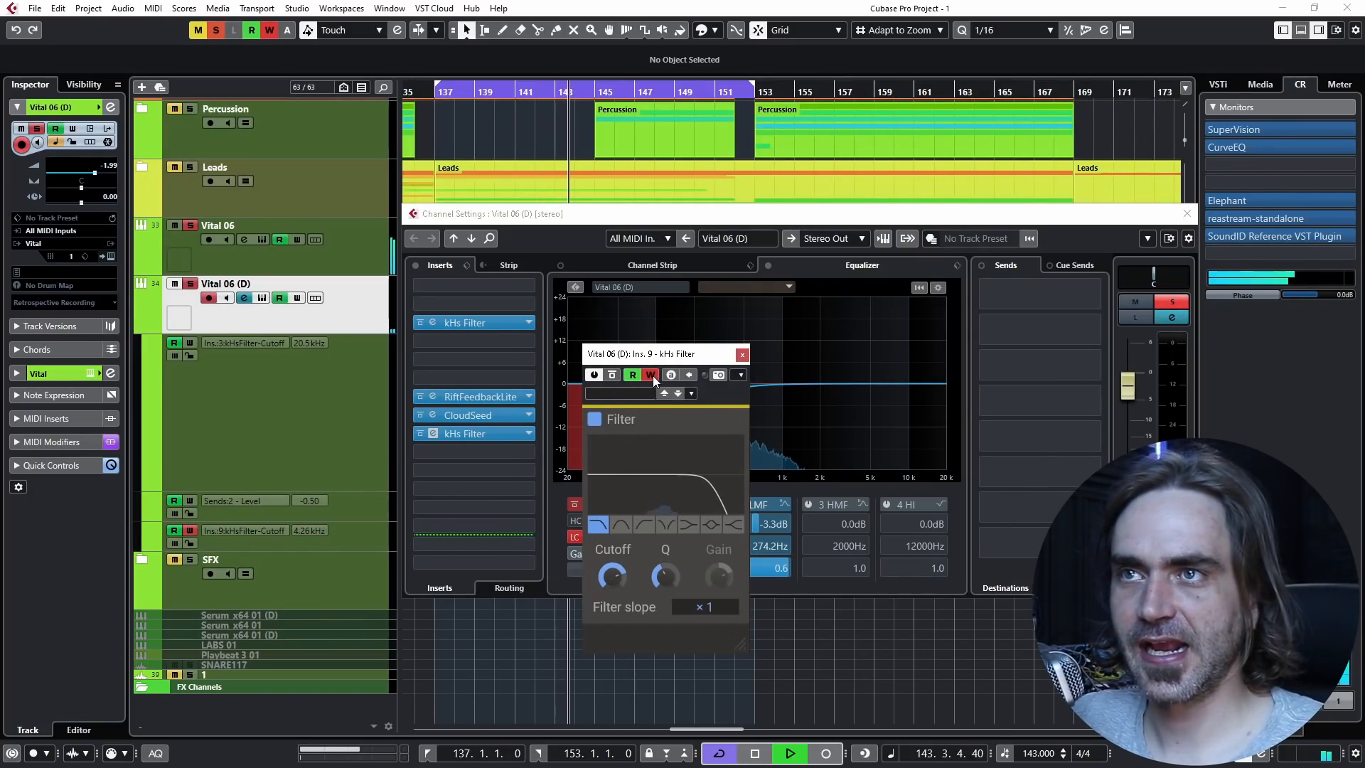
pyautogui.click(651, 375)
pyautogui.press('space')
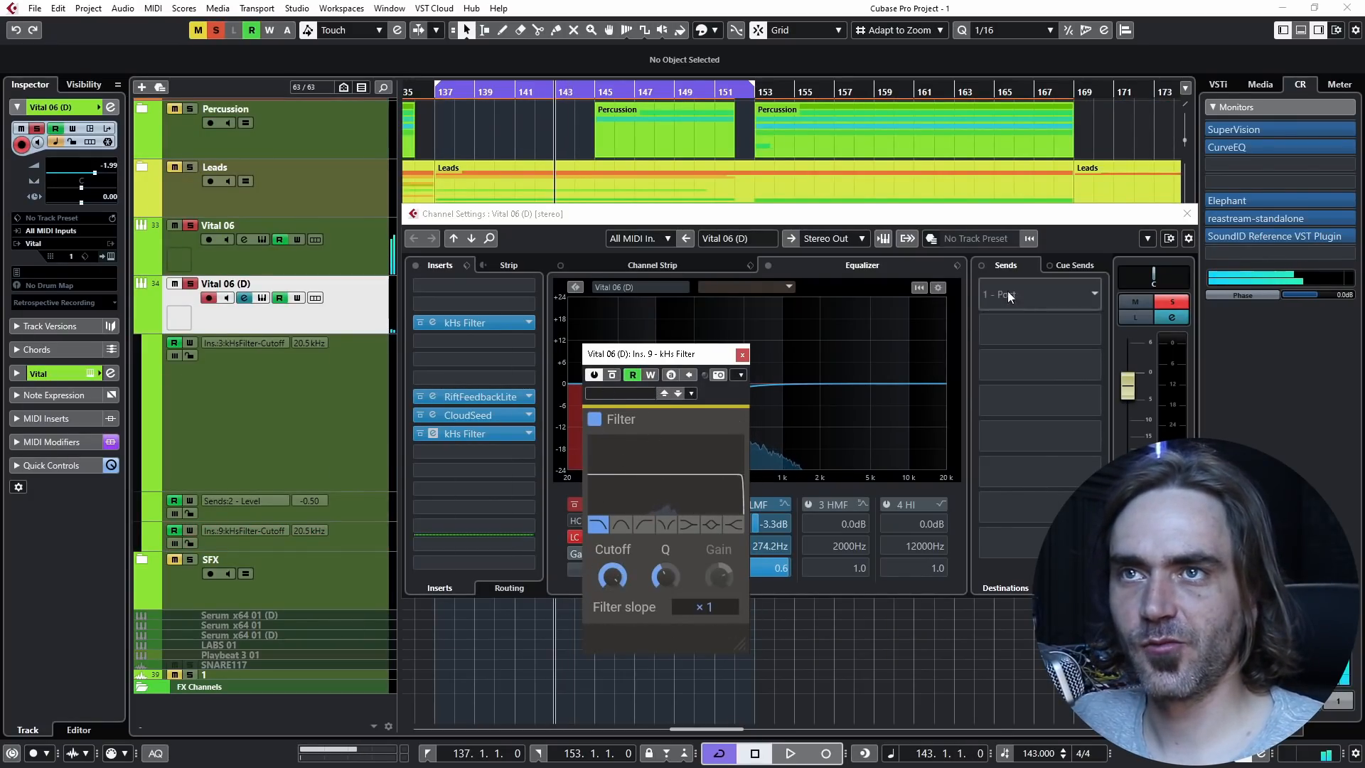
pyautogui.click(742, 354)
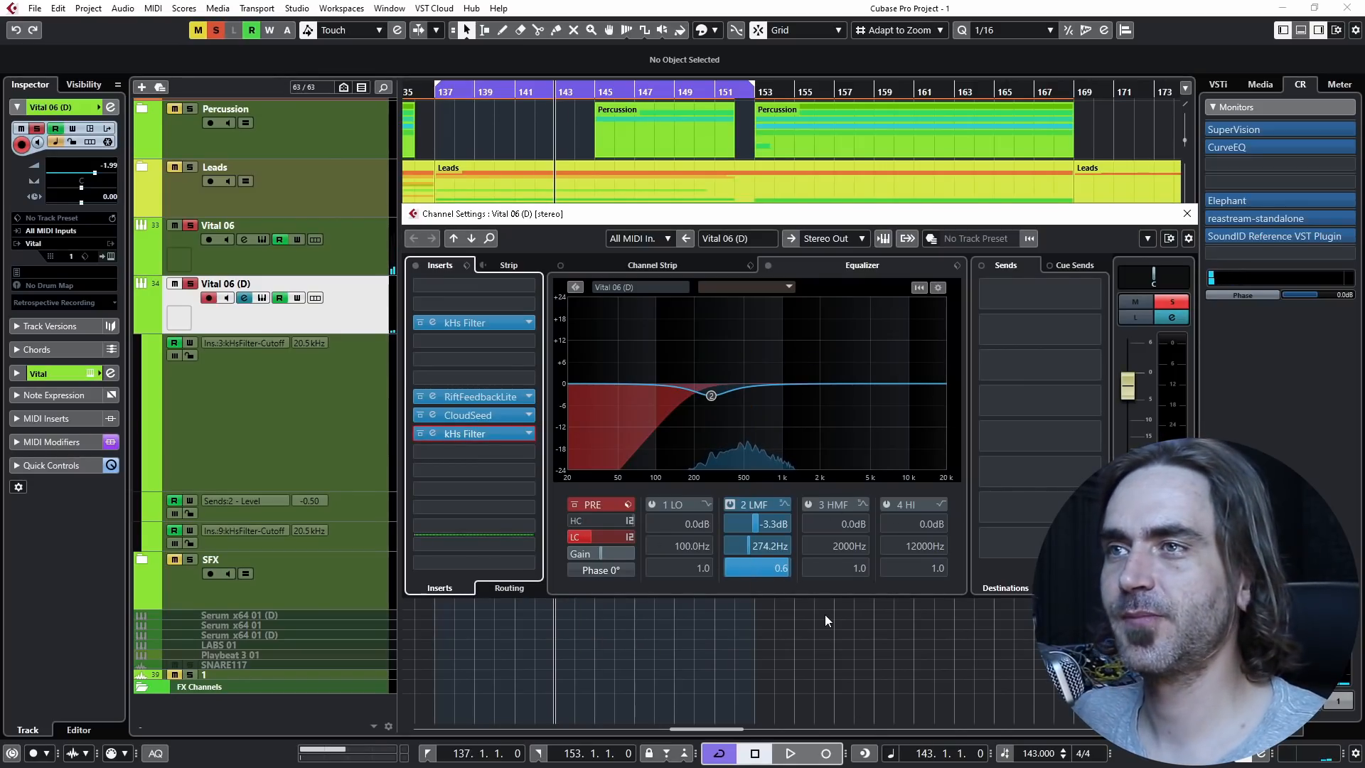
# Insert a second CloudSeed below the last kHs Filter on Vital 06 (D) and close the plug-in and channel windows.
pyautogui.click(467, 447)
pyautogui.write('cloud')
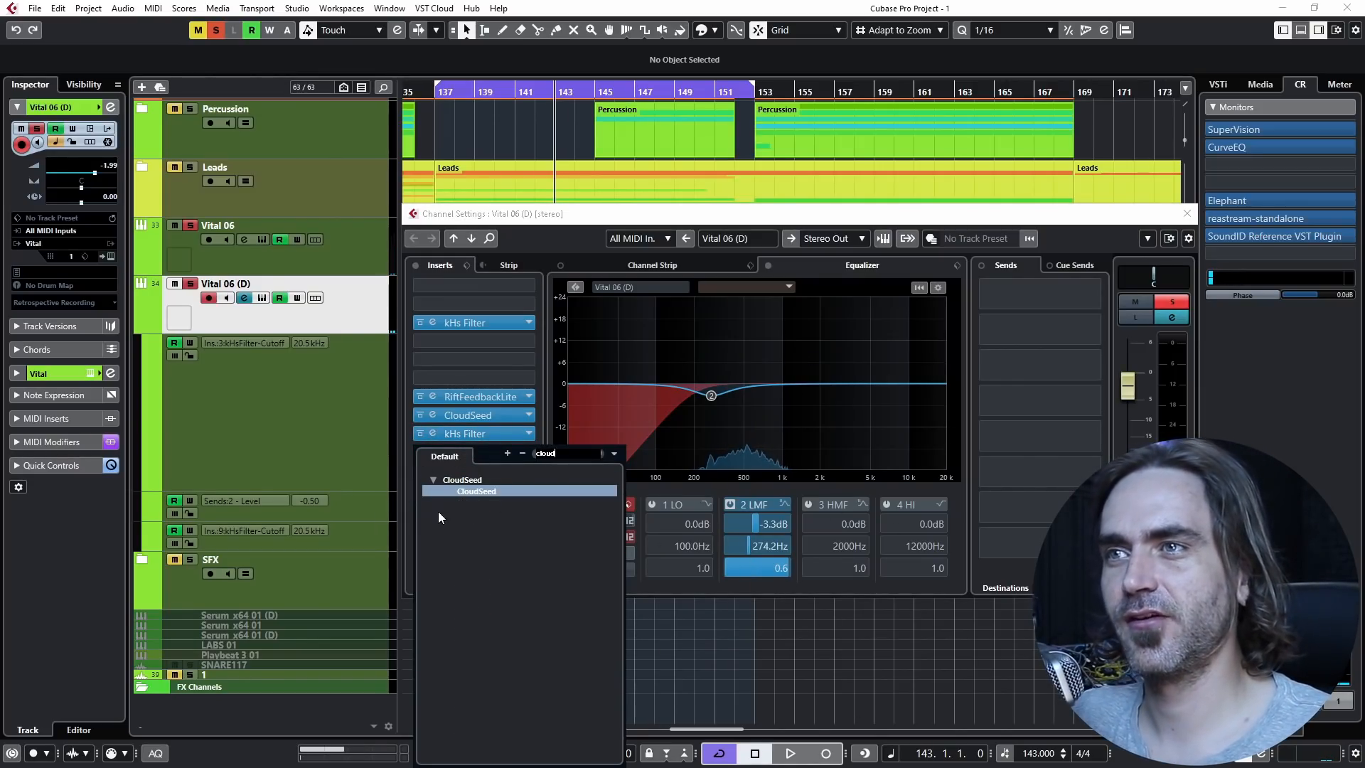
pyautogui.click(478, 492)
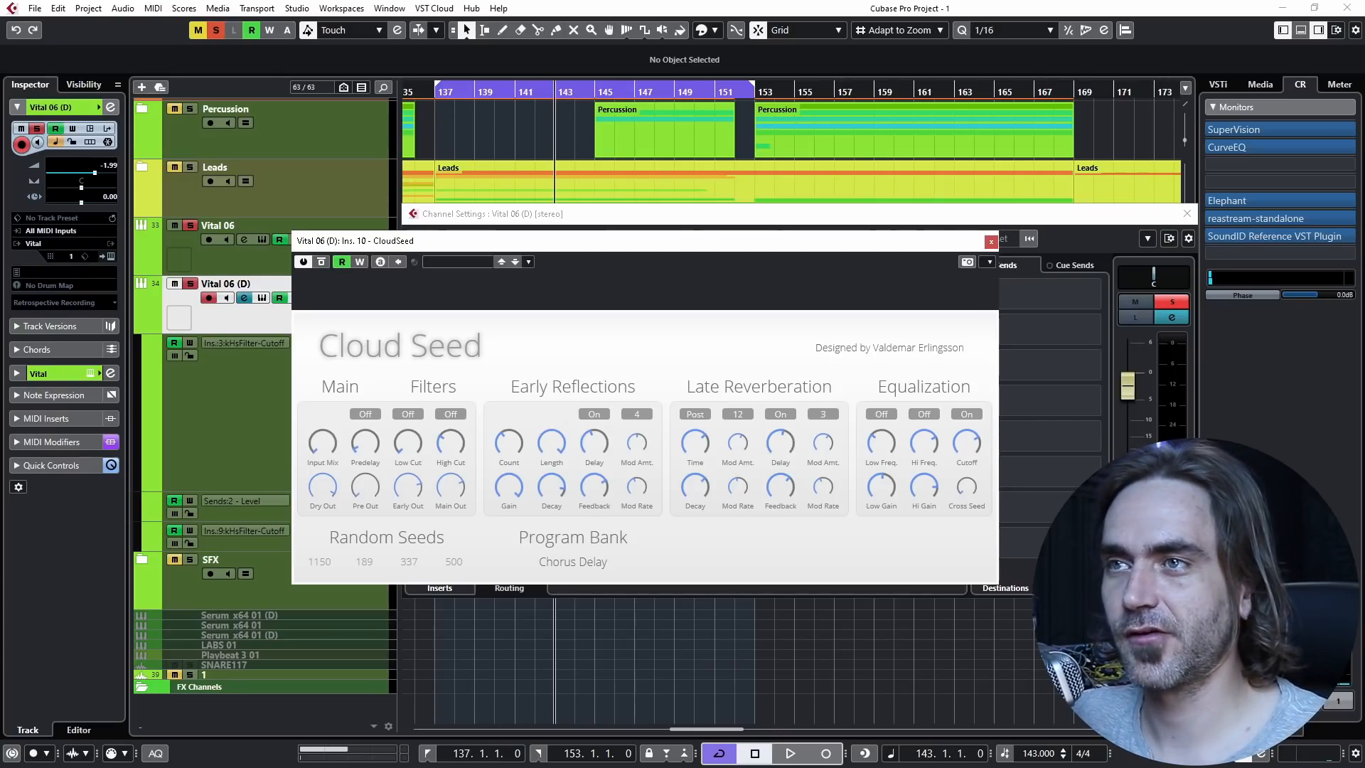
pyautogui.click(991, 242)
pyautogui.click(1186, 213)
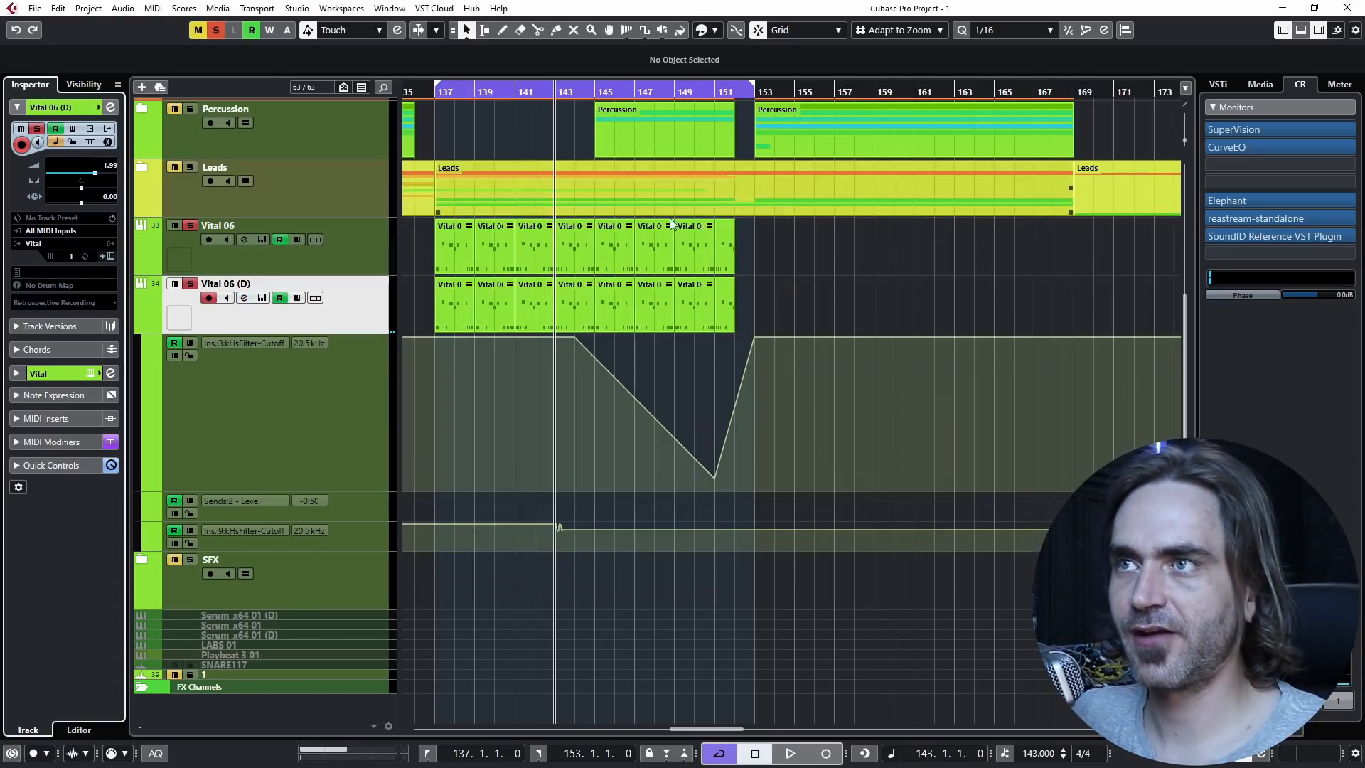
# Delete the recorded cutoff automation sweep at bar 143 for insert 9's kHs Filter and place the playback cursor at bar 148.
pyautogui.click(559, 527)
pyautogui.press('Delete')
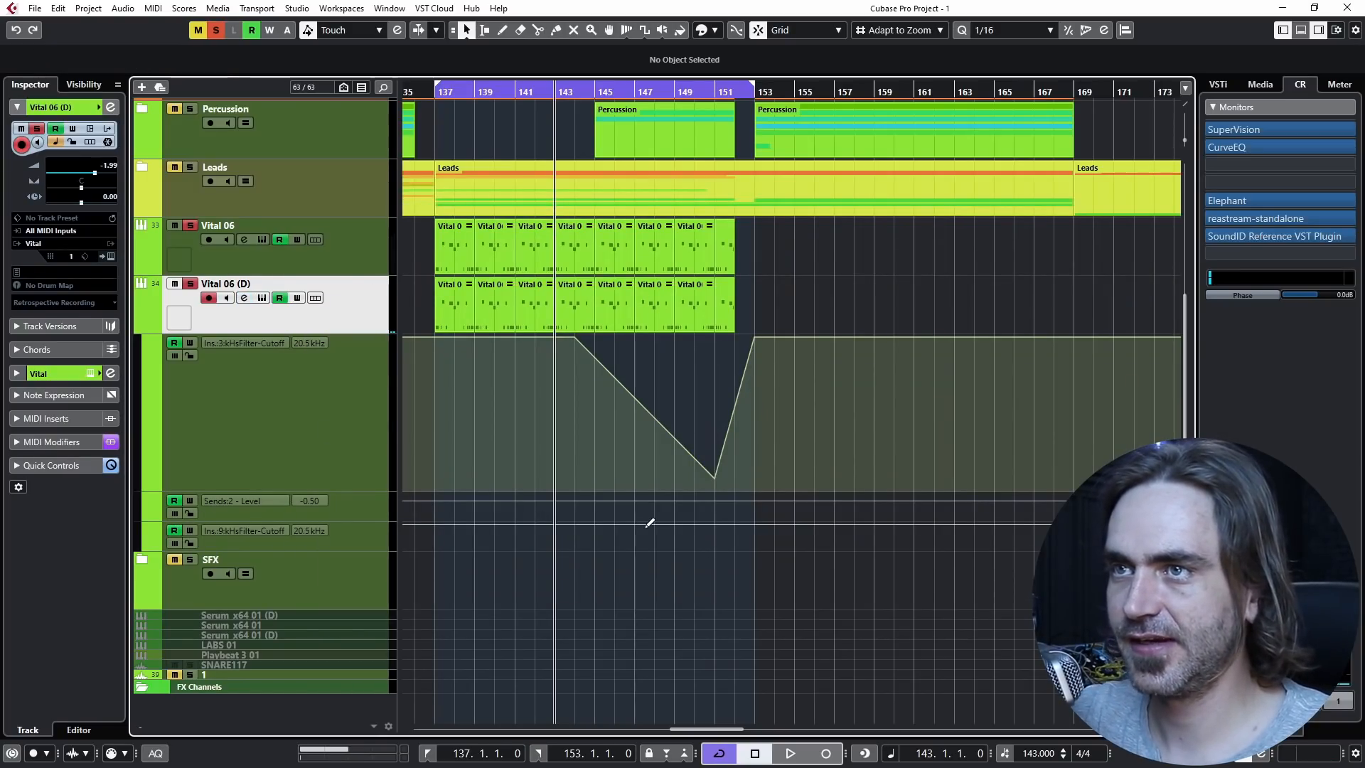
pyautogui.click(655, 89)
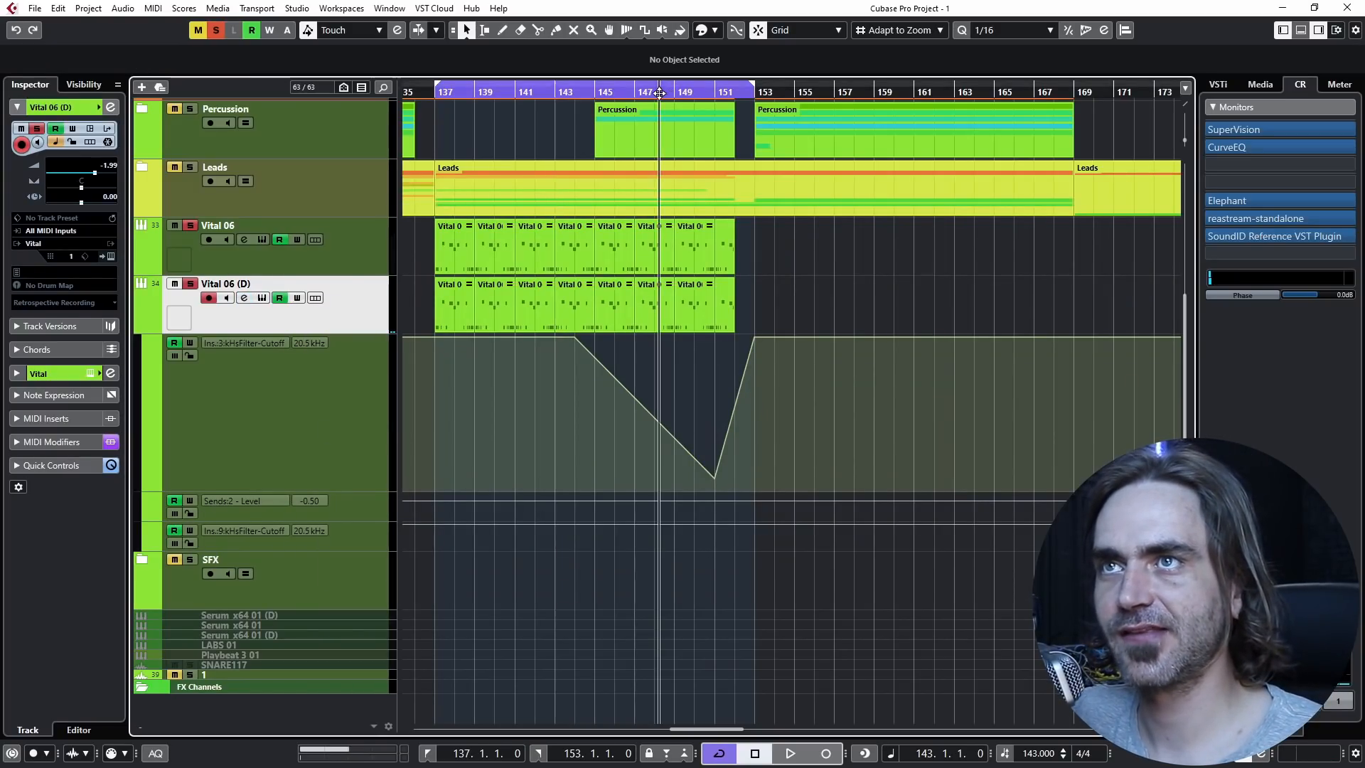
# Draw an insert 9 kHs Filter cutoff ramp from 20 Hz at bar 145 to 13.9 kHz at bar 151 and enlarge its lane.
pyautogui.click(594, 549)
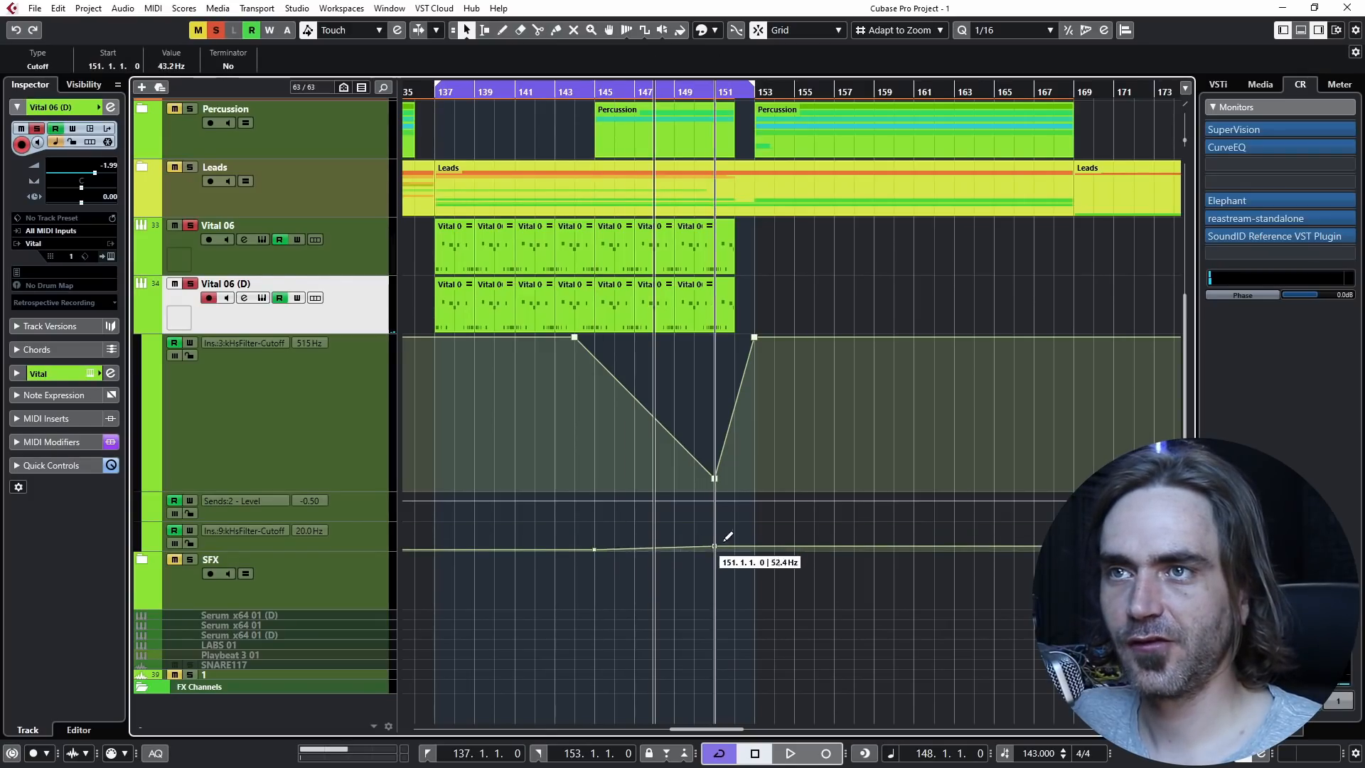
pyautogui.moveTo(713, 543); pyautogui.dragTo(714, 524)
pyautogui.moveTo(337, 549); pyautogui.dragTo(337, 620)
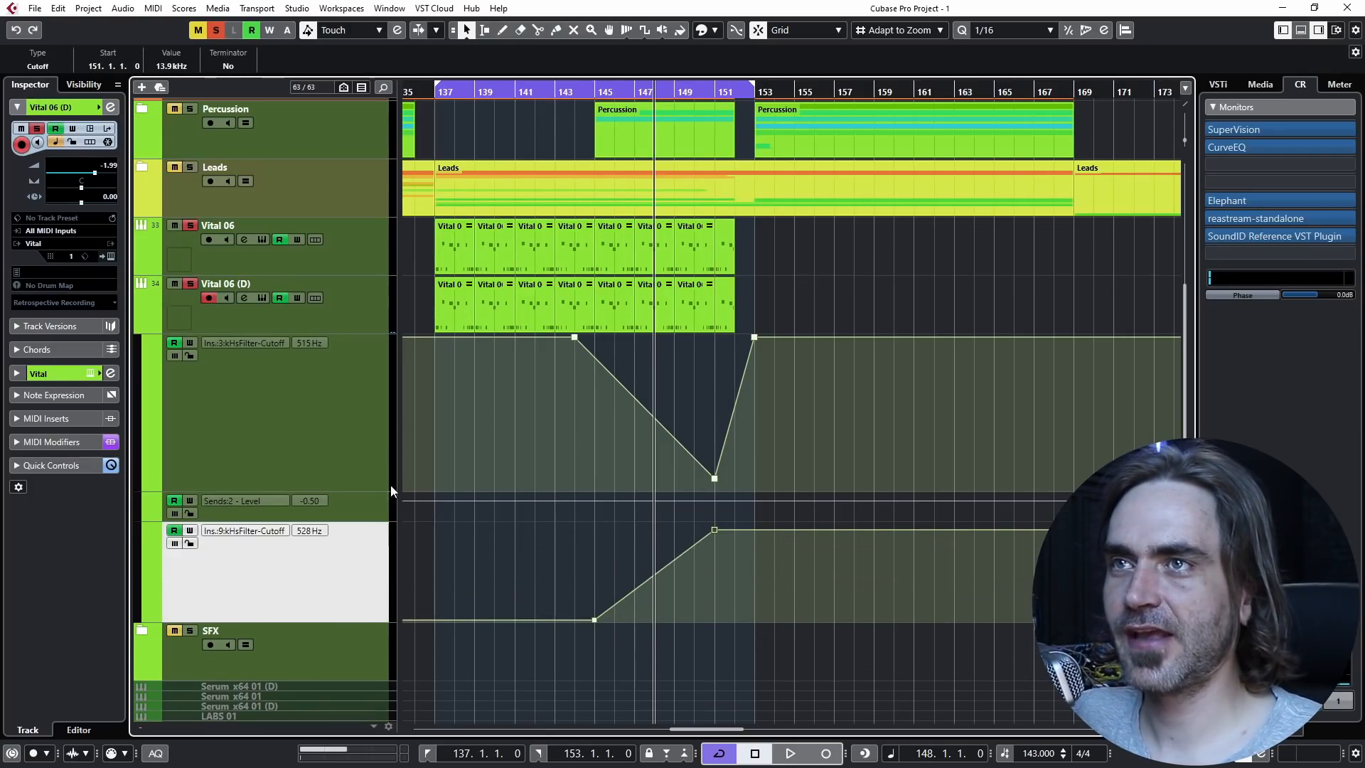
pyautogui.click(355, 331)
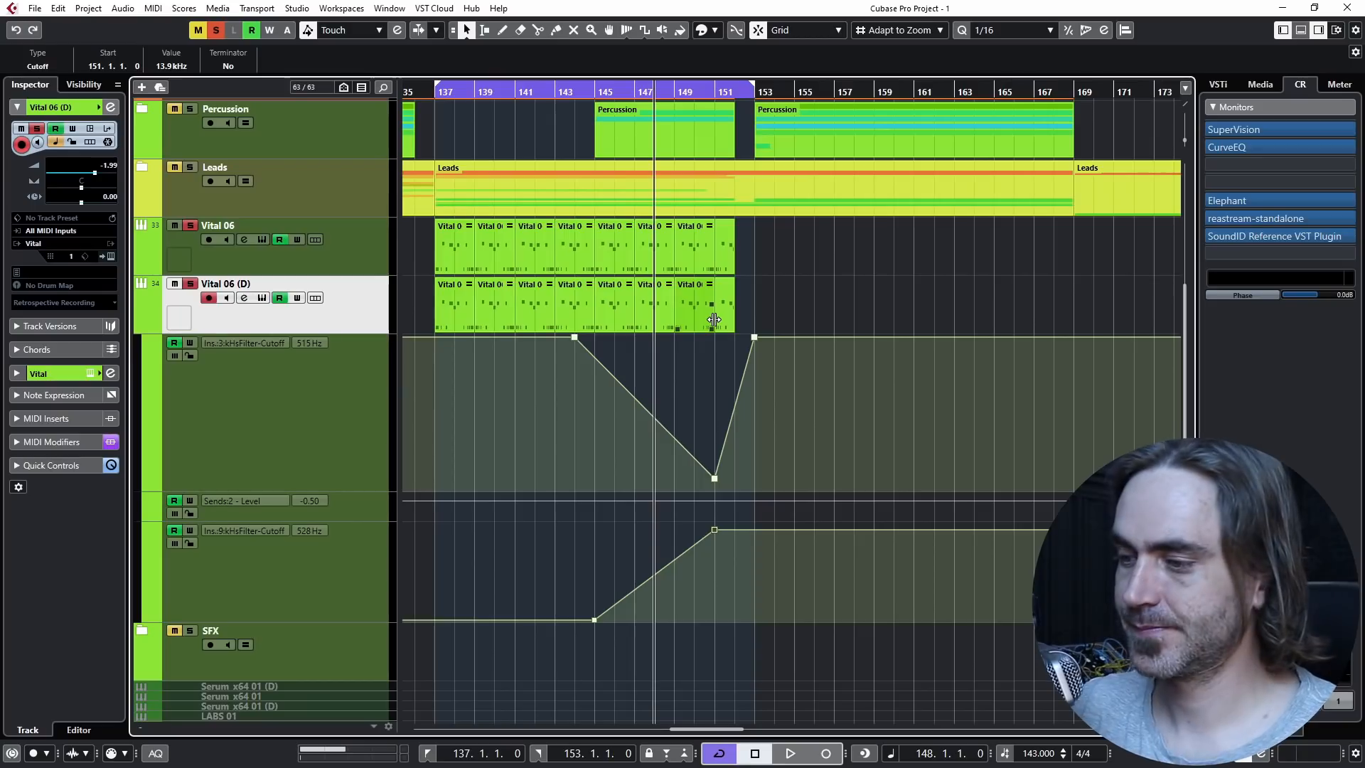
# During playback, extend the insert 9 cutoff automation with a curved drop to minimum at bar 152 and a rise to 19.0 kHz at bar 153.
pyautogui.click(809, 276)
pyautogui.press('space')
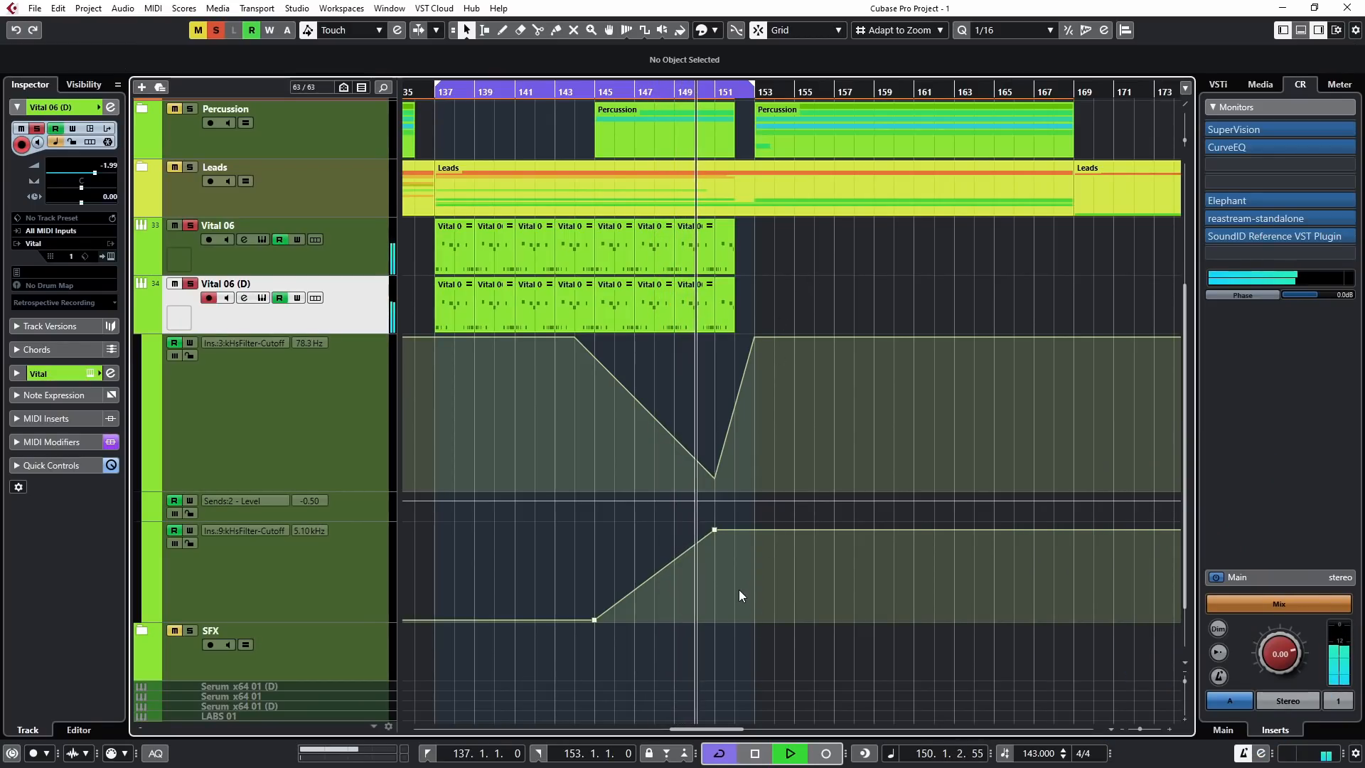
pyautogui.keyDown('ctrl'); pyautogui.scroll(3, 723, 548); pyautogui.keyUp('ctrl')
pyautogui.click(783, 528)
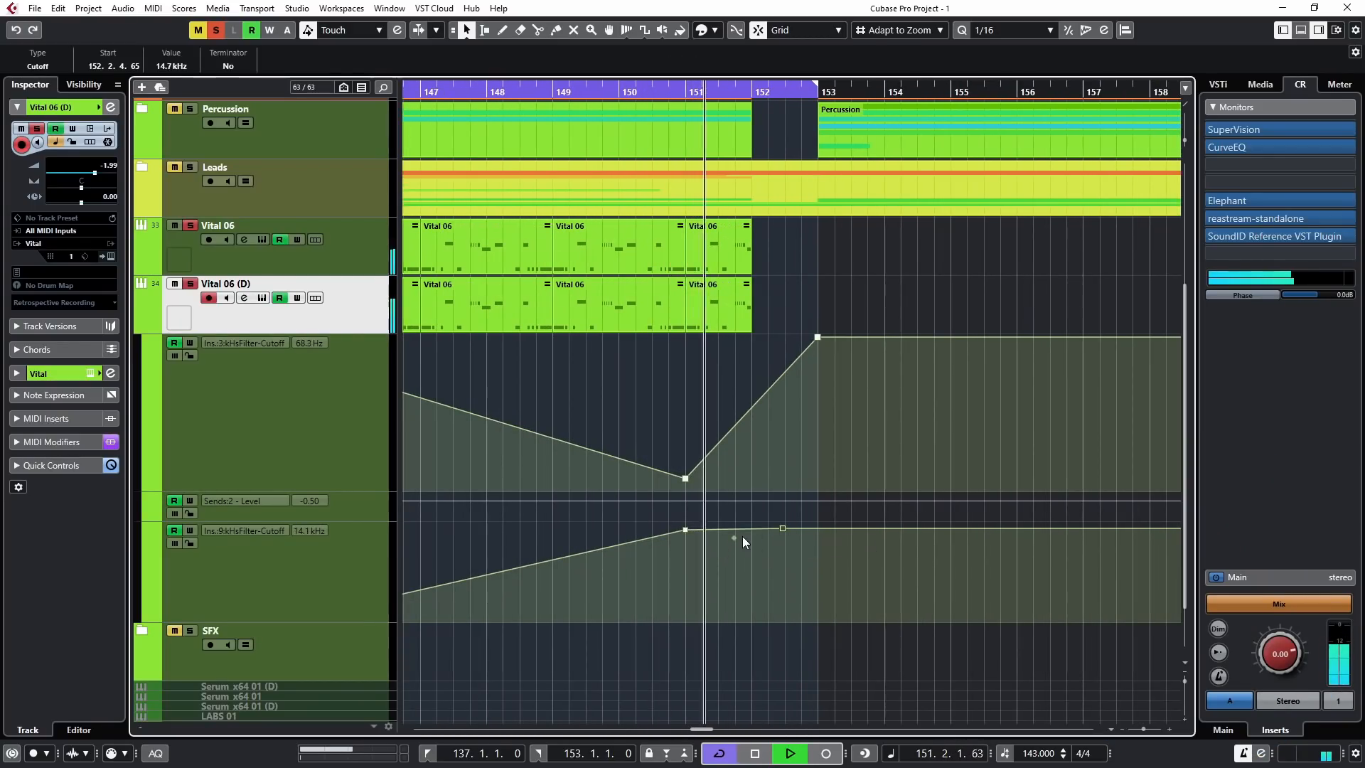
pyautogui.moveTo(741, 539); pyautogui.dragTo(751, 630)
pyautogui.moveTo(725, 573); pyautogui.dragTo(820, 533)
pyautogui.click(541, 92)
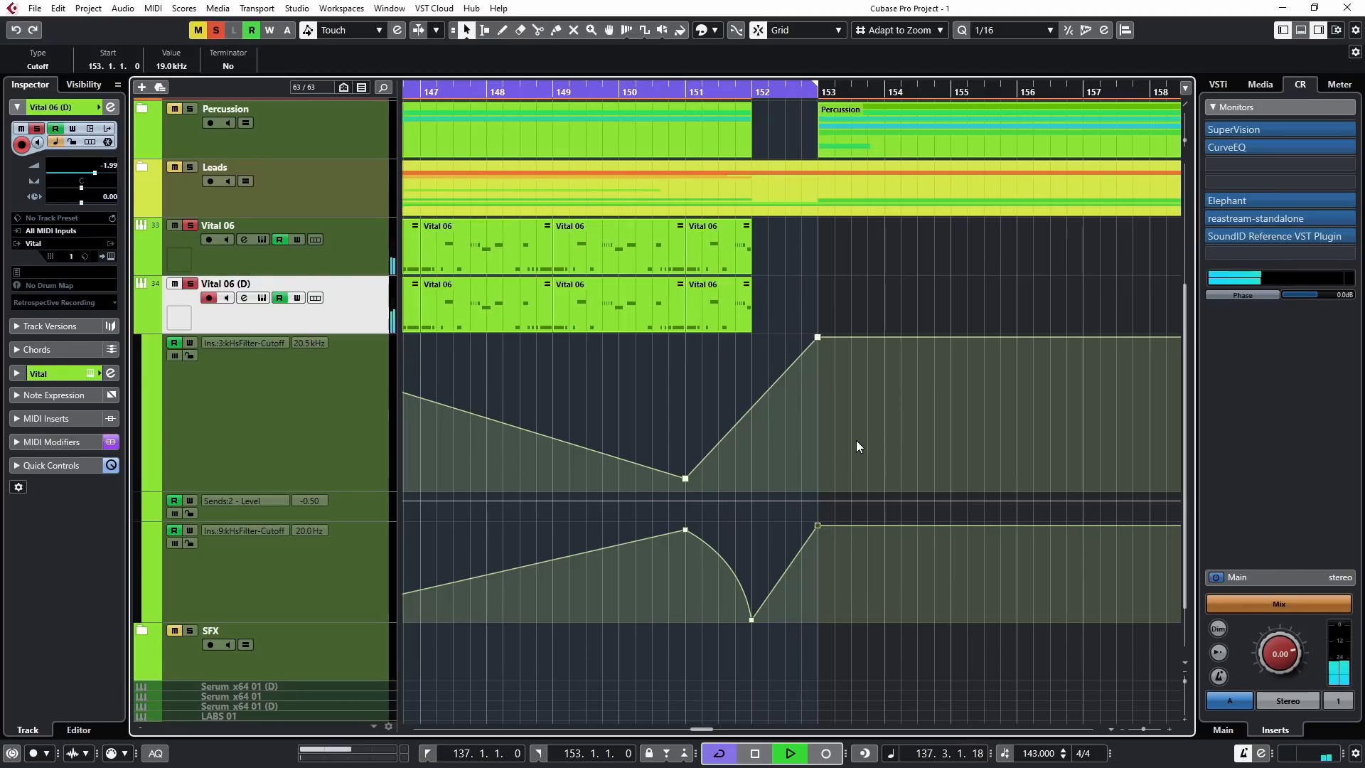
# In the Vital 06 (D) channel equalizer, enable band 1 LO as a low cut at 257.8 Hz.
pyautogui.press('g')
pyautogui.press('g')
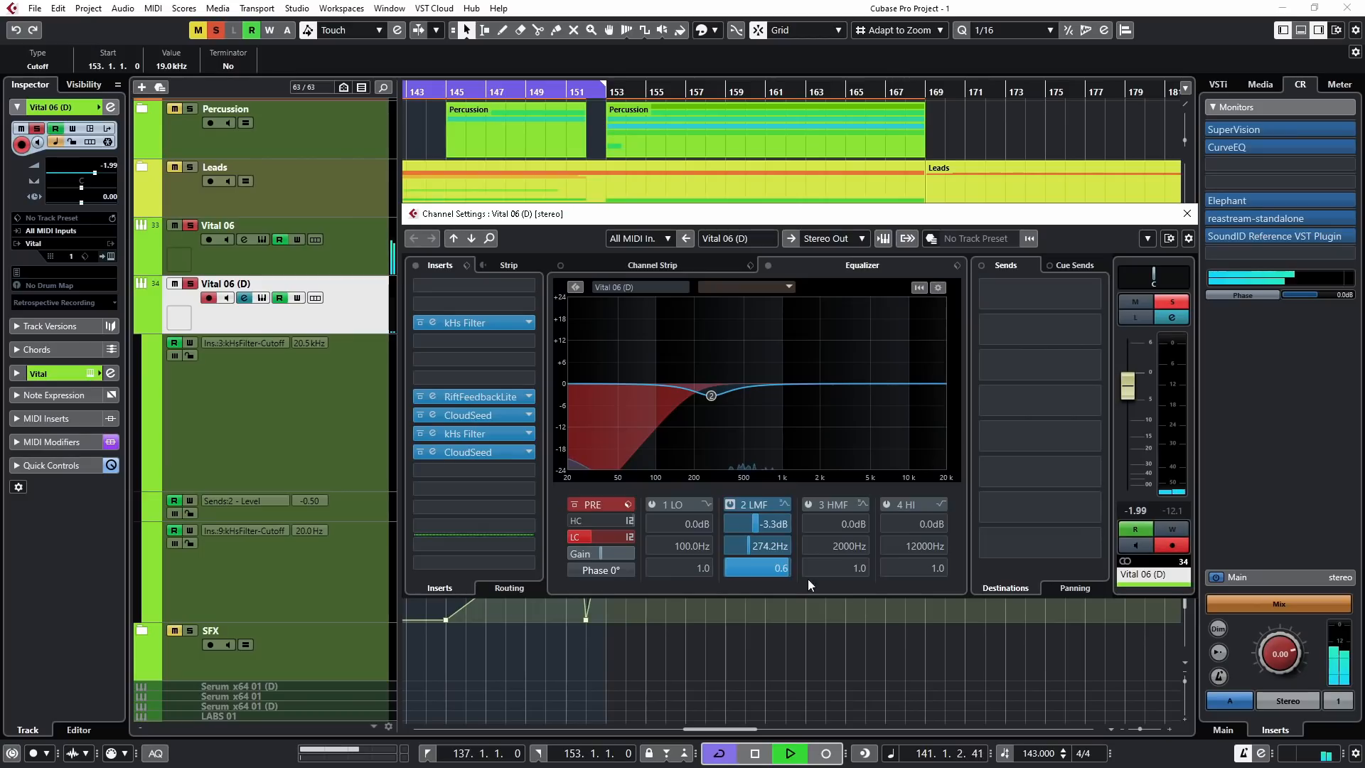
pyautogui.click(705, 503)
pyautogui.click(732, 546)
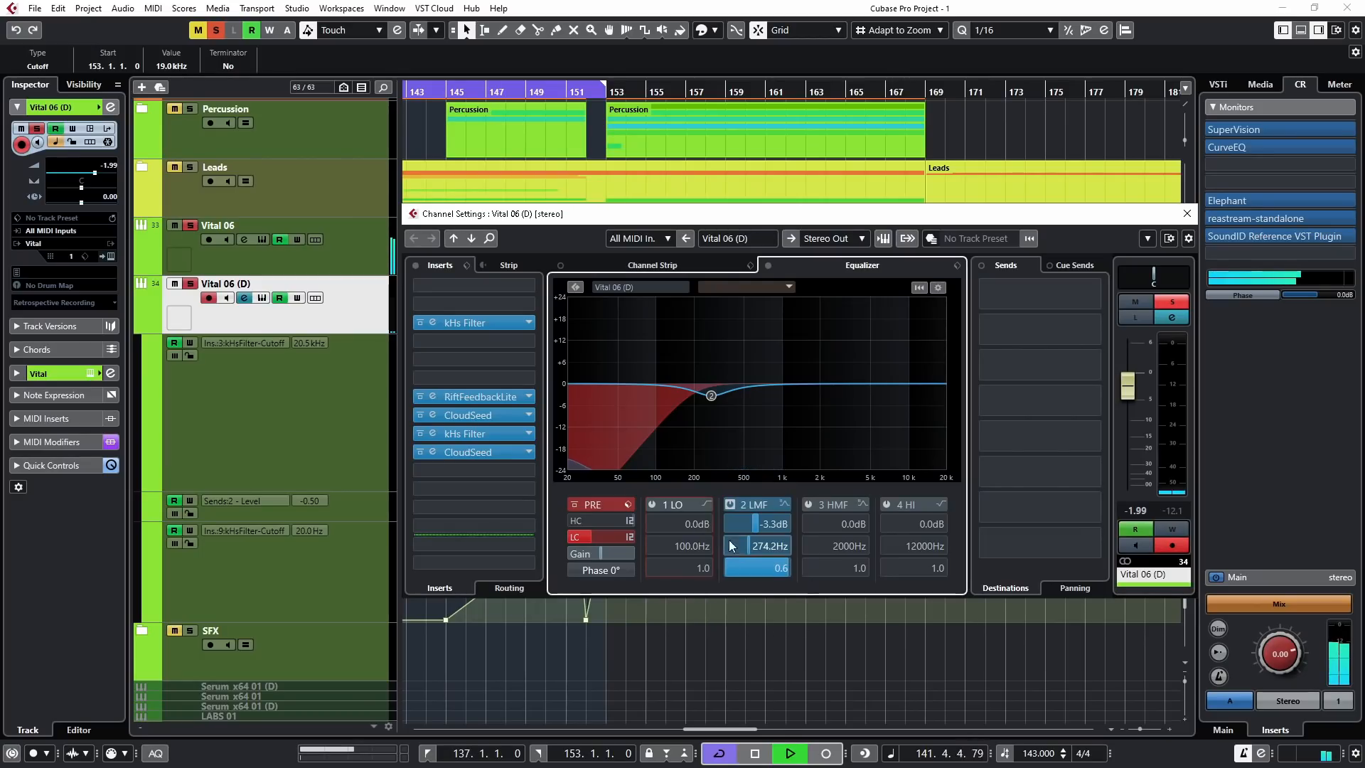
pyautogui.click(648, 503)
pyautogui.scroll(5, 691, 547)
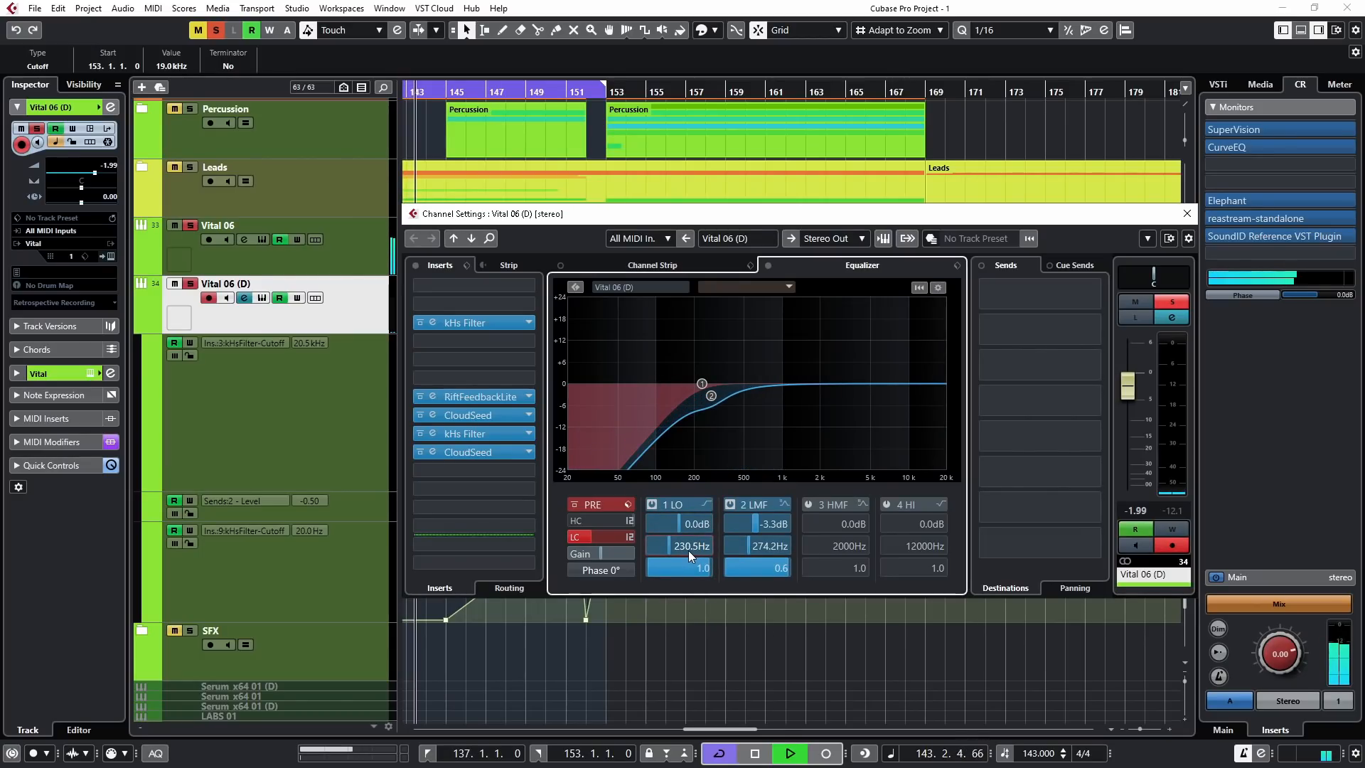
pyautogui.scroll(2, 689, 549)
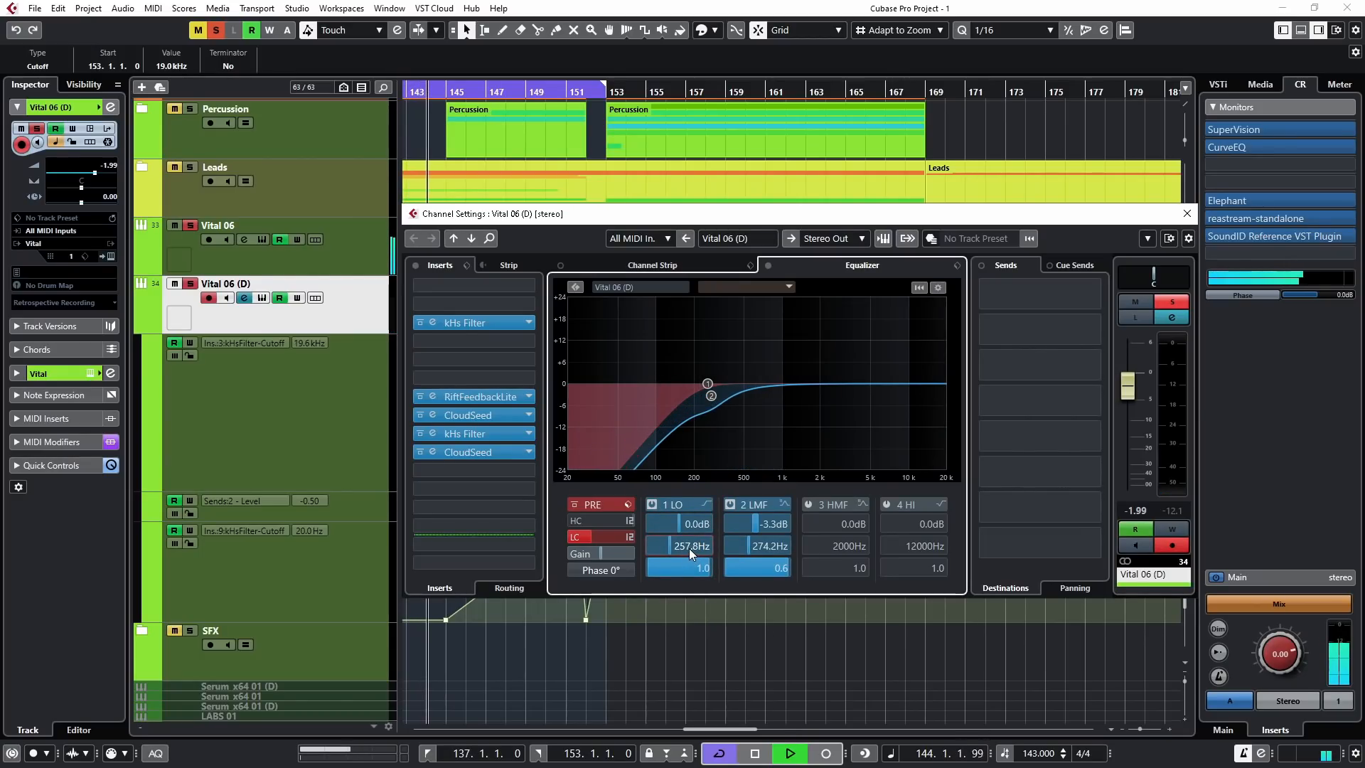
# Insert Rift Feedback Lite below the last CloudSeed on Vital 06 (D), using Ping Pong mode and DOT timing.
pyautogui.click(470, 468)
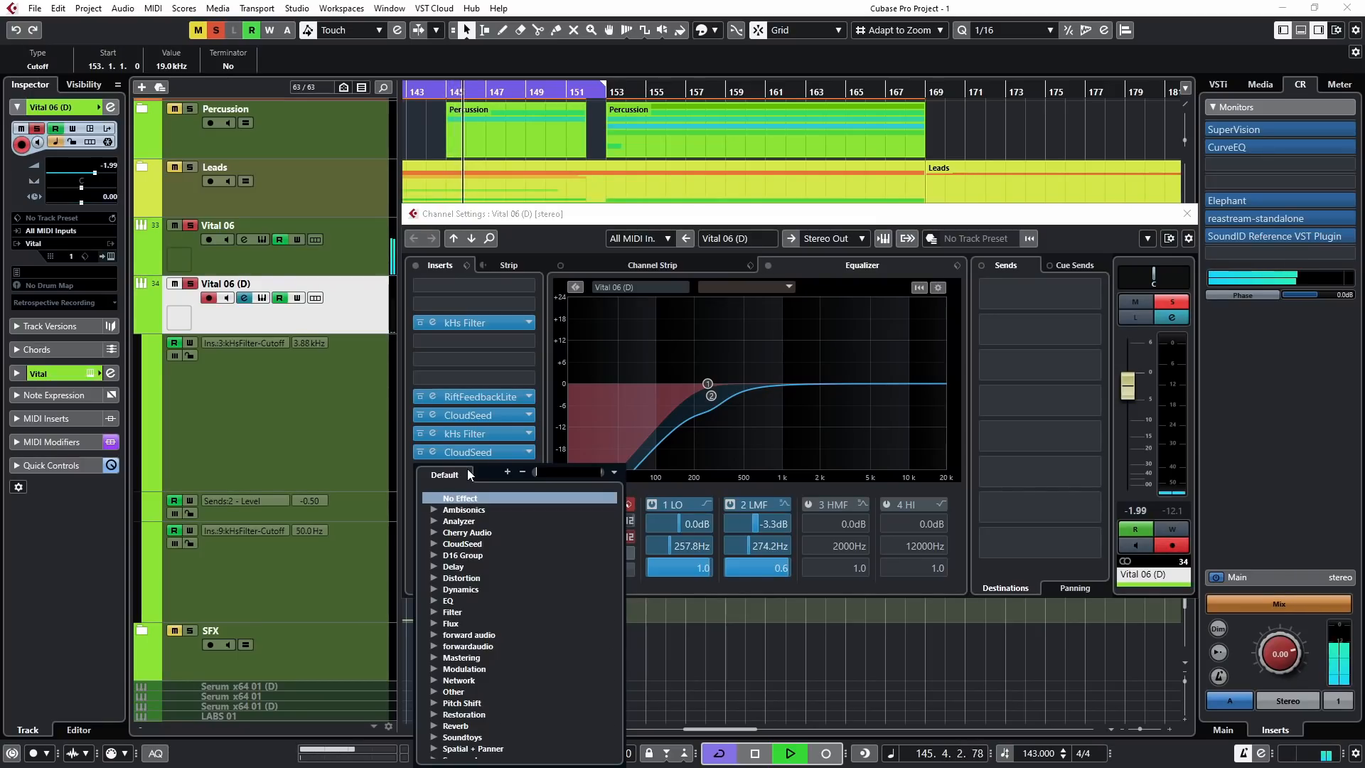
pyautogui.write('rif')
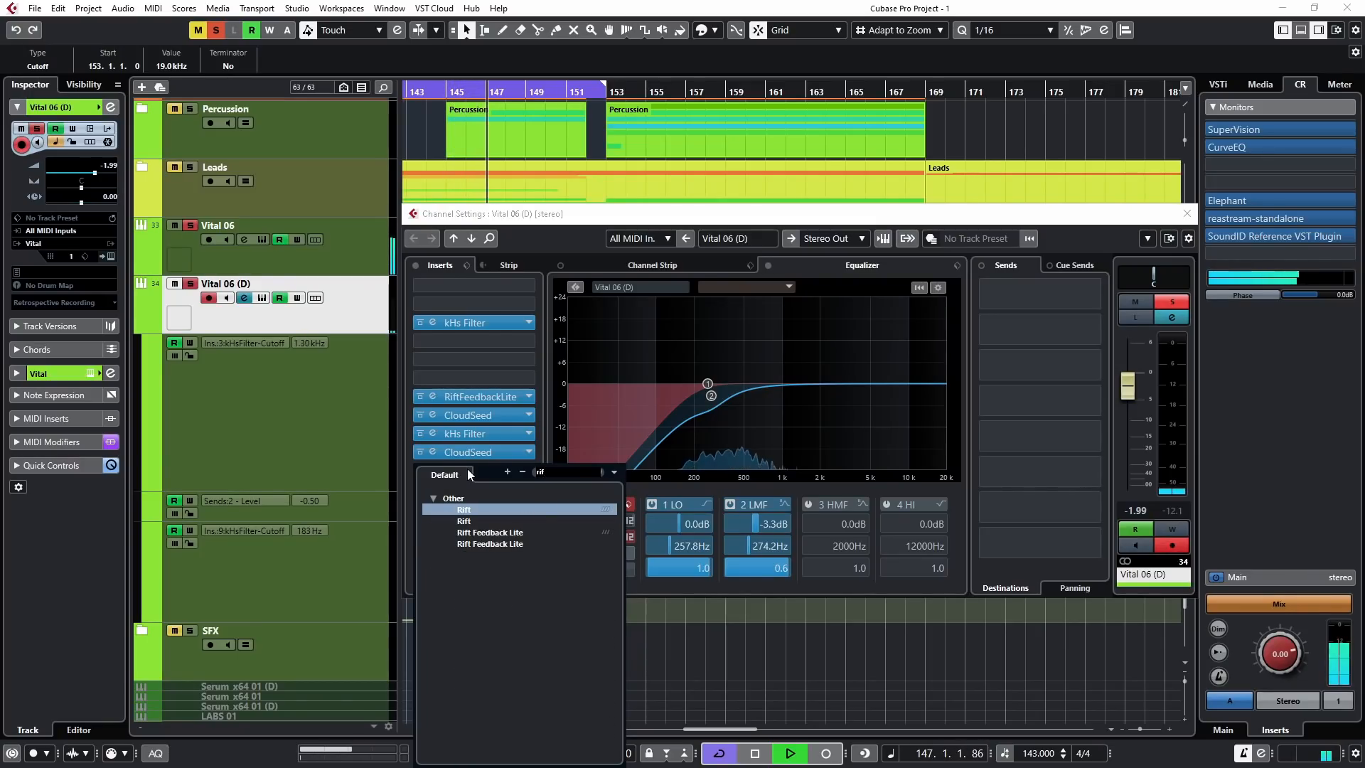
pyautogui.click(475, 533)
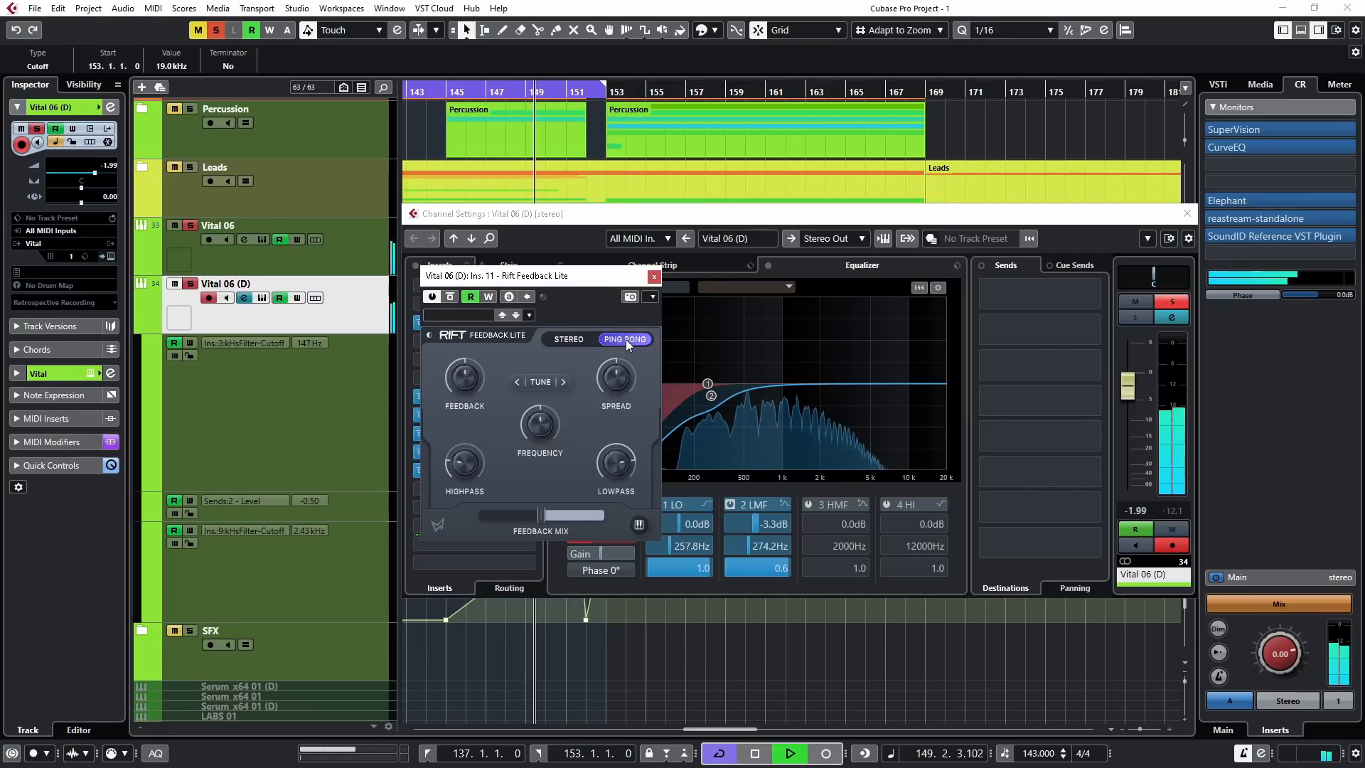
pyautogui.click(539, 382)
pyautogui.click(617, 416)
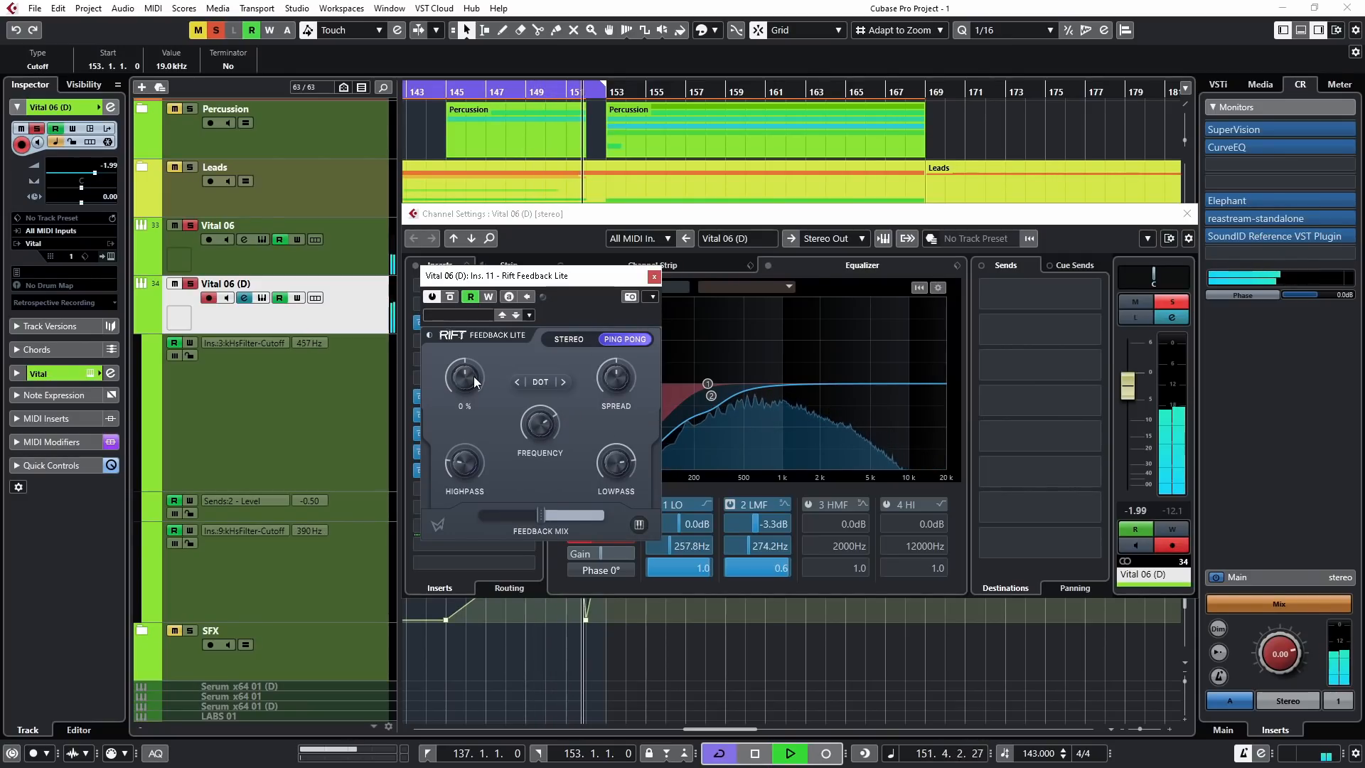
# Write automation for Rift Feedback Lite's feedback mix at 34% and feedback at 74%, turn writing off and close the plug-in and channel windows.
pyautogui.moveTo(563, 516)
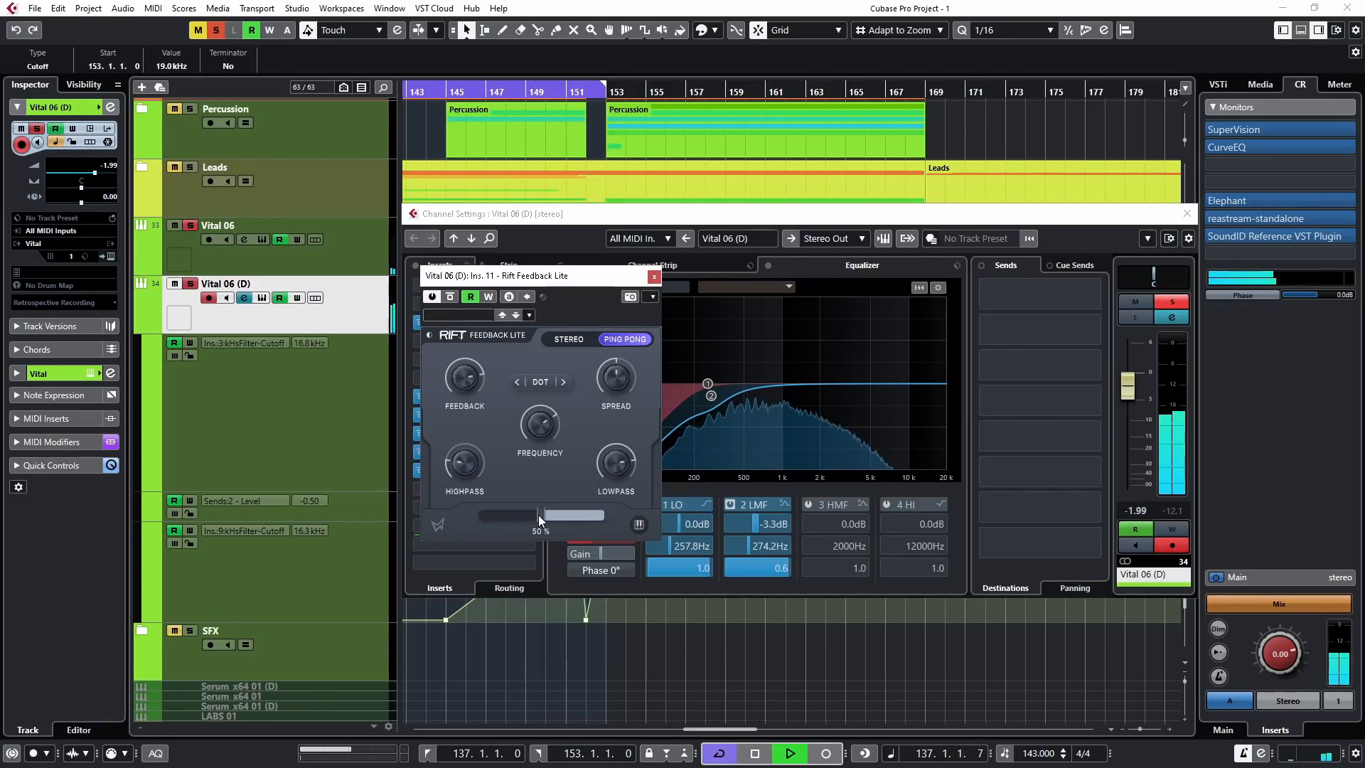
pyautogui.moveTo(539, 512); pyautogui.dragTo(480, 513)
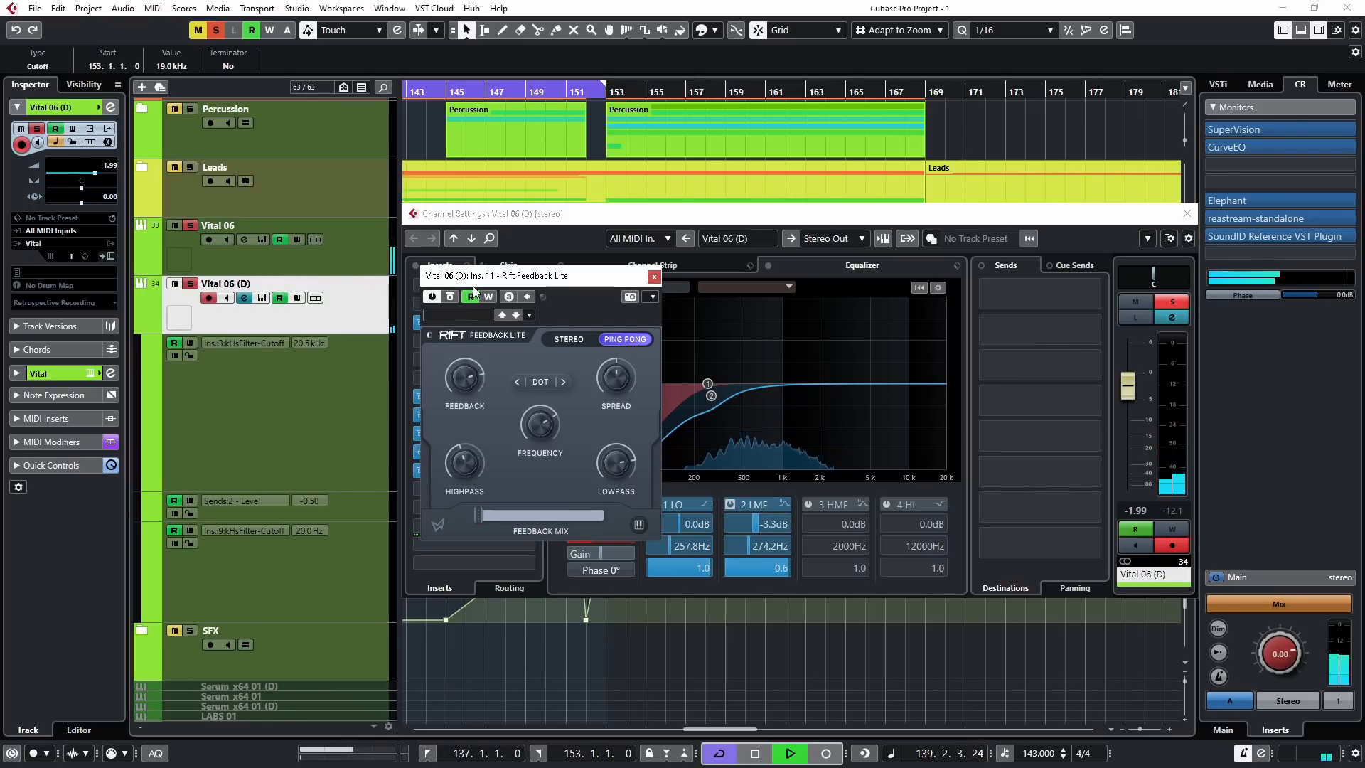
pyautogui.moveTo(480, 510); pyautogui.dragTo(521, 509)
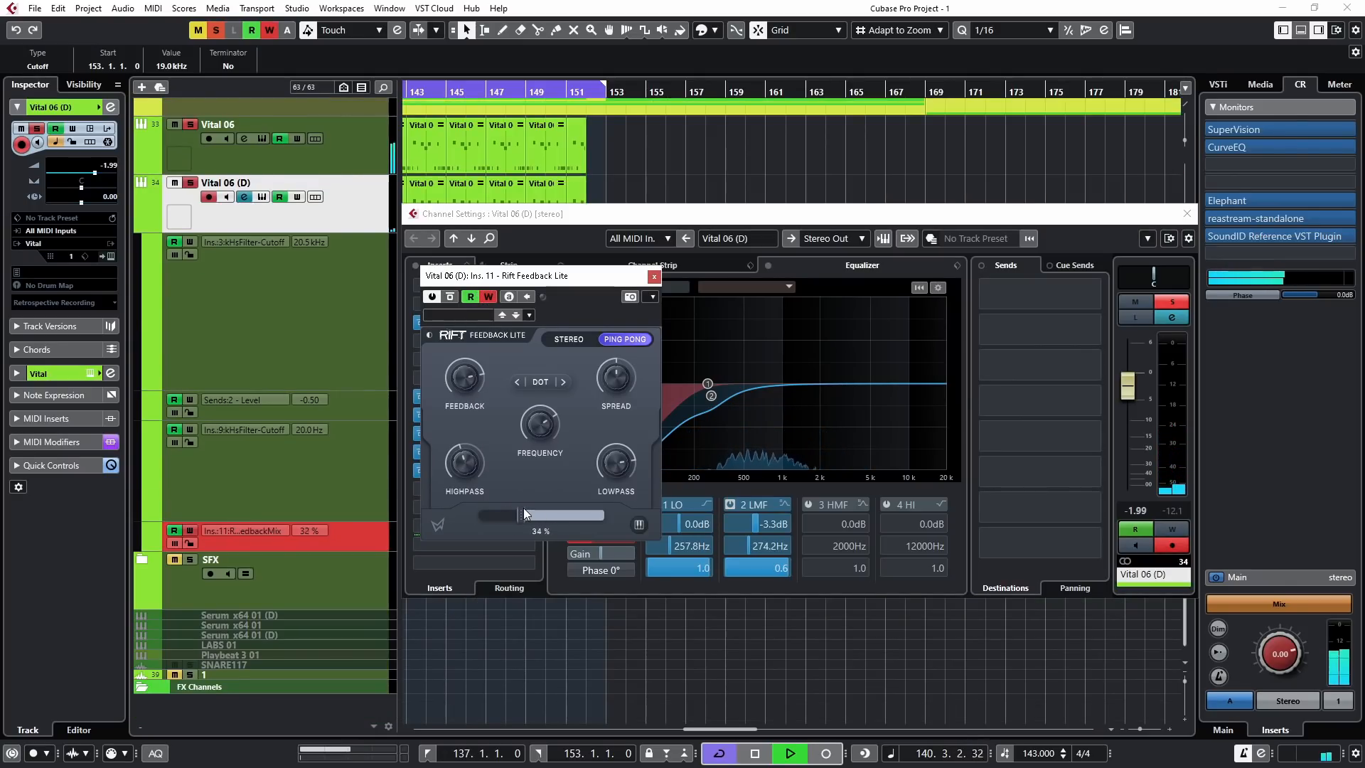
pyautogui.click(474, 374)
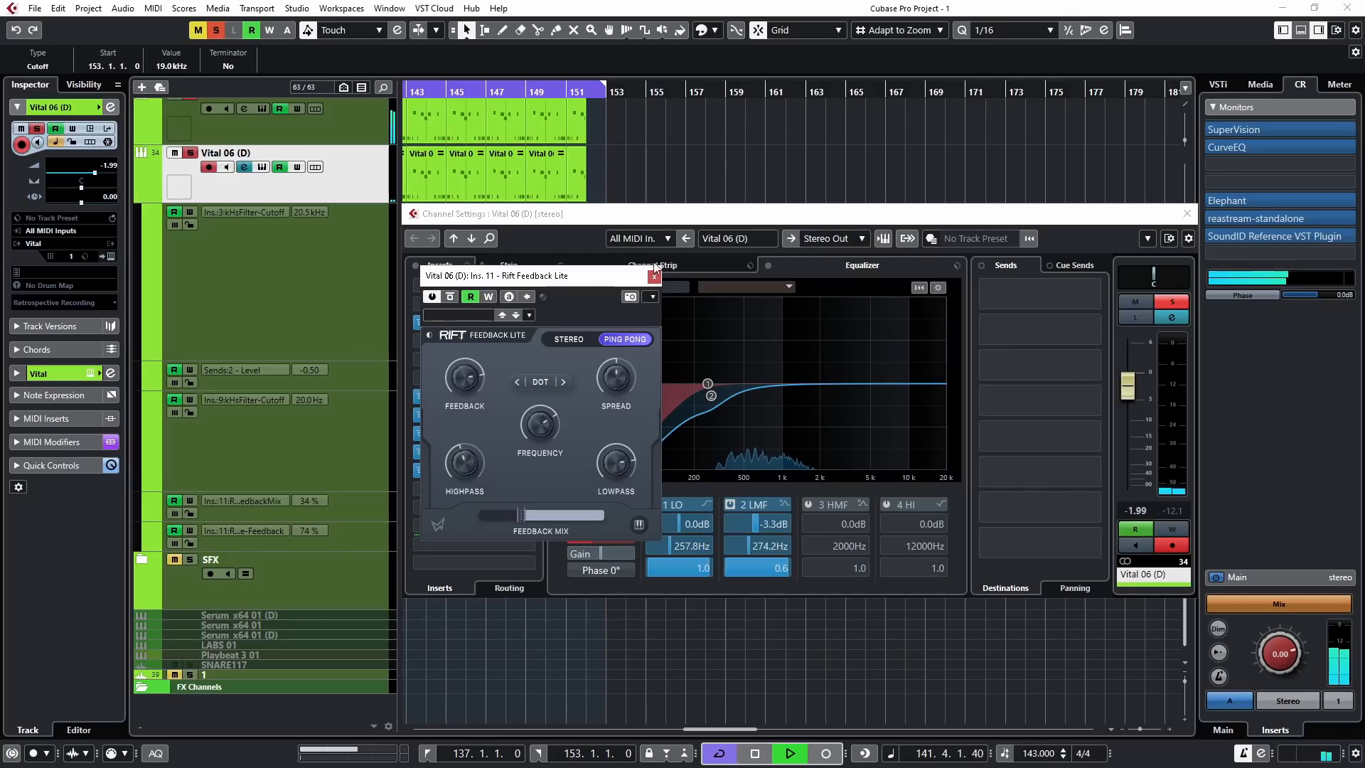
pyautogui.click(654, 276)
pyautogui.click(1187, 213)
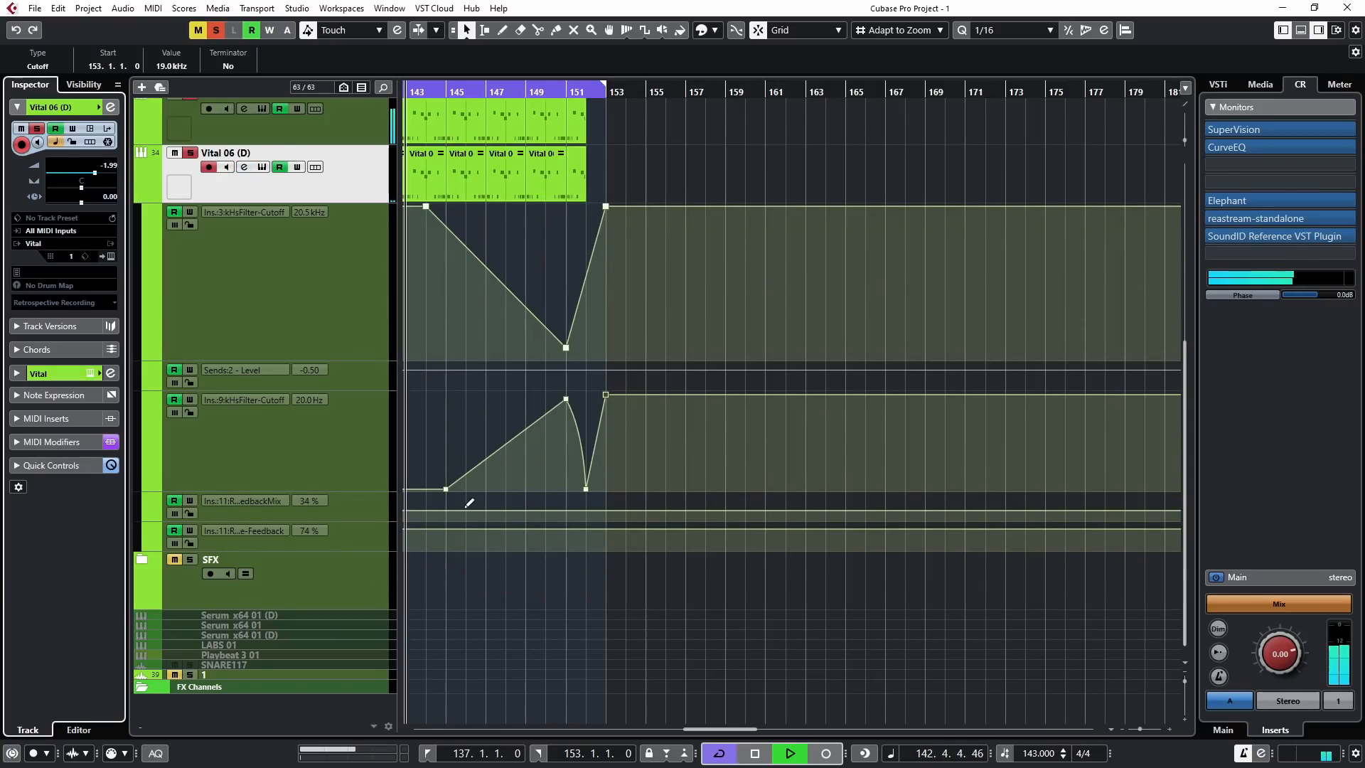
# Enlarge the Feedback Mix and Feedback automation lanes of Rift Feedback Lite together.
pyautogui.click(378, 509)
pyautogui.keyDown('shift'); pyautogui.click(363, 534); pyautogui.keyUp('shift')
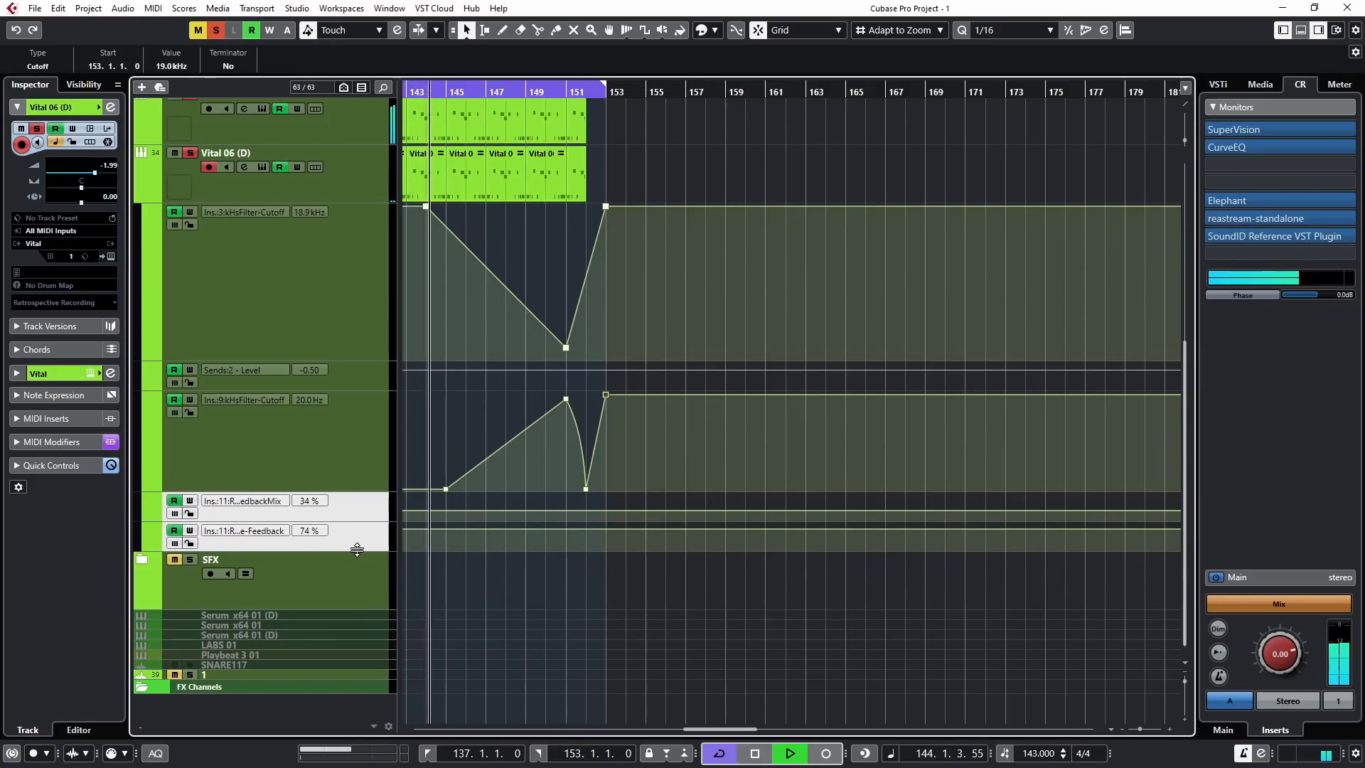
pyautogui.moveTo(356, 551); pyautogui.dragTo(347, 579)
# Replace the Feedback Mix automation with 0% up to just before bar 152 and a quick rise to 46% at bar 152.
pyautogui.scroll(2, 460, 569)
pyautogui.hscroll(-1, 626, 550)
pyautogui.click(647, 549)
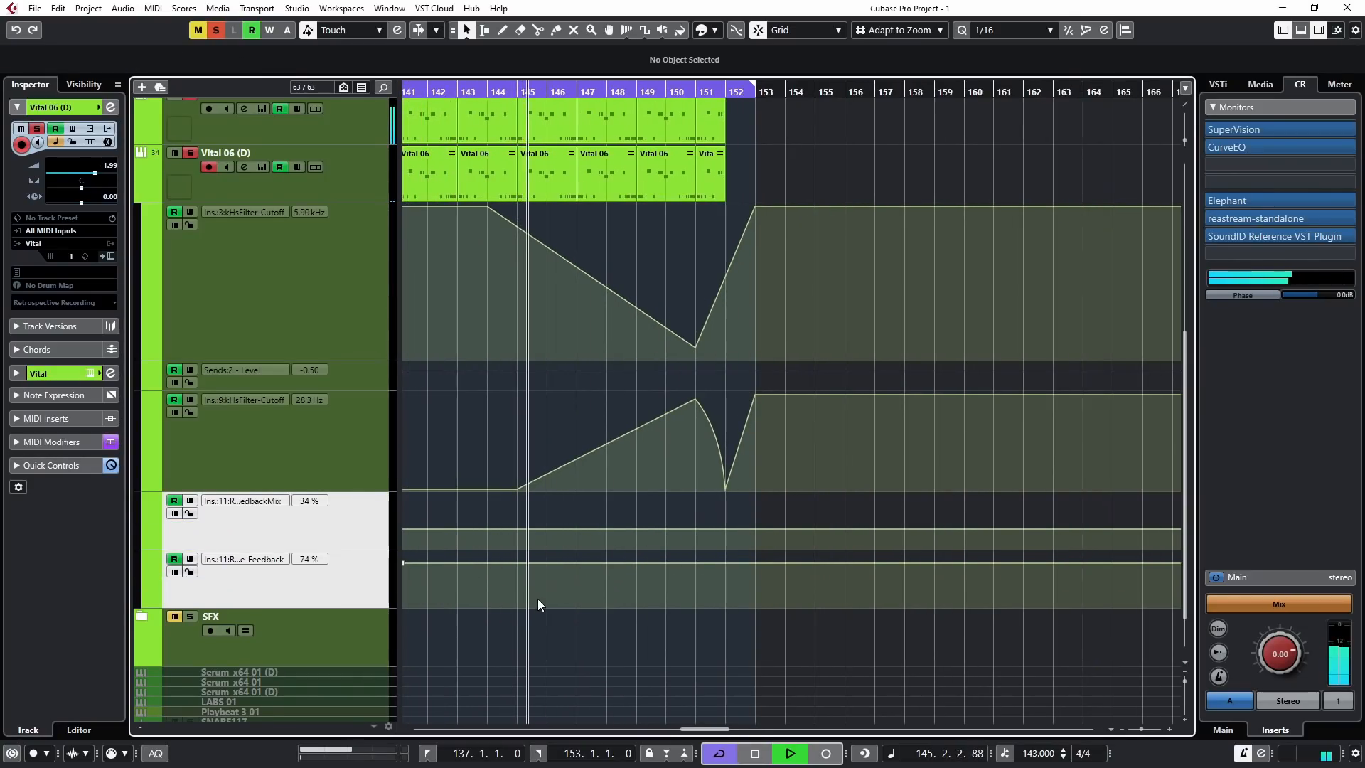
pyautogui.hscroll(-3, 538, 597)
pyautogui.moveTo(660, 509); pyautogui.dragTo(596, 575)
pyautogui.press('Delete')
pyautogui.click(929, 547)
pyautogui.scroll(3, 988, 544)
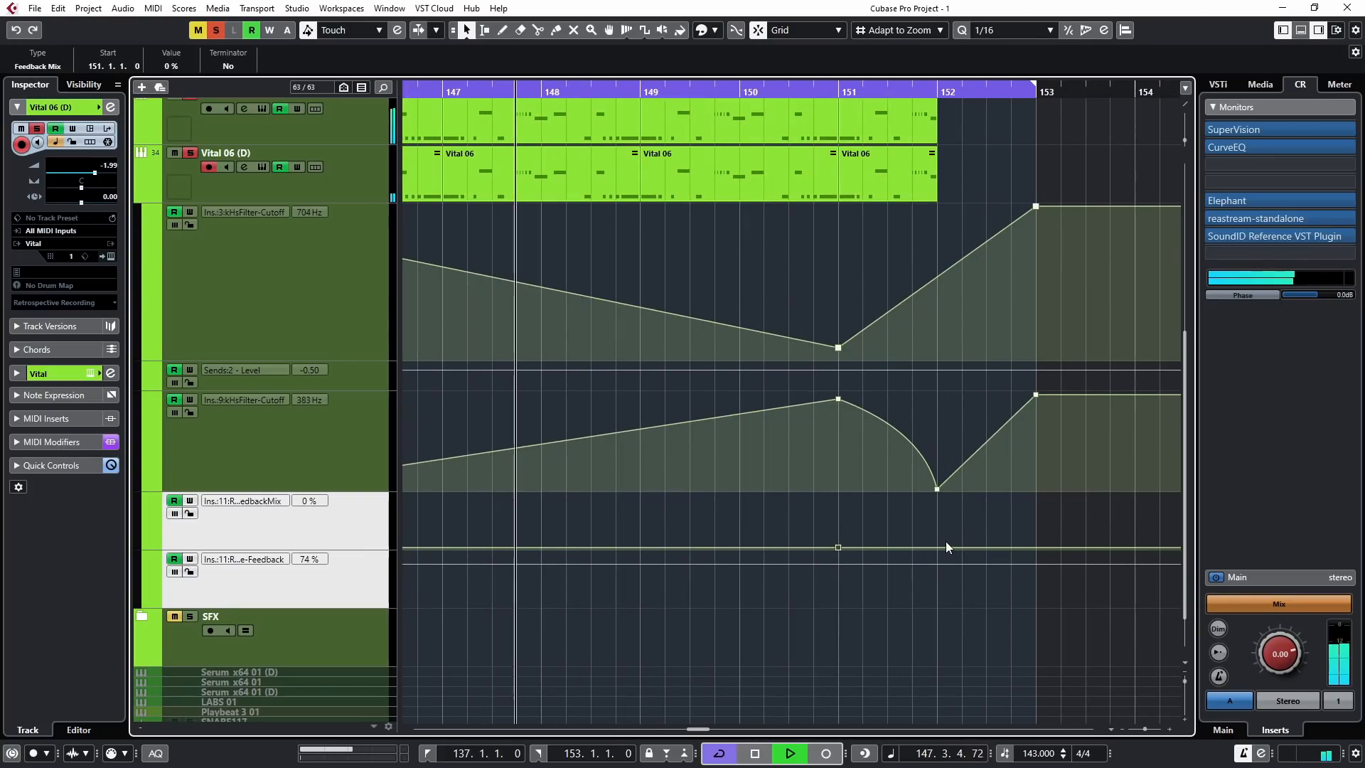
pyautogui.click(913, 547)
pyautogui.moveTo(937, 529); pyautogui.dragTo(937, 522)
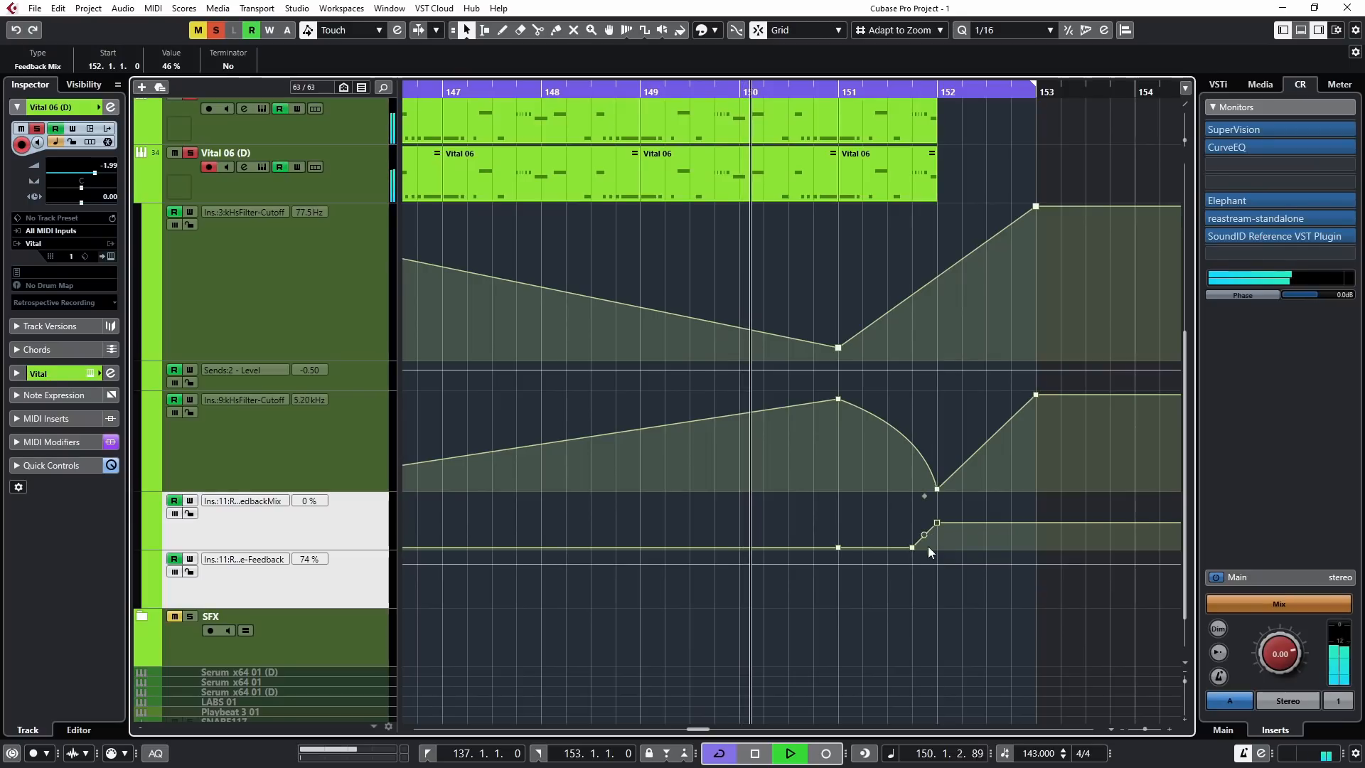
# Shape the Feedback automation to stay at 3% until just before bar 152 and rise to 80% at bar 152.
pyautogui.click(938, 565)
pyautogui.click(910, 581)
pyautogui.moveTo(913, 567); pyautogui.dragTo(912, 578)
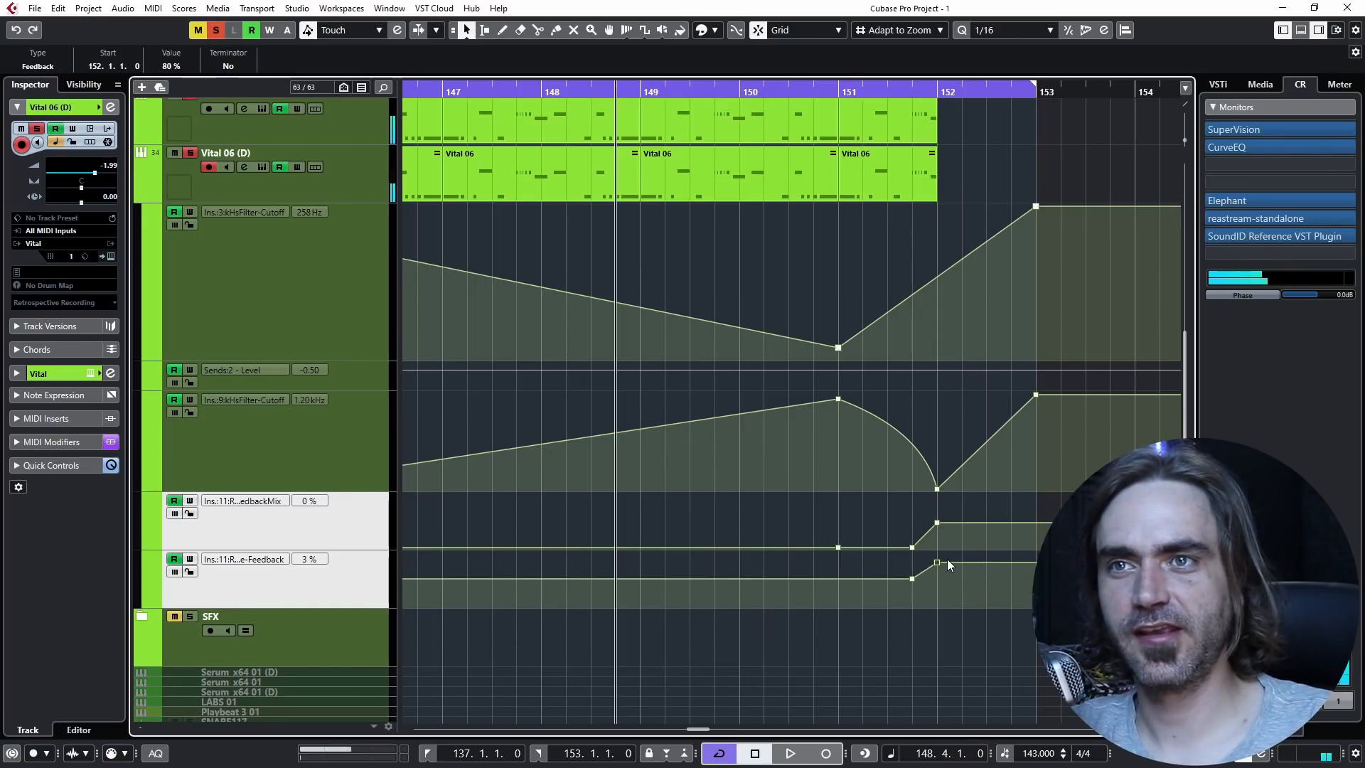
pyautogui.moveTo(989, 635); pyautogui.dragTo(892, 528)
pyautogui.click(954, 617)
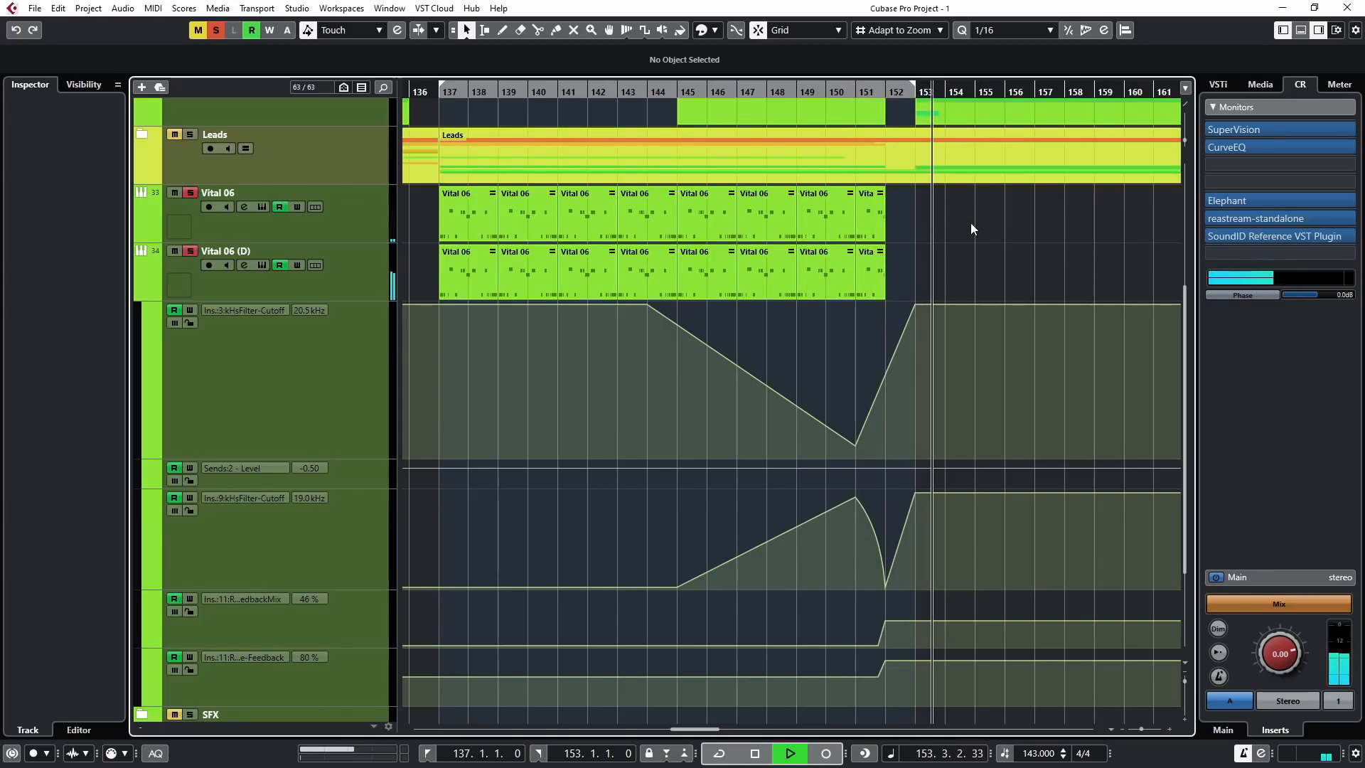
# Select the Vital 06 (D) track and raise its volume to -0.19 dB while playing the break.
pyautogui.click(339, 279)
pyautogui.press('space')
pyautogui.press('space')
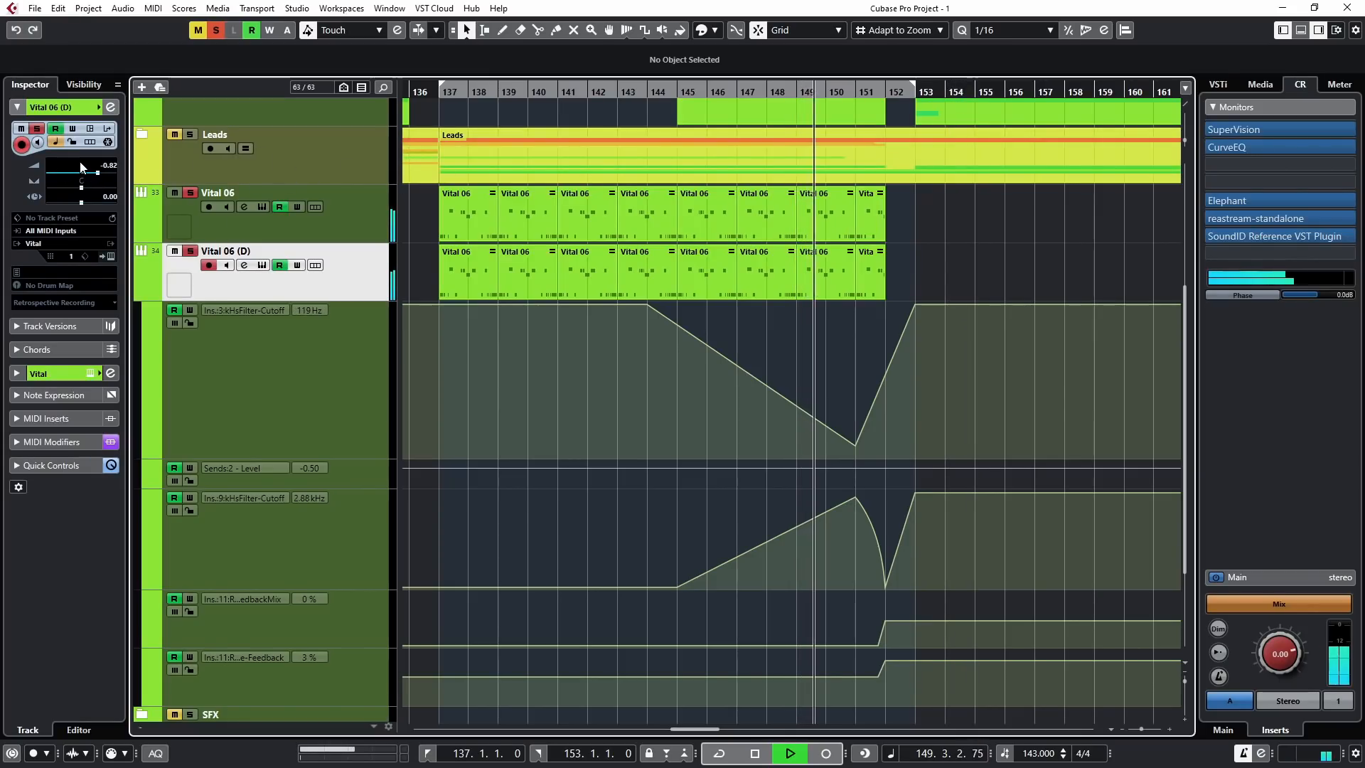
# Raise the Vital 06 (D) pre-section low cut to 314.8 Hz and EQ band 1 to 320.7 Hz, then close the channel window.
pyautogui.click(109, 108)
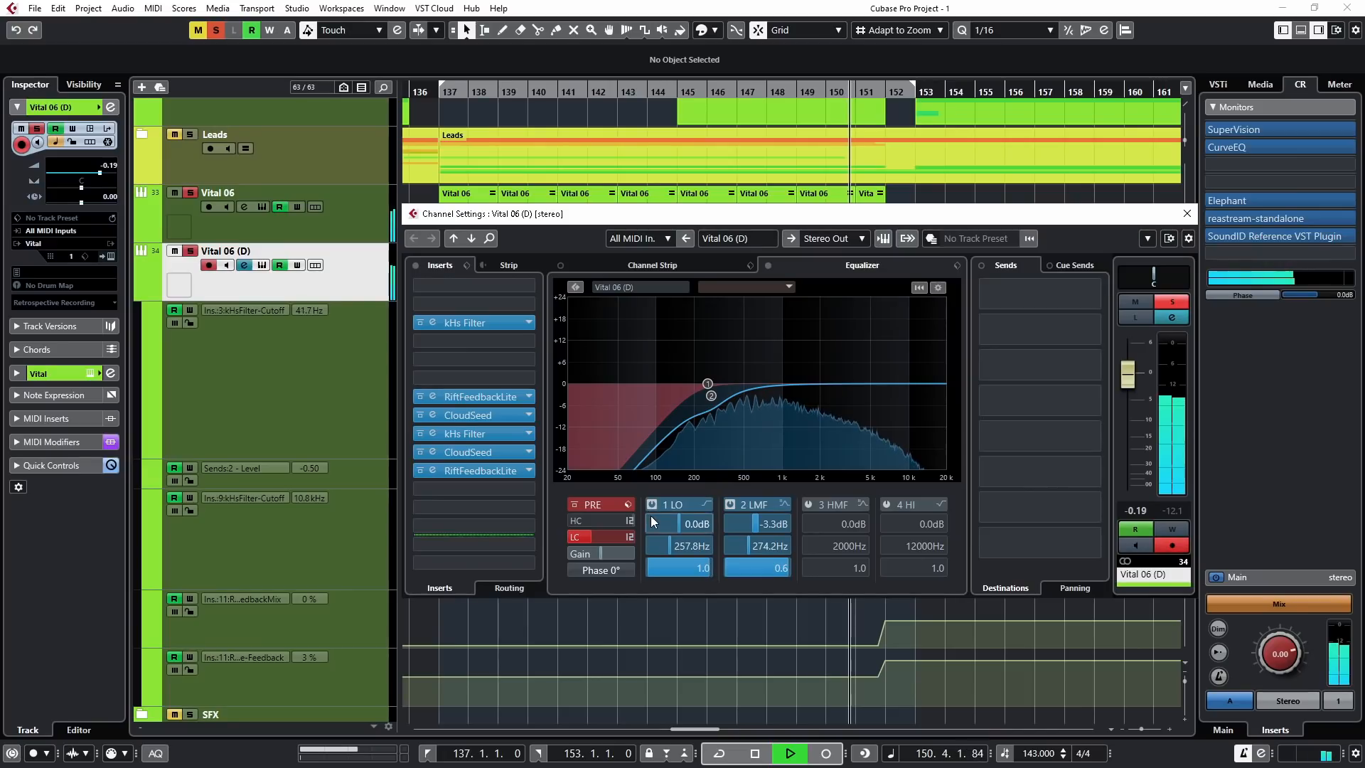
pyautogui.moveTo(605, 537); pyautogui.dragTo(677, 543)
pyautogui.press('space')
pyautogui.press('space')
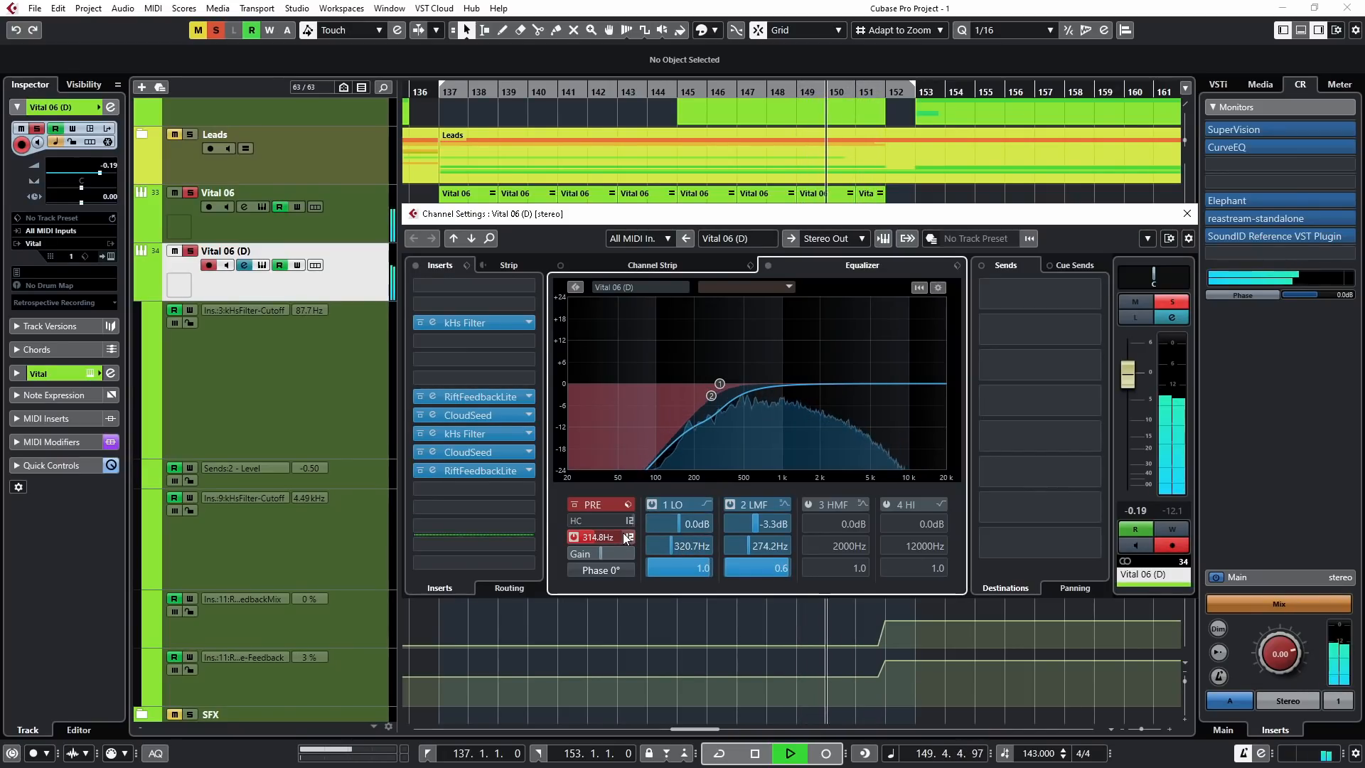
pyautogui.click(1187, 215)
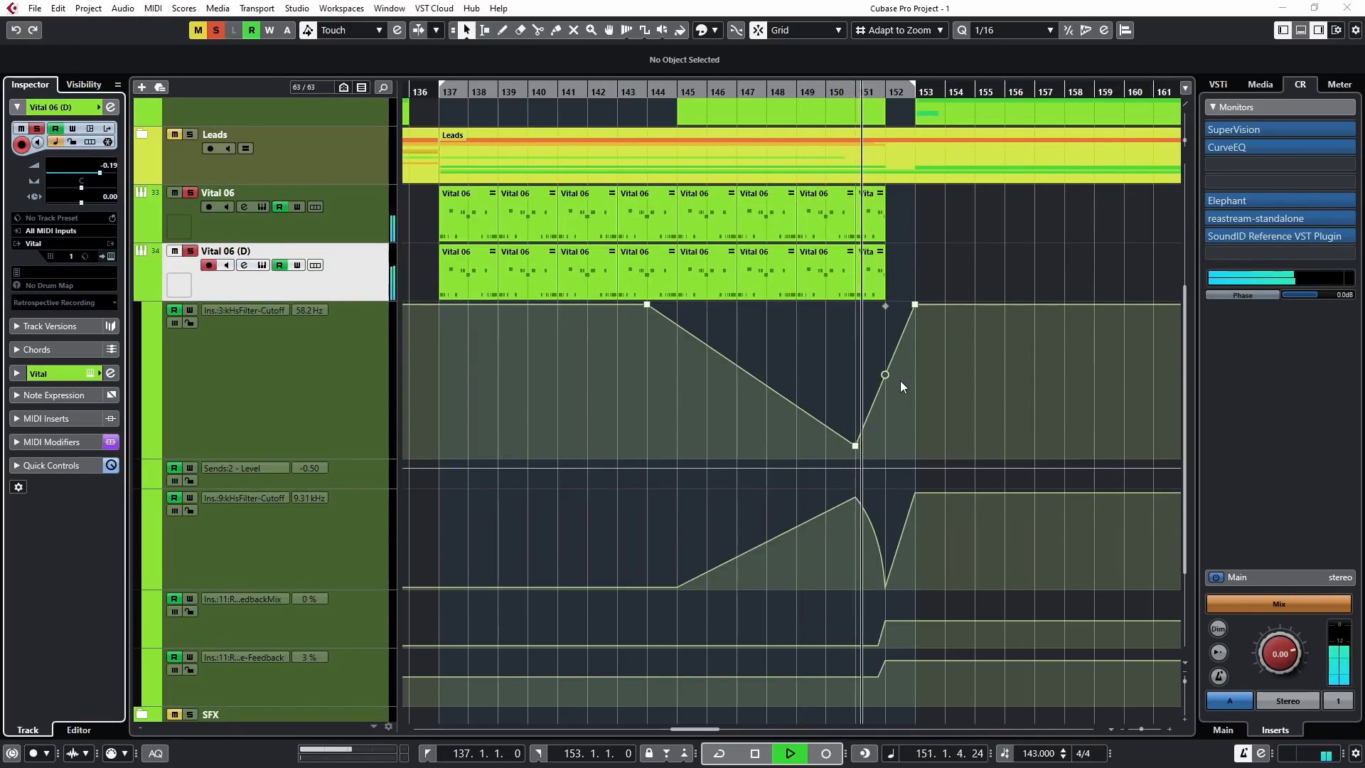
# Hide the automation lanes of Vital 06 (D), select all its events from bar 137 and stop playback.
pyautogui.click(176, 297)
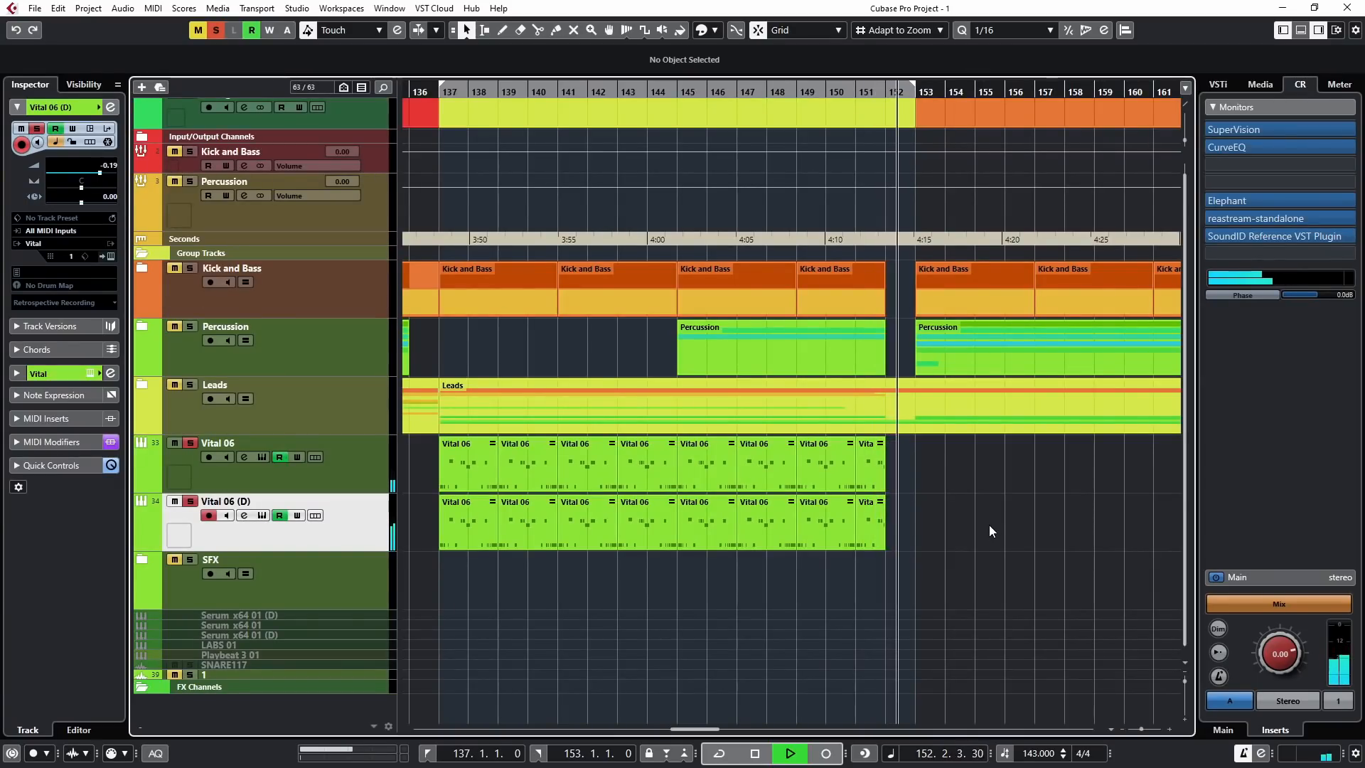
pyautogui.press('g')
pyautogui.press('g')
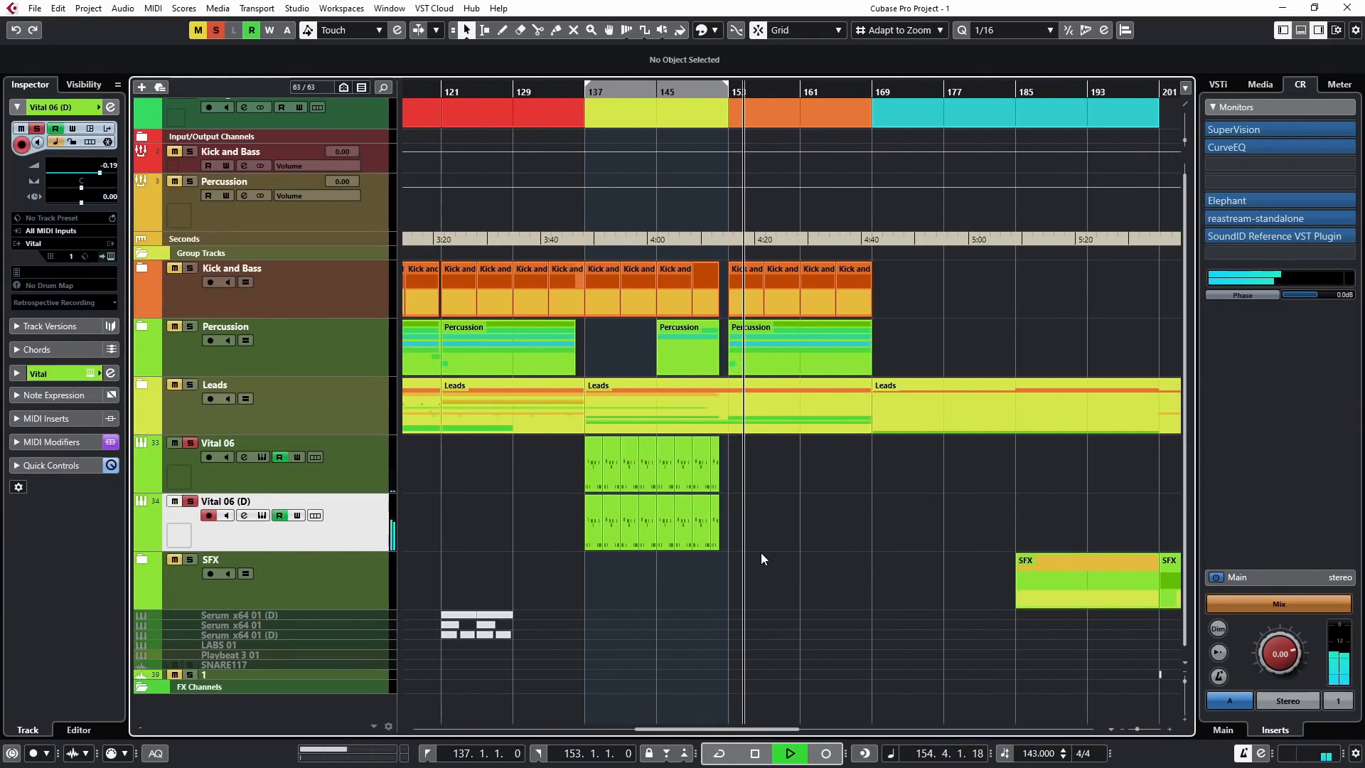
pyautogui.moveTo(752, 578); pyautogui.dragTo(583, 526)
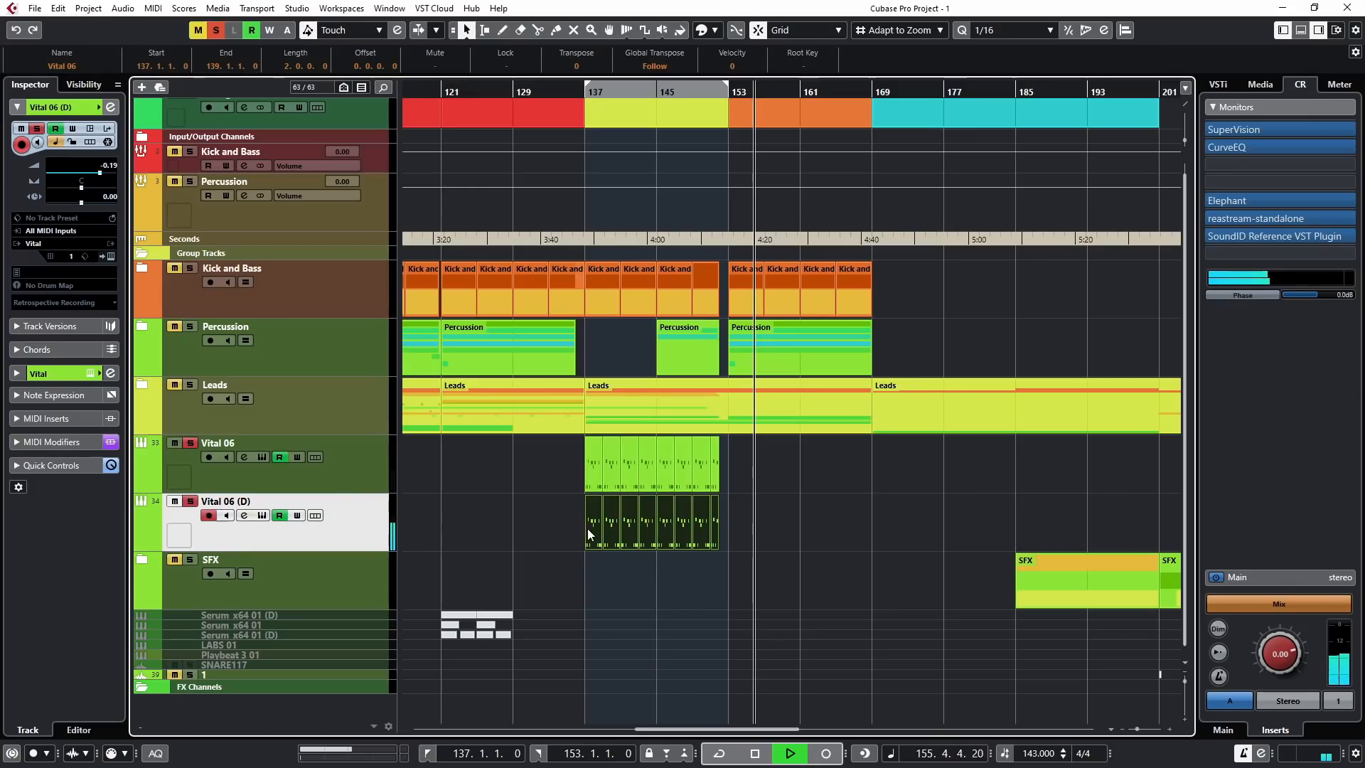
pyautogui.press('space')
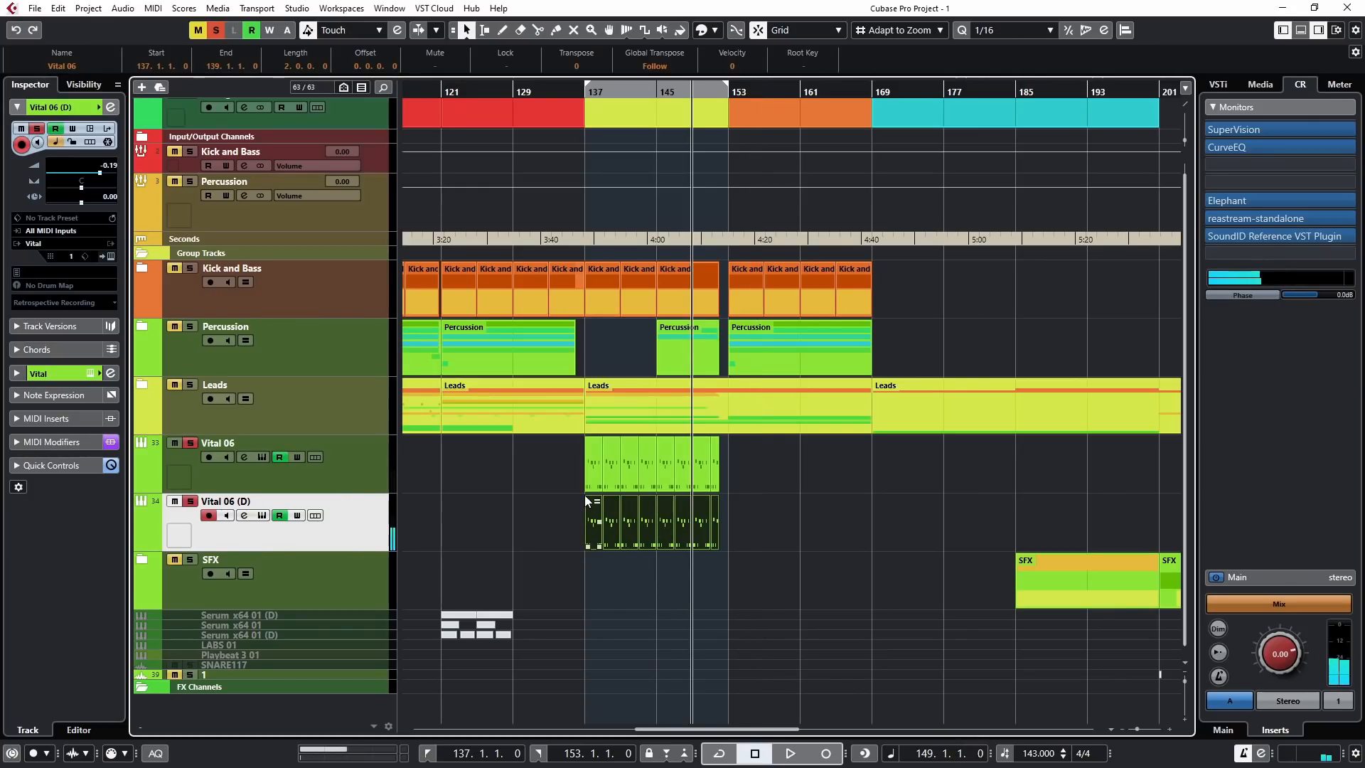
# Render the selected Vital 06 (D) events in place to a new audio track and increase that track's height.
pyautogui.rightClick(588, 534)
pyautogui.moveTo(665, 318)
pyautogui.click(853, 317)
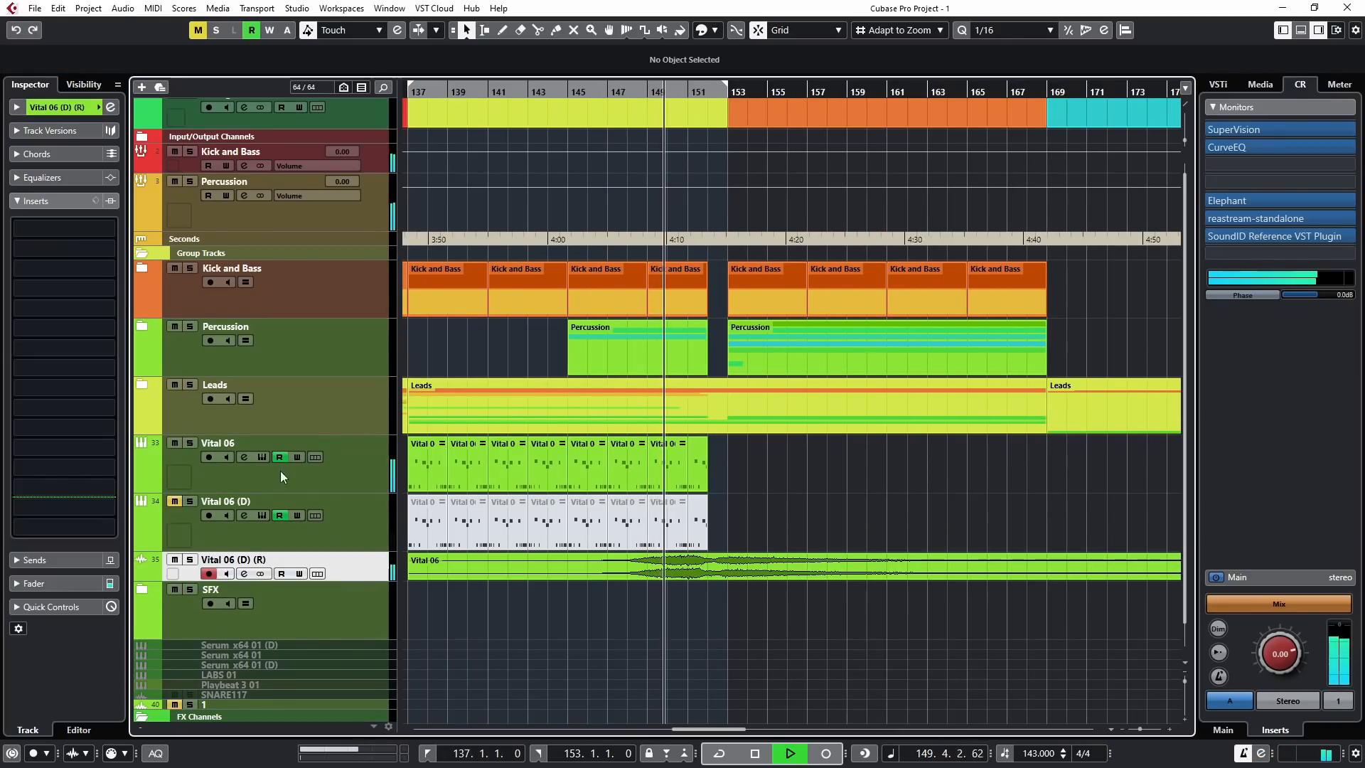
pyautogui.click(57, 107)
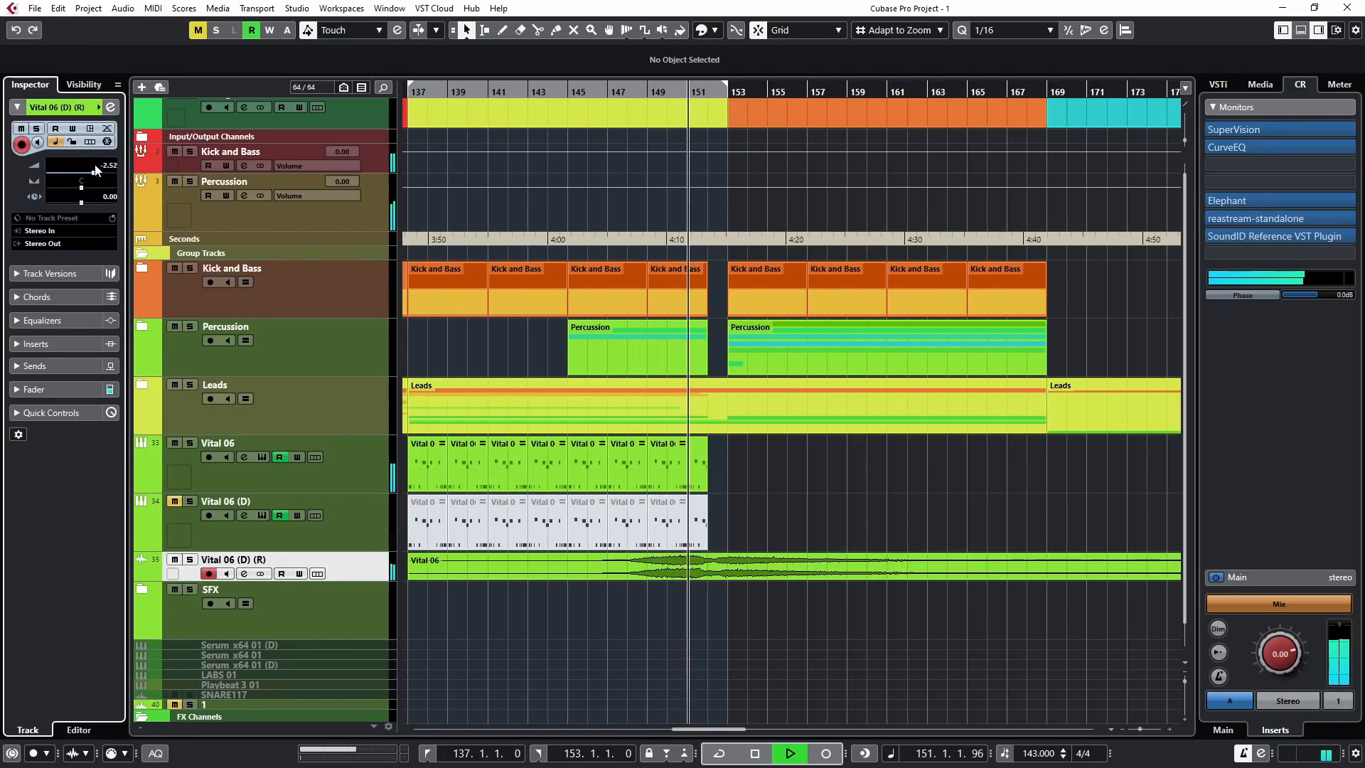
pyautogui.moveTo(368, 581); pyautogui.dragTo(368, 637)
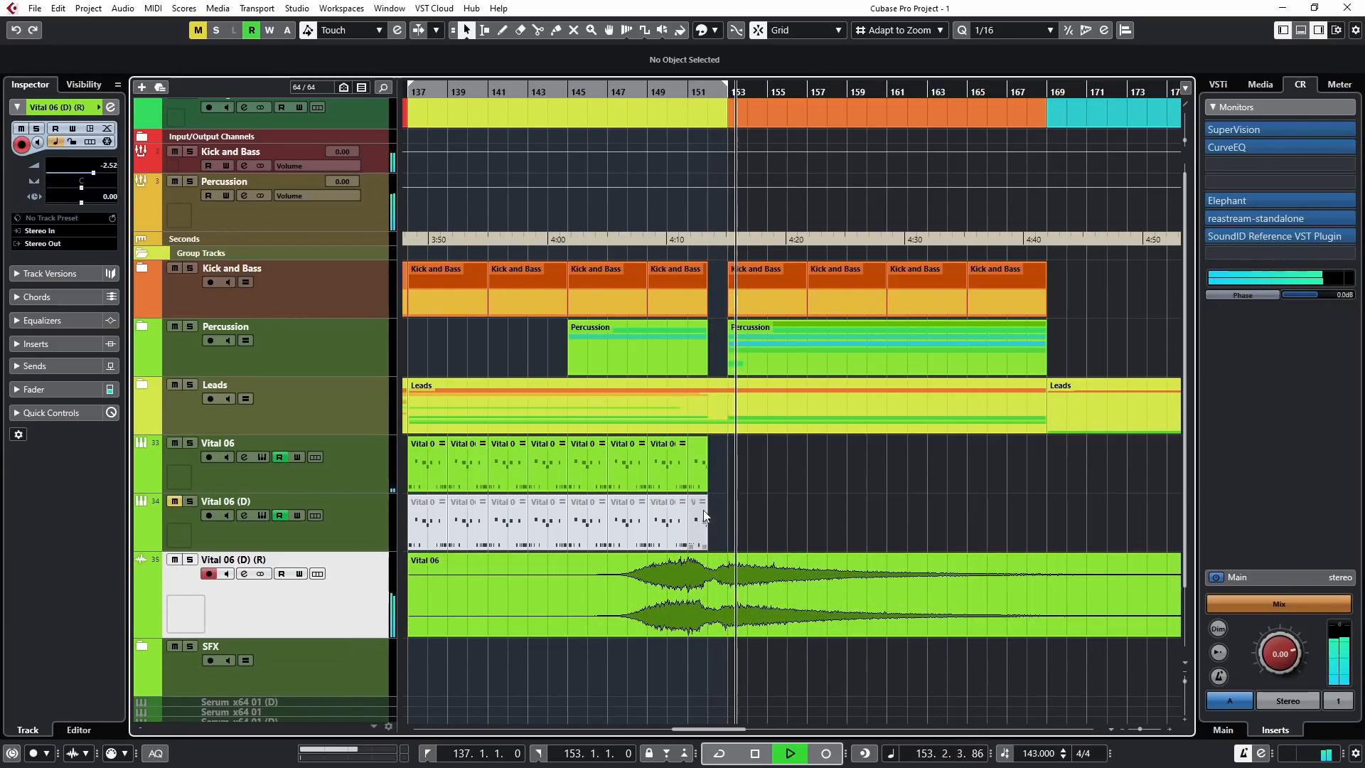
# Audition the rendered track from bar 146, move it above Vital 06 and lower its volume to -5.31 dB.
pyautogui.scroll(-3, 773, 480)
pyautogui.hscroll(4, 728, 503)
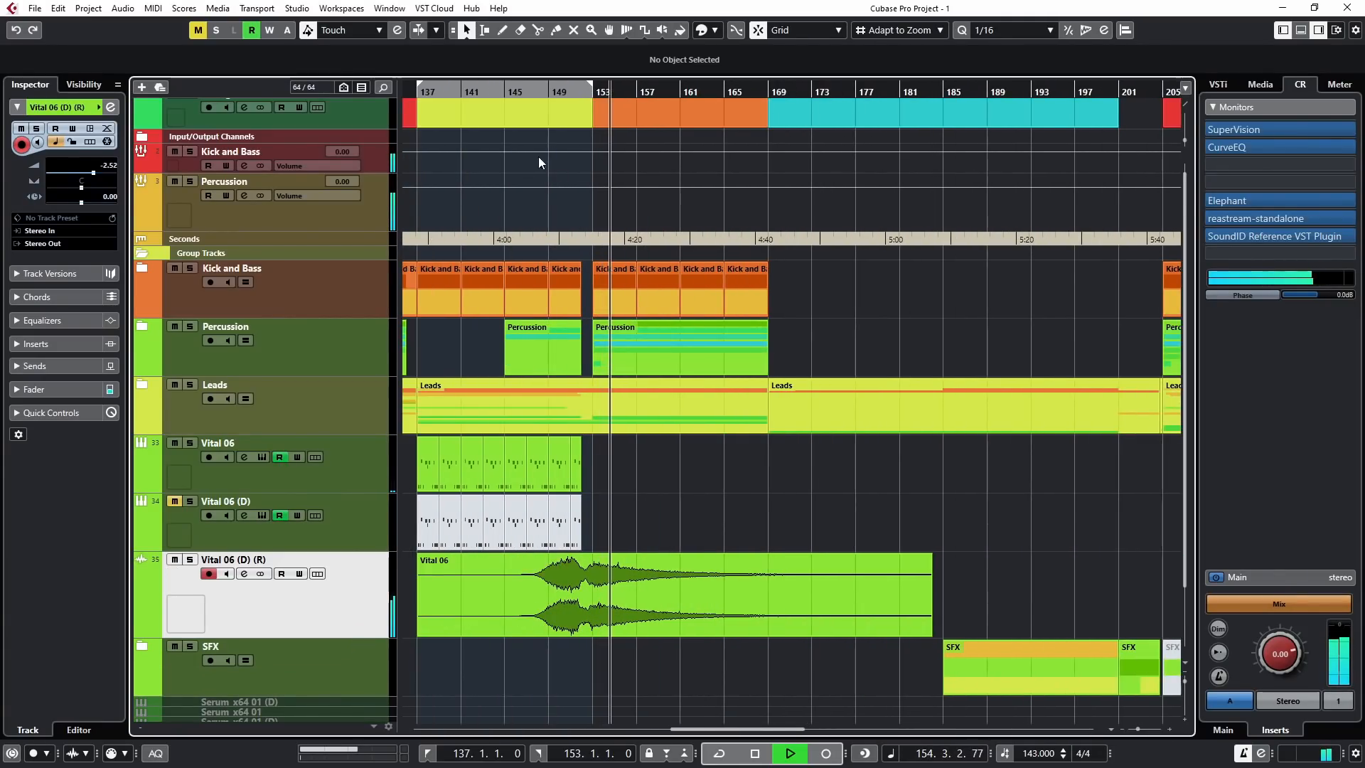
pyautogui.click(516, 92)
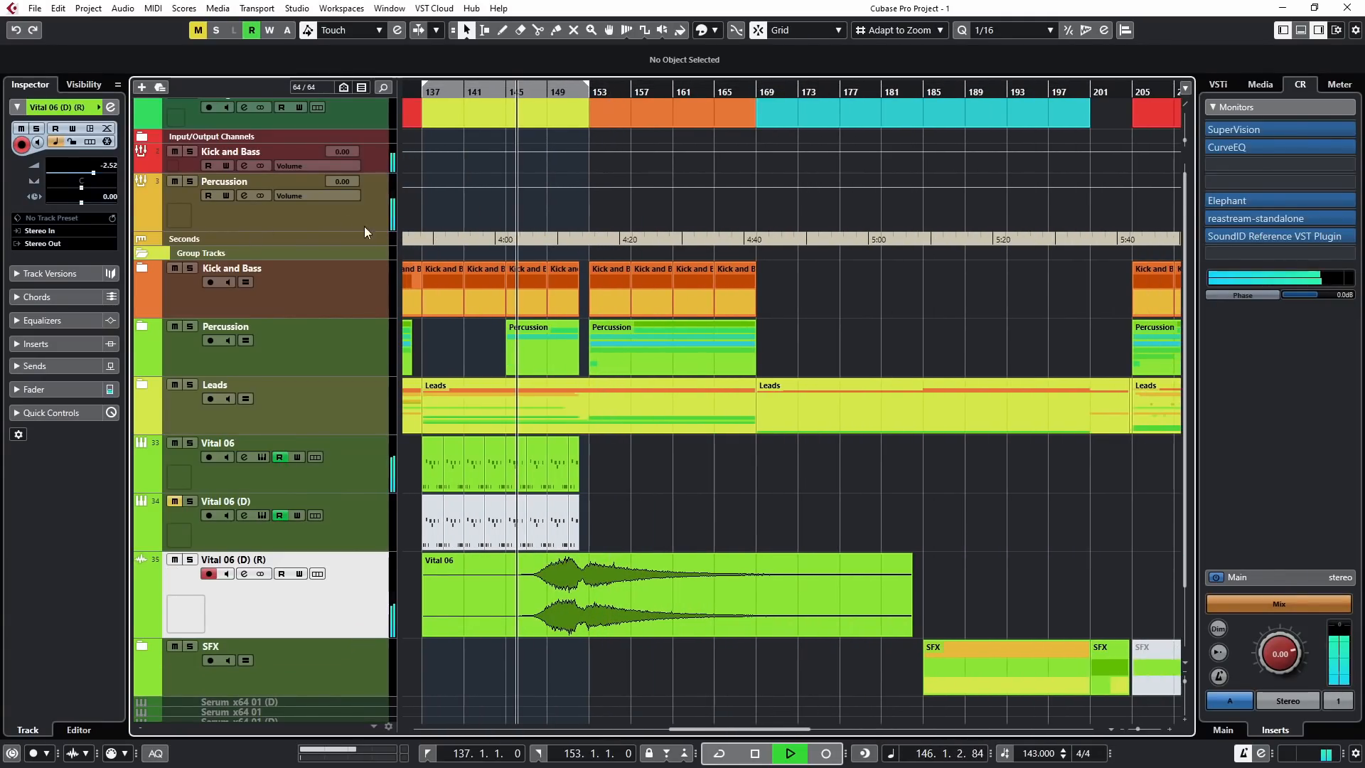
pyautogui.press('space')
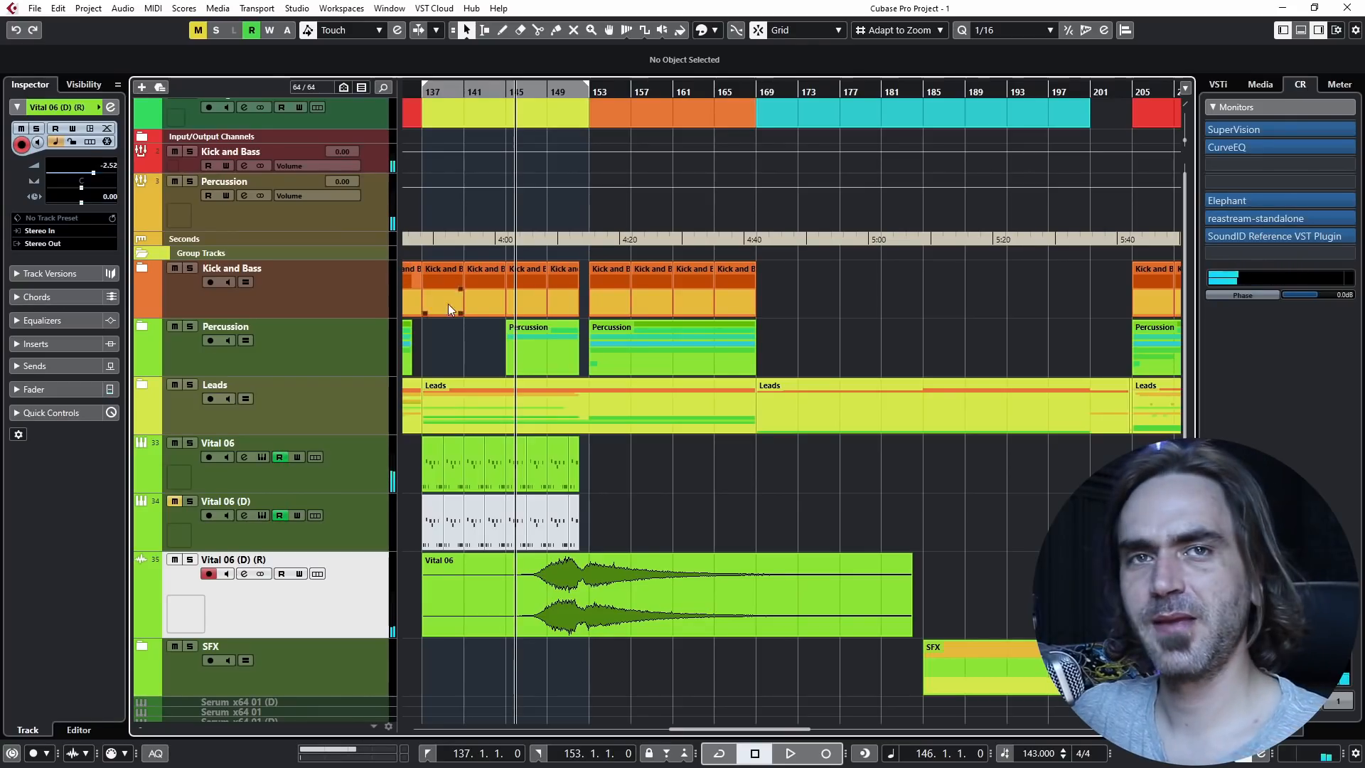
pyautogui.moveTo(345, 630); pyautogui.dragTo(349, 447)
pyautogui.moveTo(93, 172); pyautogui.dragTo(89, 177)
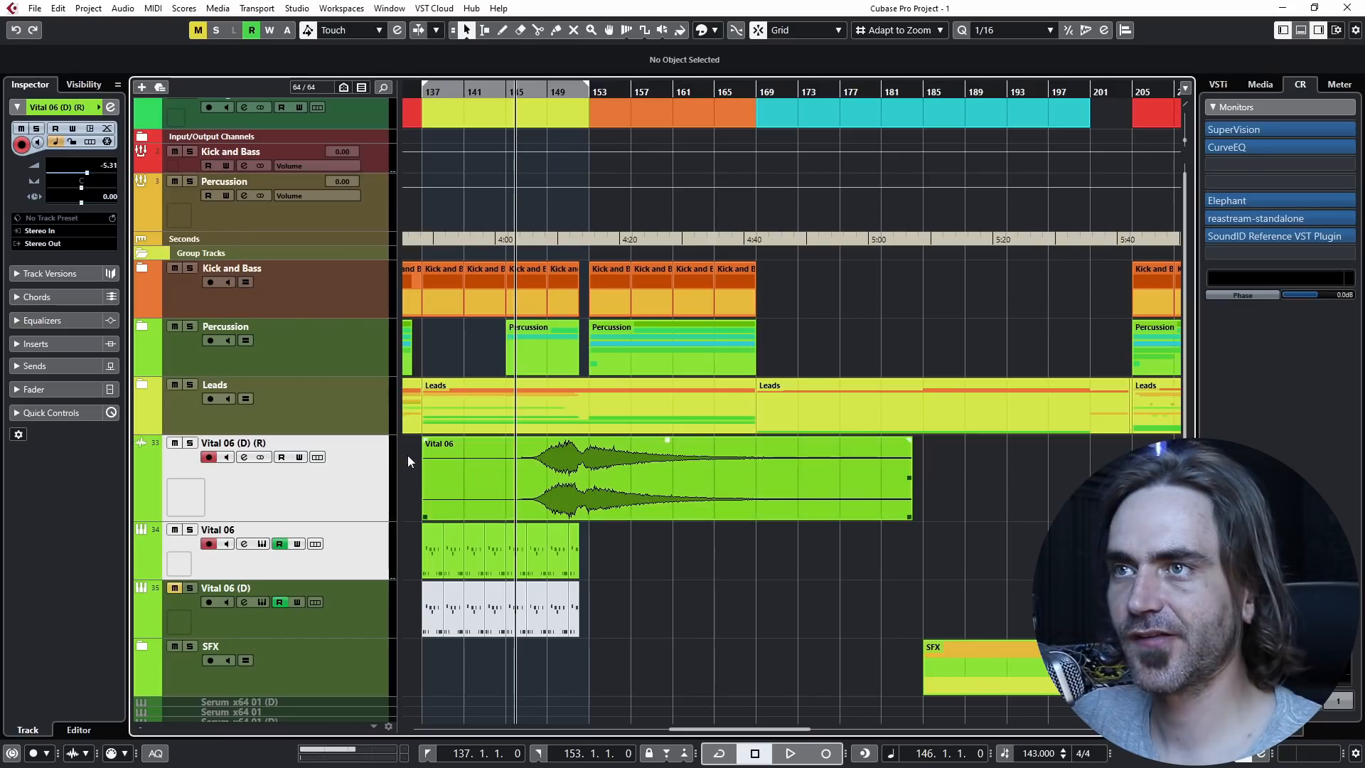
# In the rendered track's EQ, cut band 2 by 5.5 dB at 200.9 Hz, change band 1's filter type and switch band 1 on.
pyautogui.click(311, 475)
pyautogui.click(110, 106)
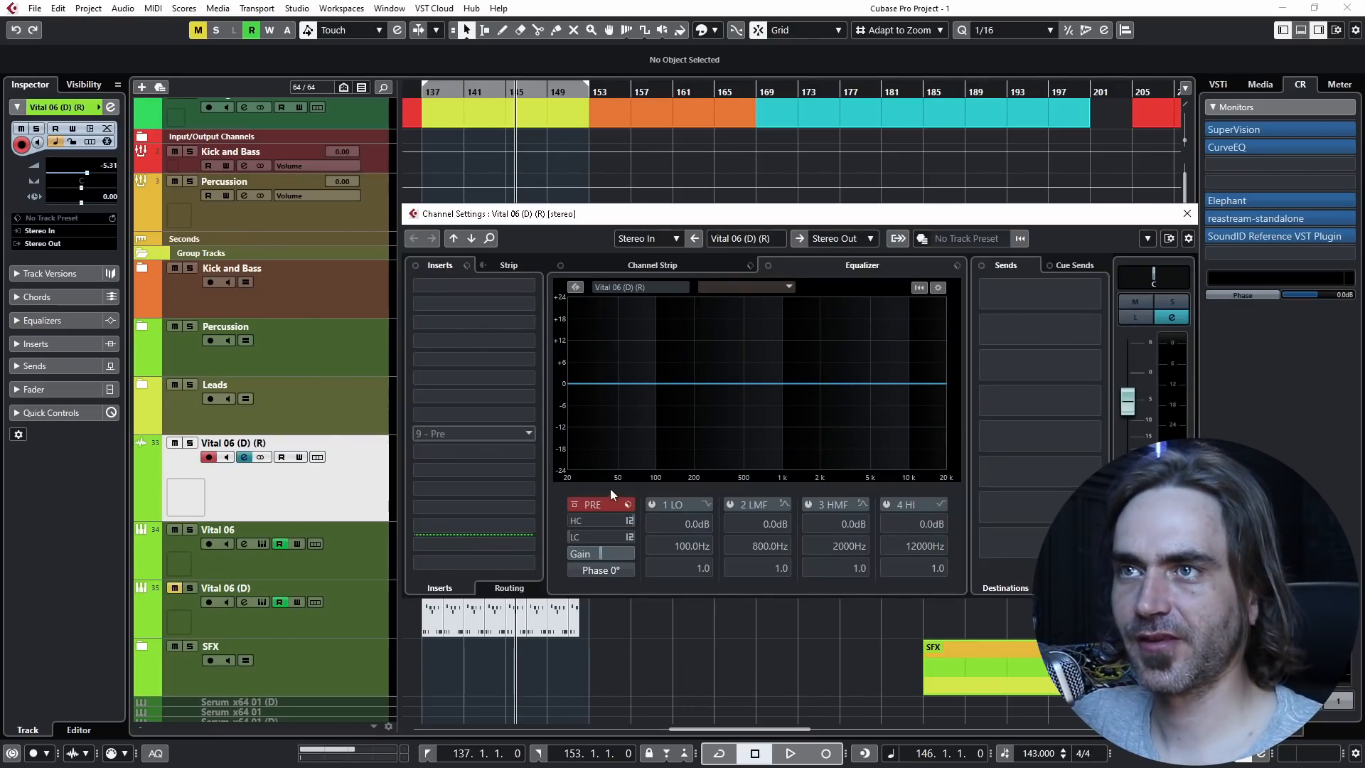
pyautogui.click(693, 414)
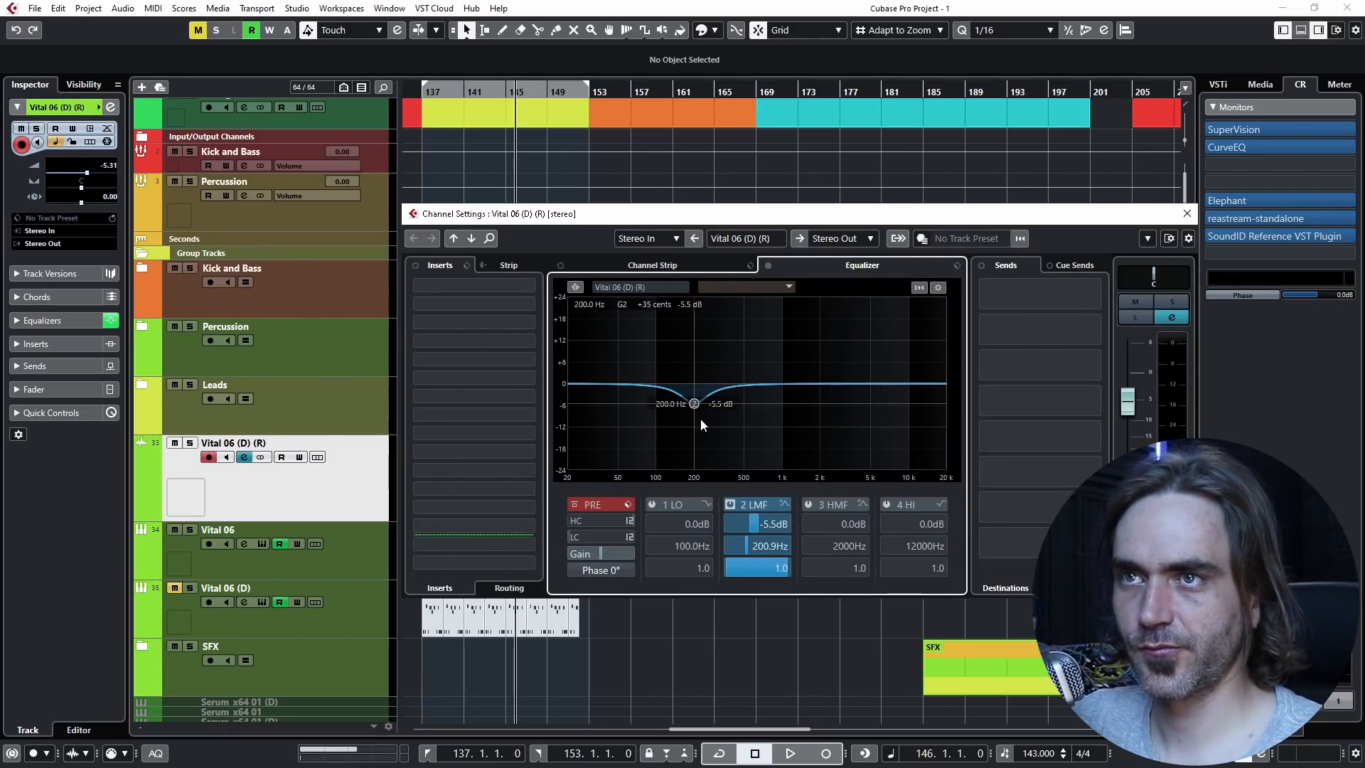
pyautogui.click(707, 504)
pyautogui.click(770, 558)
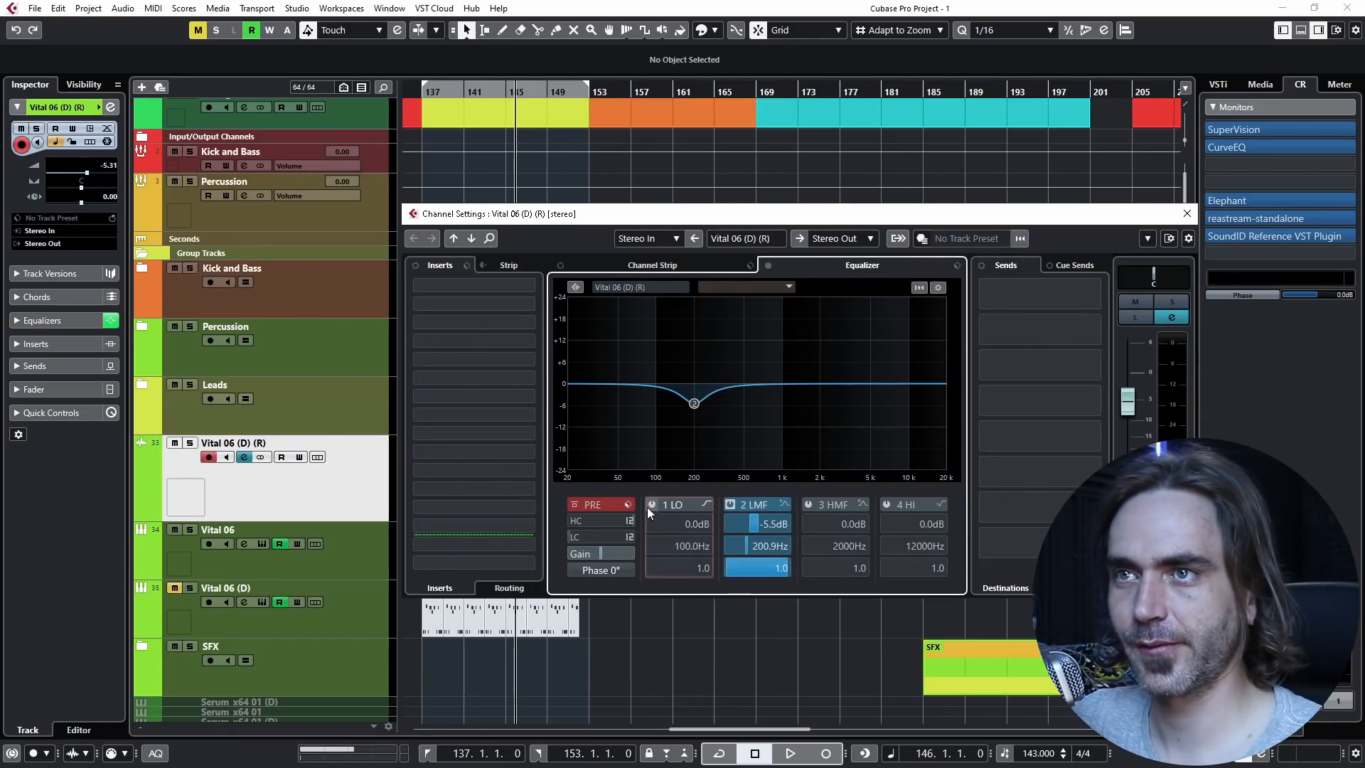
pyautogui.click(654, 504)
pyautogui.scroll(6, 689, 550)
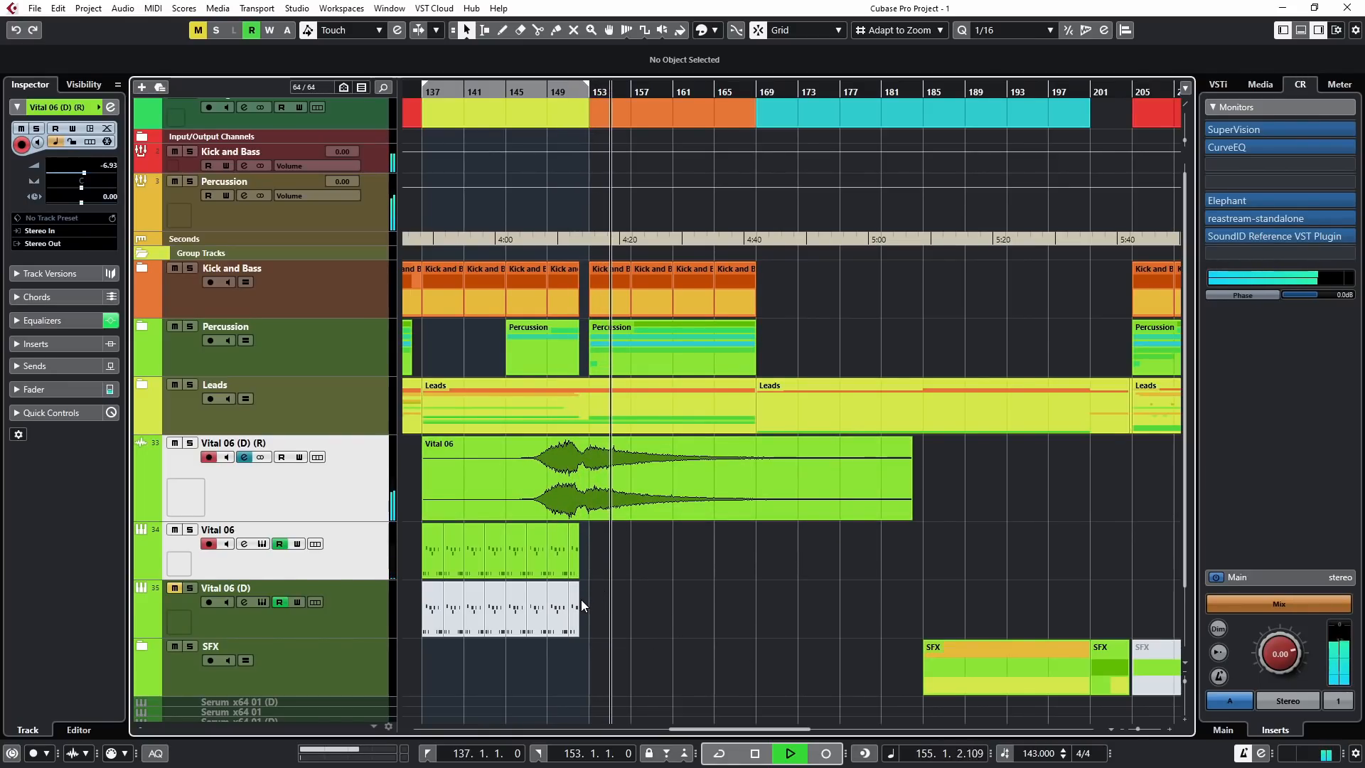
# Split the rendered Vital 06 audio at bars 153 and 169 and delete the part after bar 169.
pyautogui.scroll(5, 574, 592)
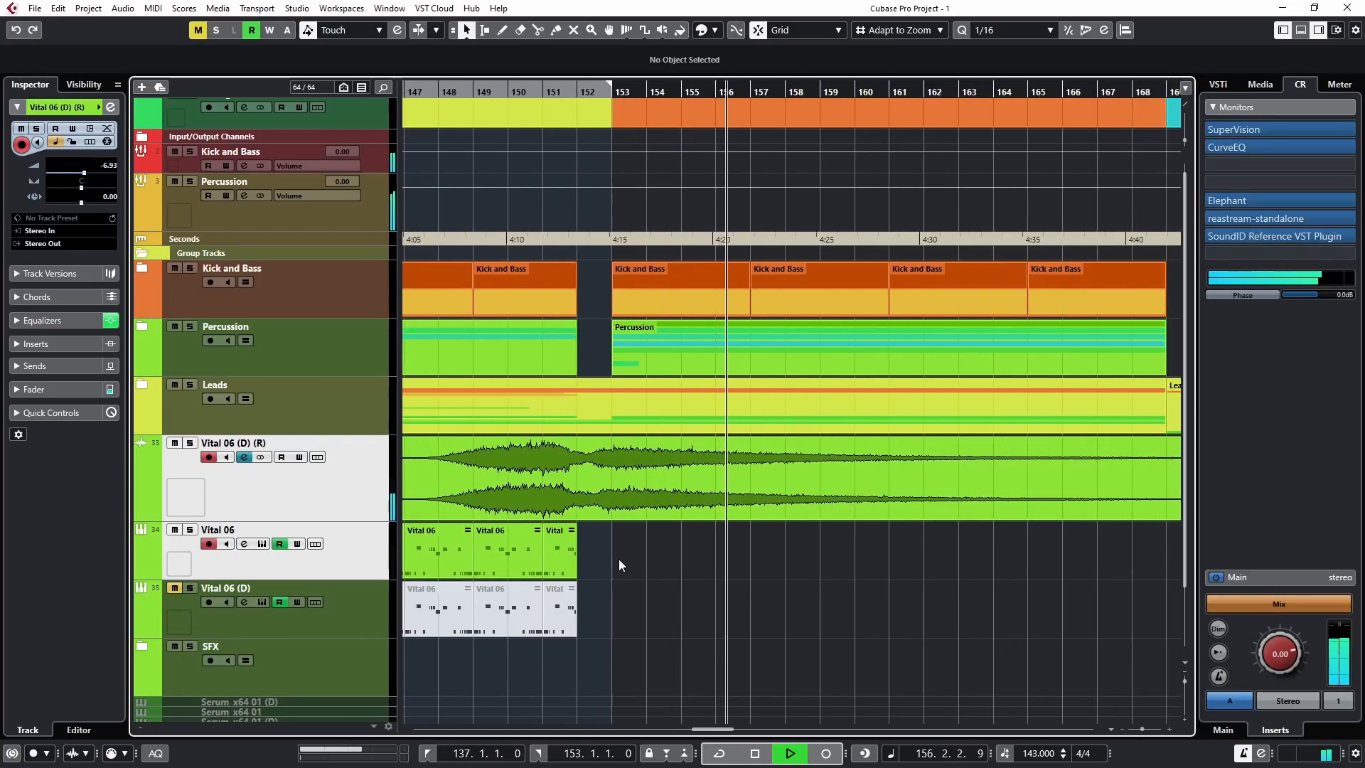
pyautogui.scroll(-4, 608, 524)
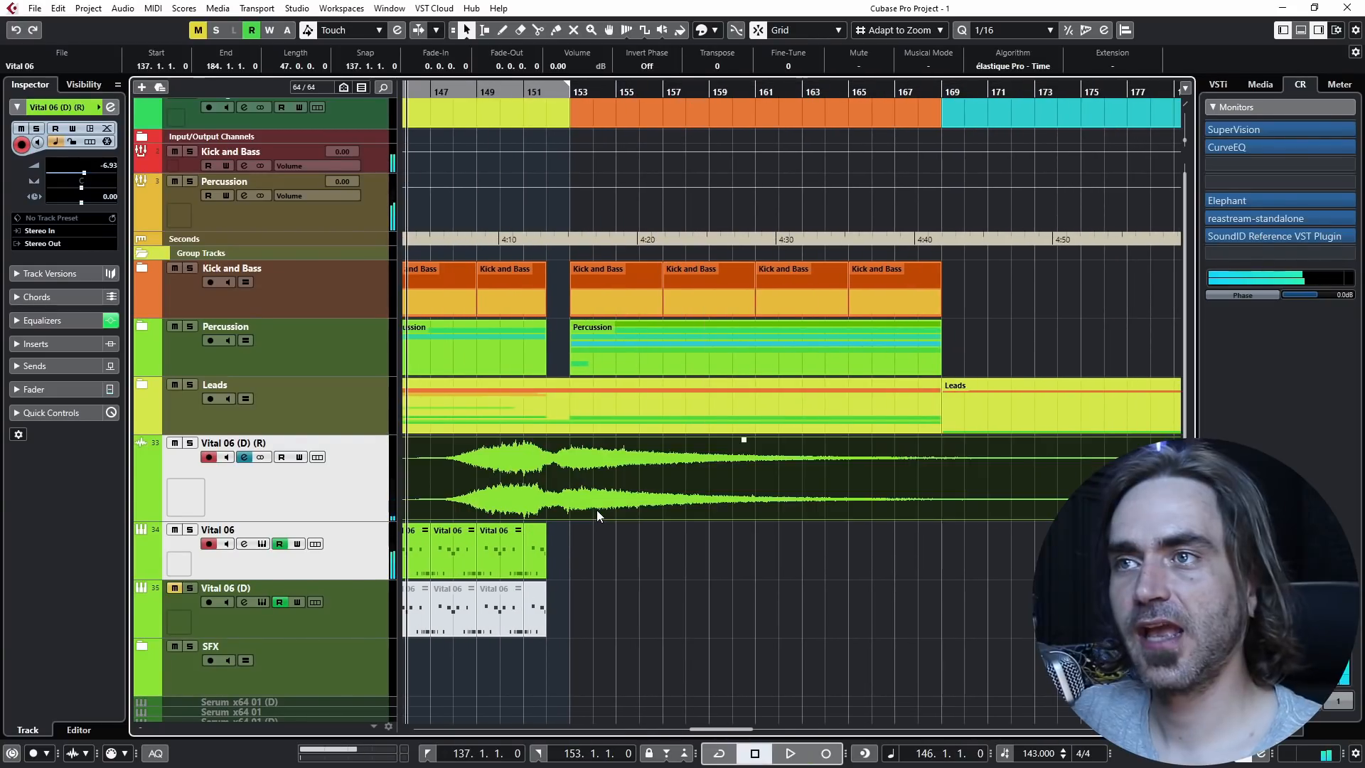
pyautogui.press('3')
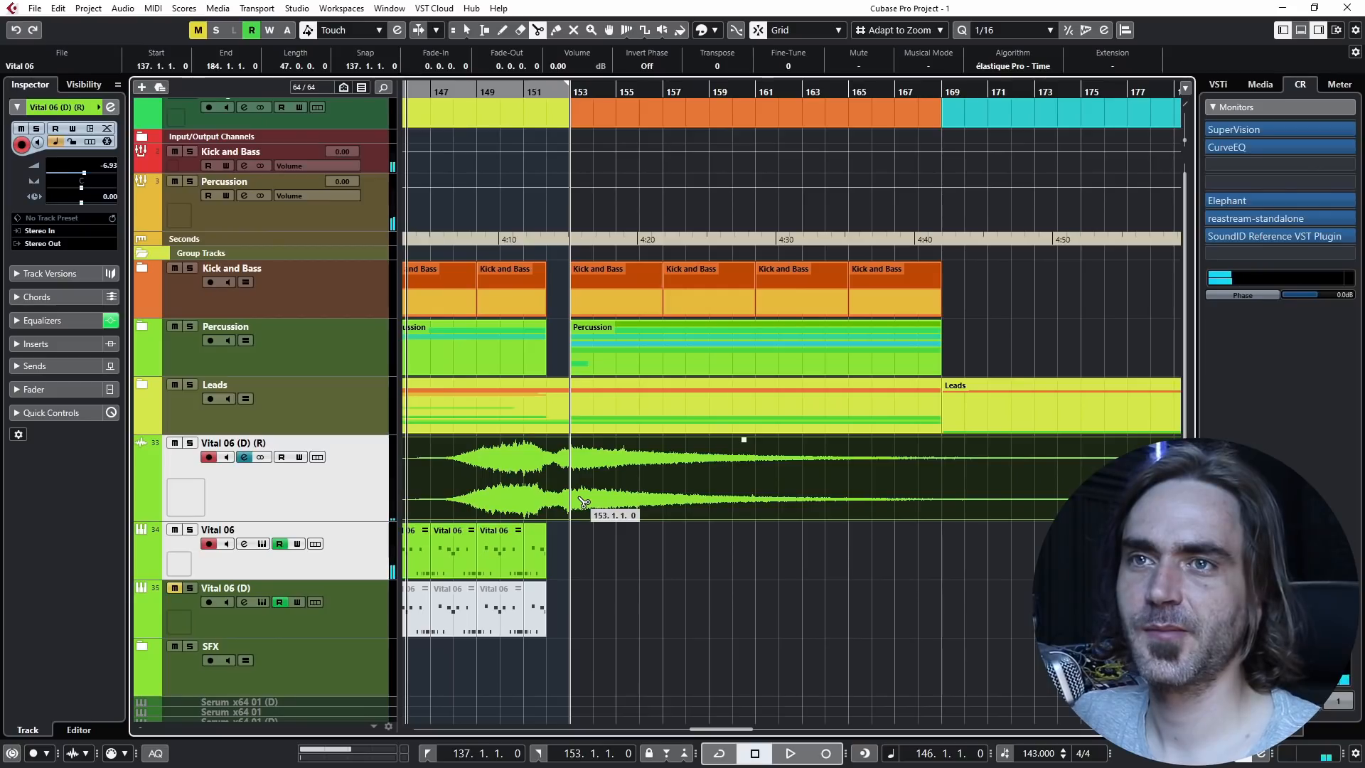
pyautogui.click(583, 501)
pyautogui.click(942, 502)
pyautogui.press('1')
pyautogui.click(995, 487)
pyautogui.press('Delete')
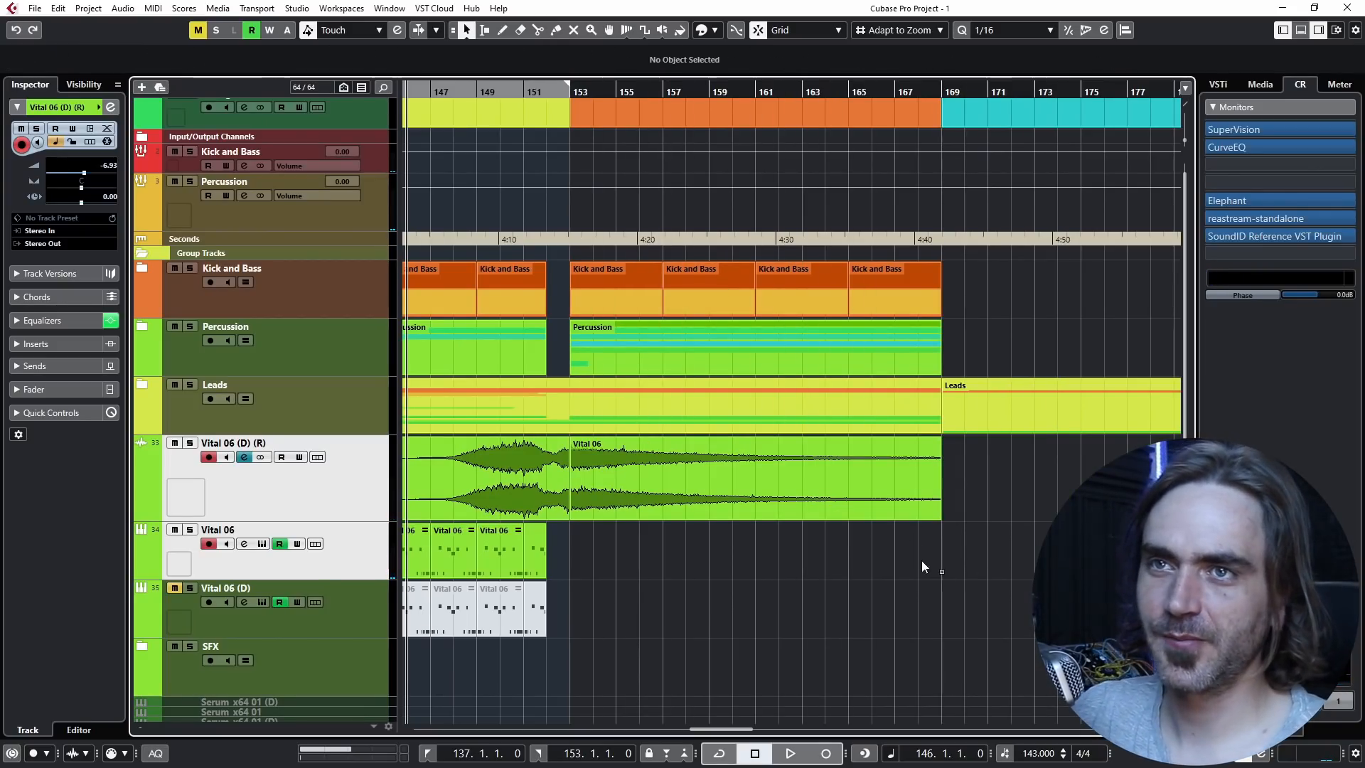
# Split the rendered audio between bars 153 and 169 into equal one-beat slices and select all of them.
pyautogui.click(739, 502)
pyautogui.hotkey('alt', 's')
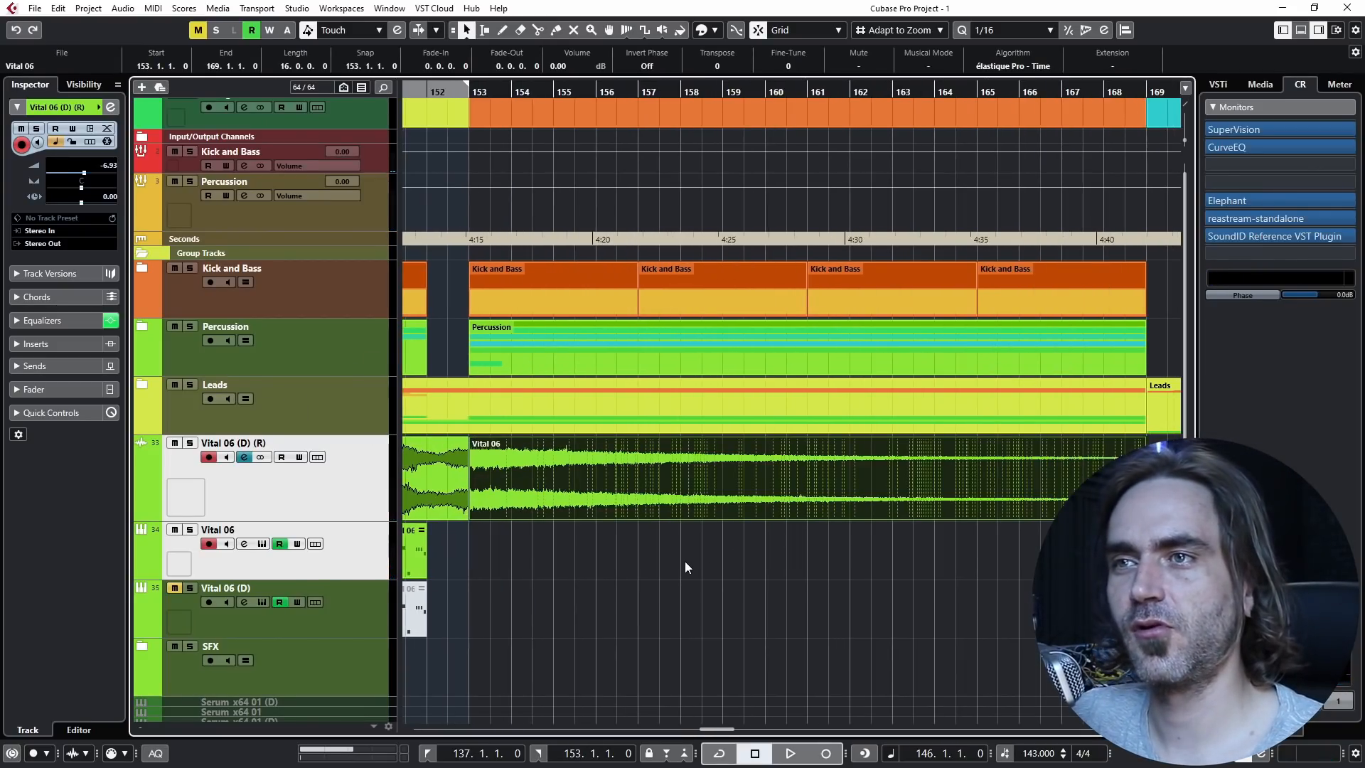
pyautogui.press('3')
pyautogui.scroll(2, 497, 505)
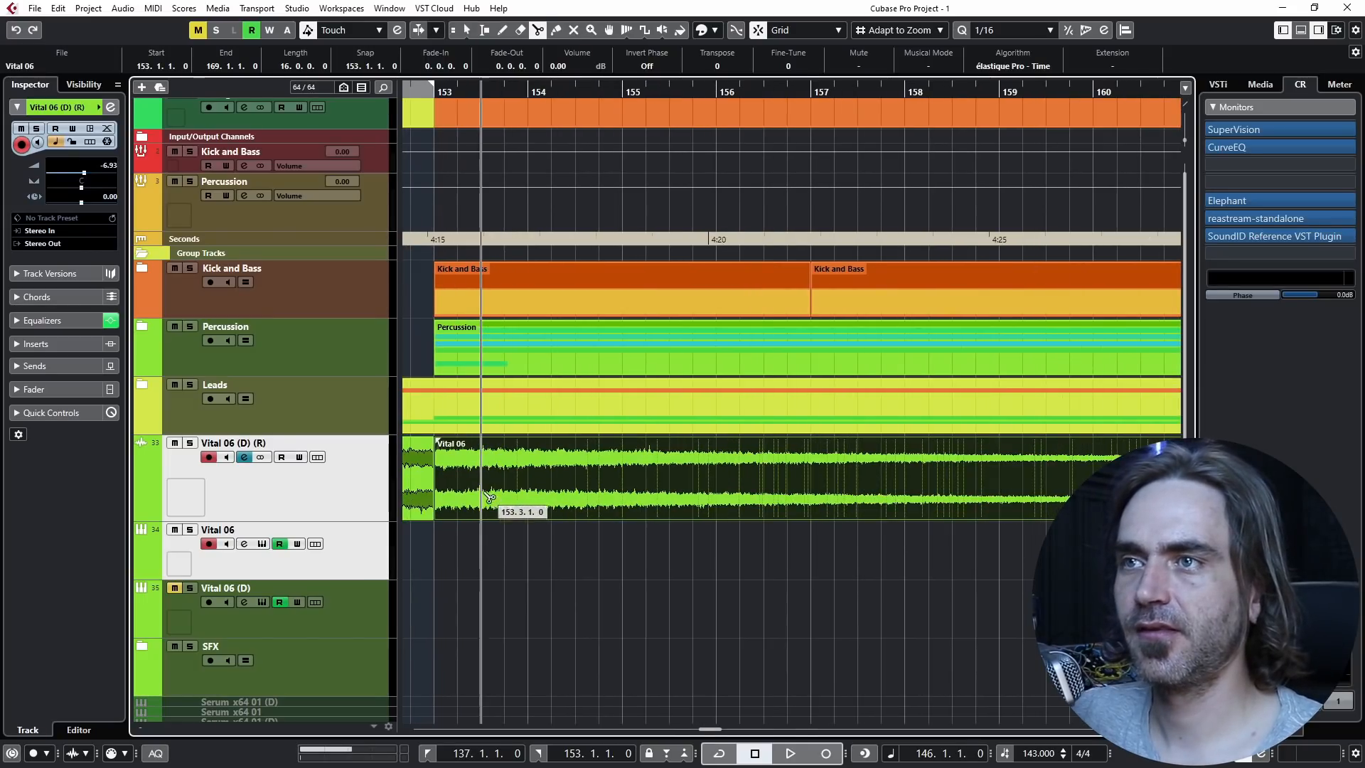
pyautogui.keyDown('alt'); pyautogui.click(458, 488); pyautogui.keyUp('alt')
pyautogui.moveTo(441, 550); pyautogui.dragTo(643, 478)
pyautogui.scroll(2, 611, 475)
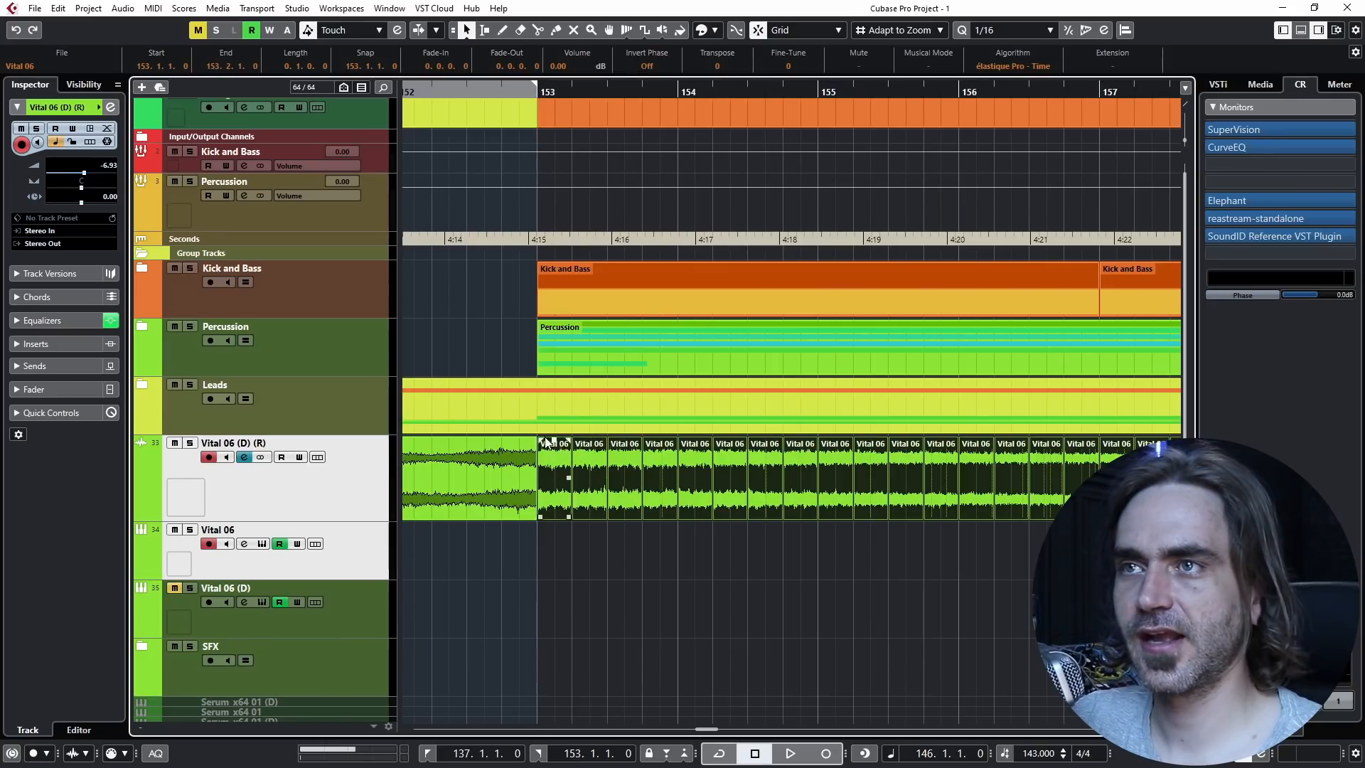
# Give the slices a fade-in of 0.0.2.119 and a volume of -1.63 dB, then play the transition from about bar 149.
pyautogui.moveTo(540, 440); pyautogui.dragTo(554, 448)
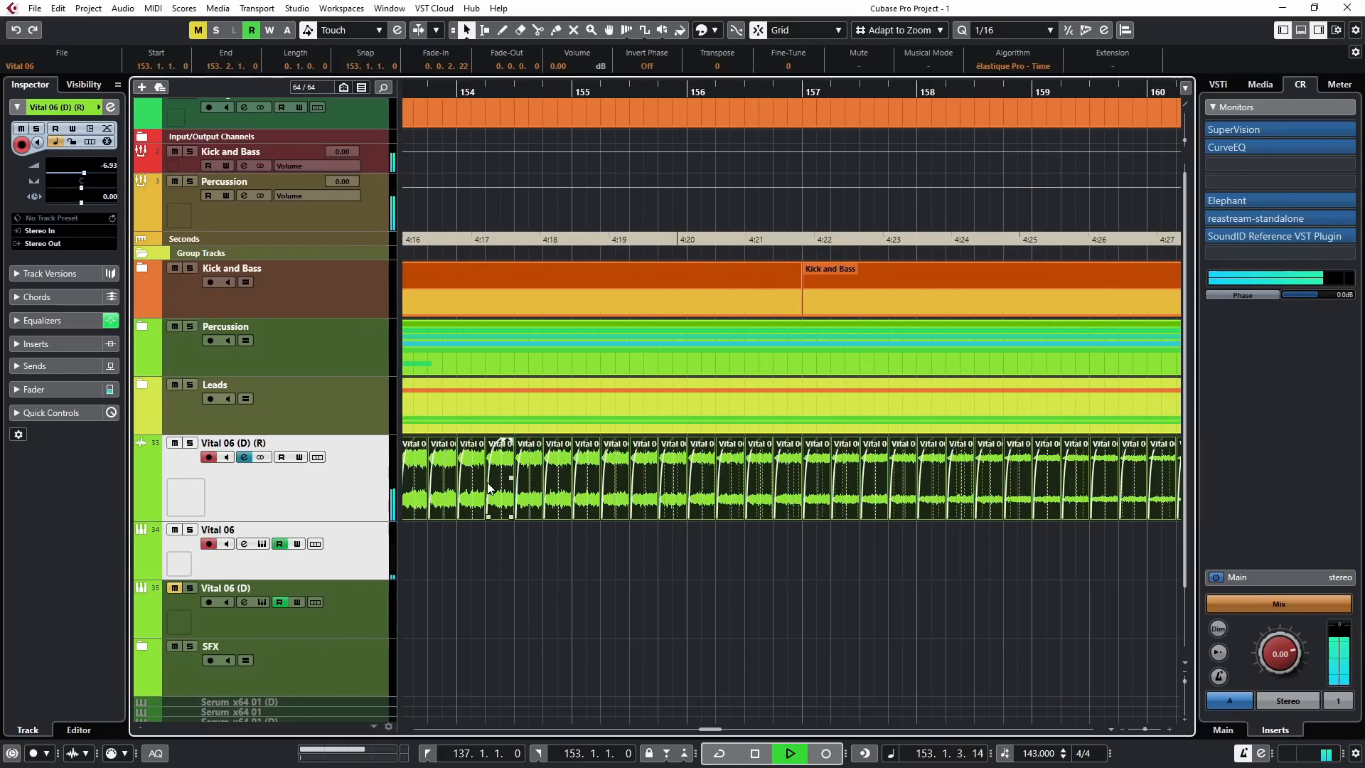
pyautogui.hscroll(-3, 503, 474)
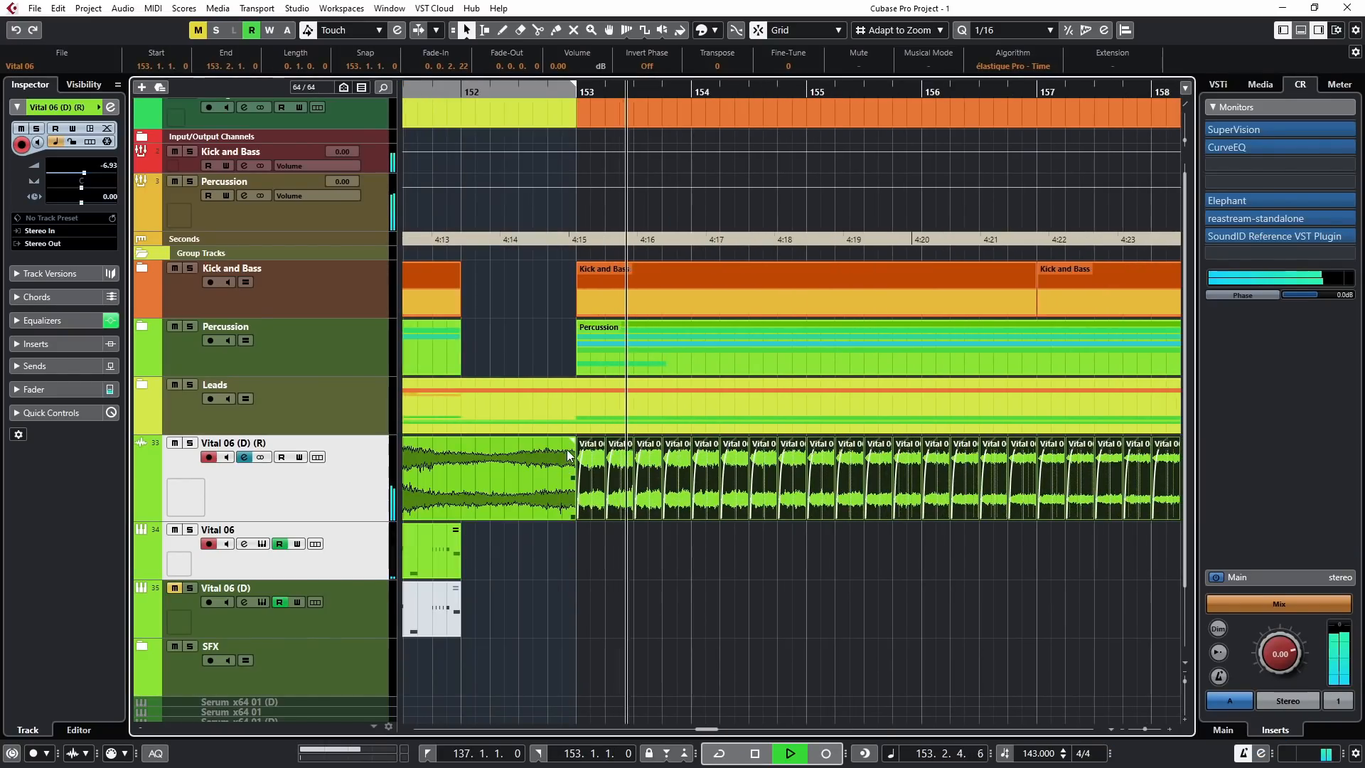
pyautogui.scroll(2, 593, 439)
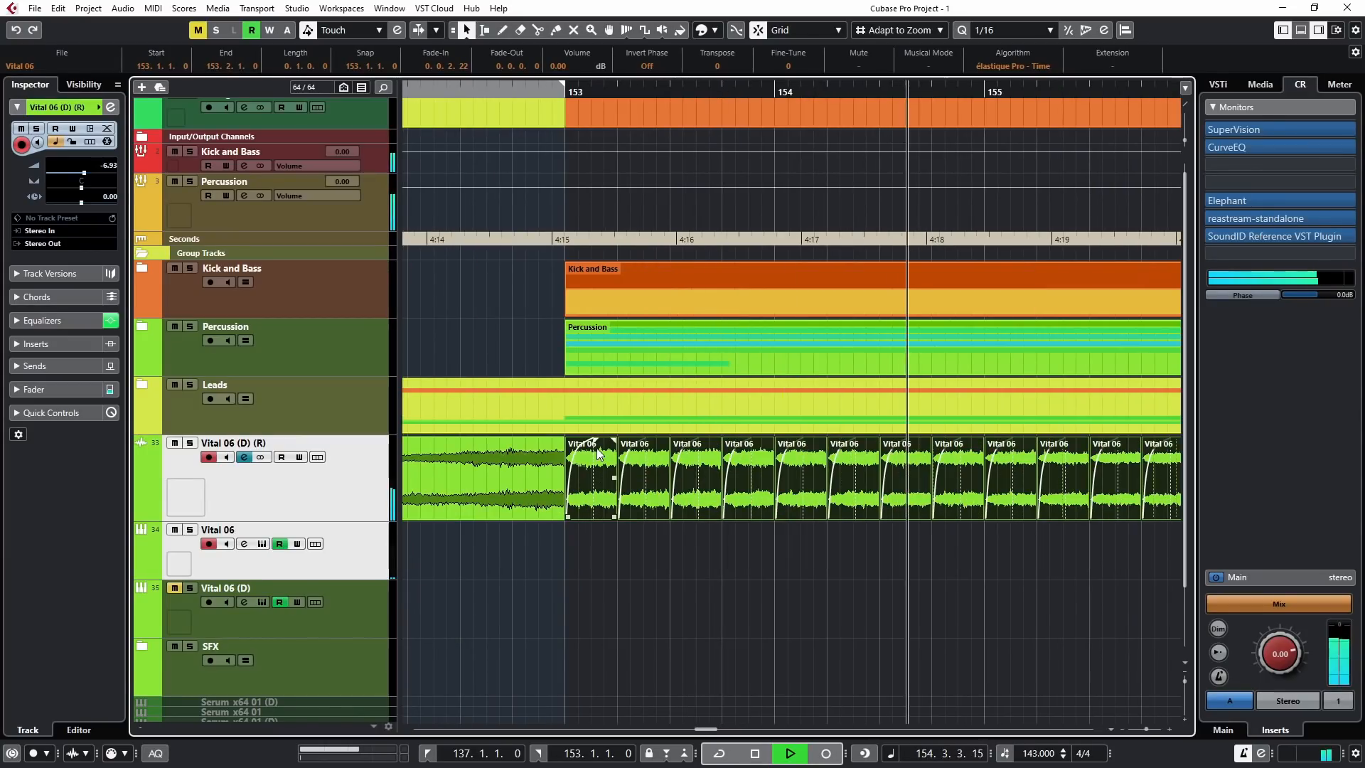
pyautogui.moveTo(593, 443); pyautogui.dragTo(589, 456)
pyautogui.scroll(-6, 604, 460)
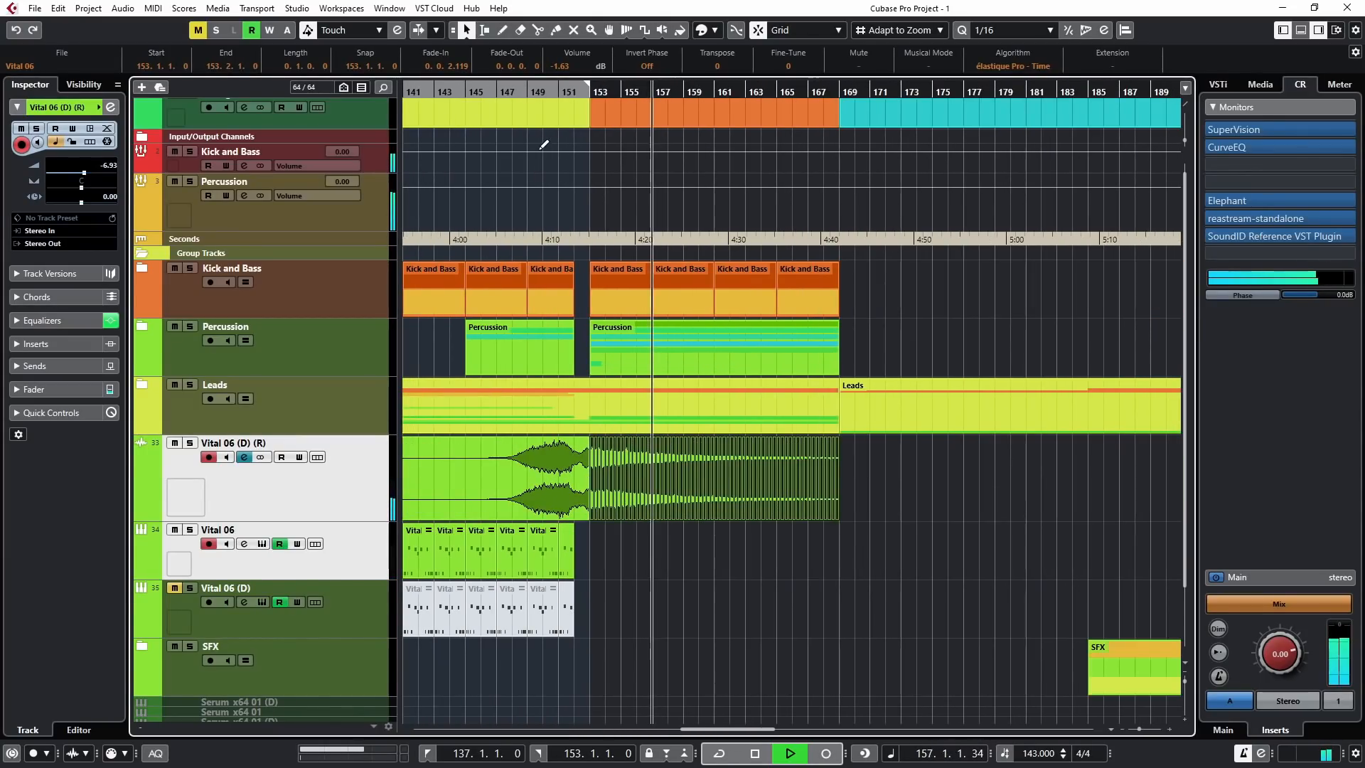
pyautogui.click(538, 106)
pyautogui.click(573, 489)
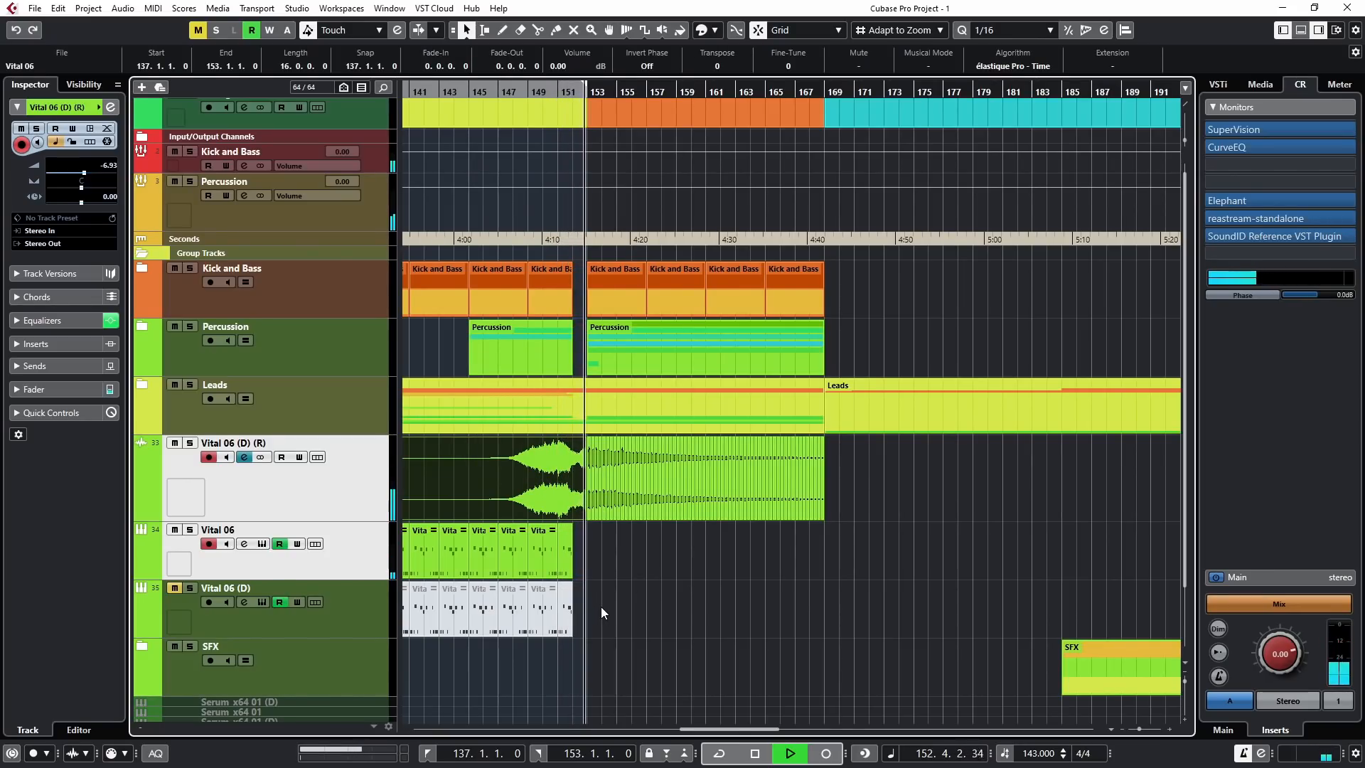
pyautogui.press('g')
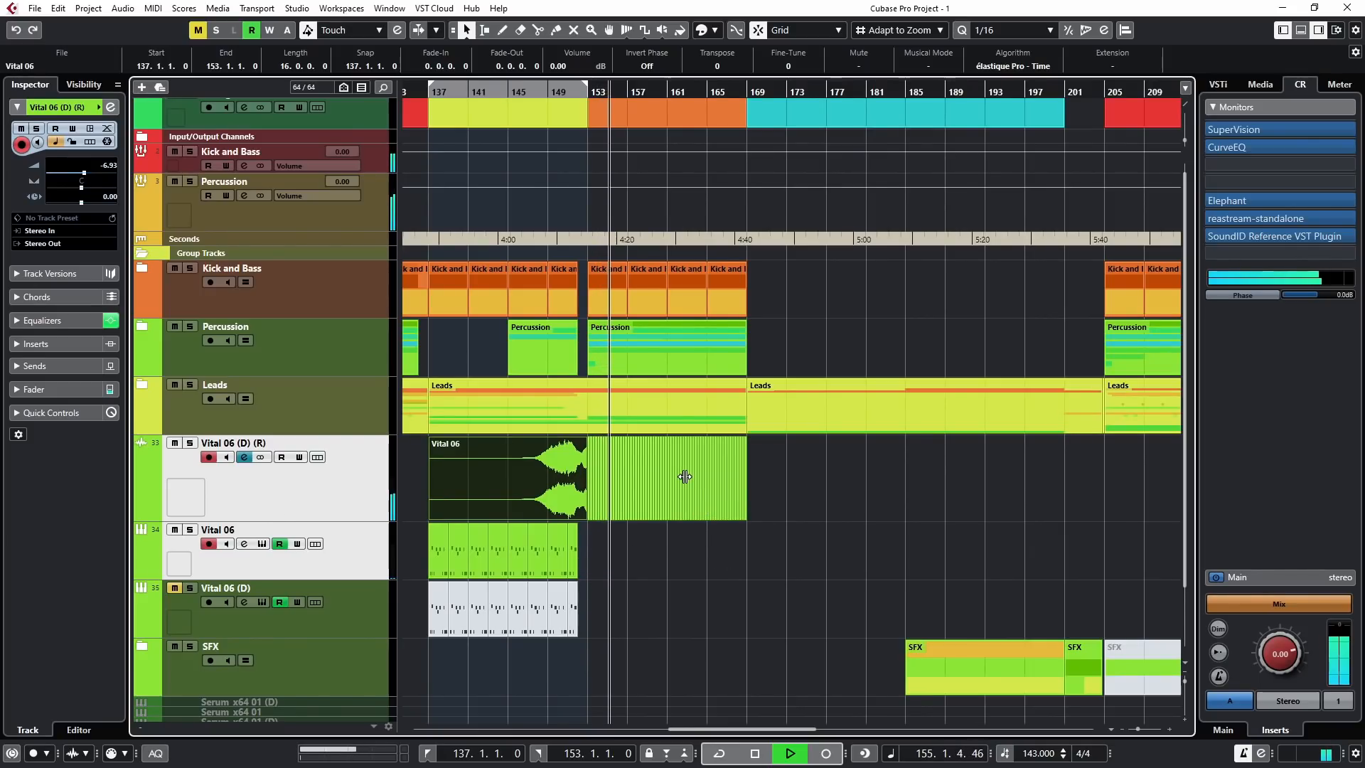
pyautogui.click(816, 483)
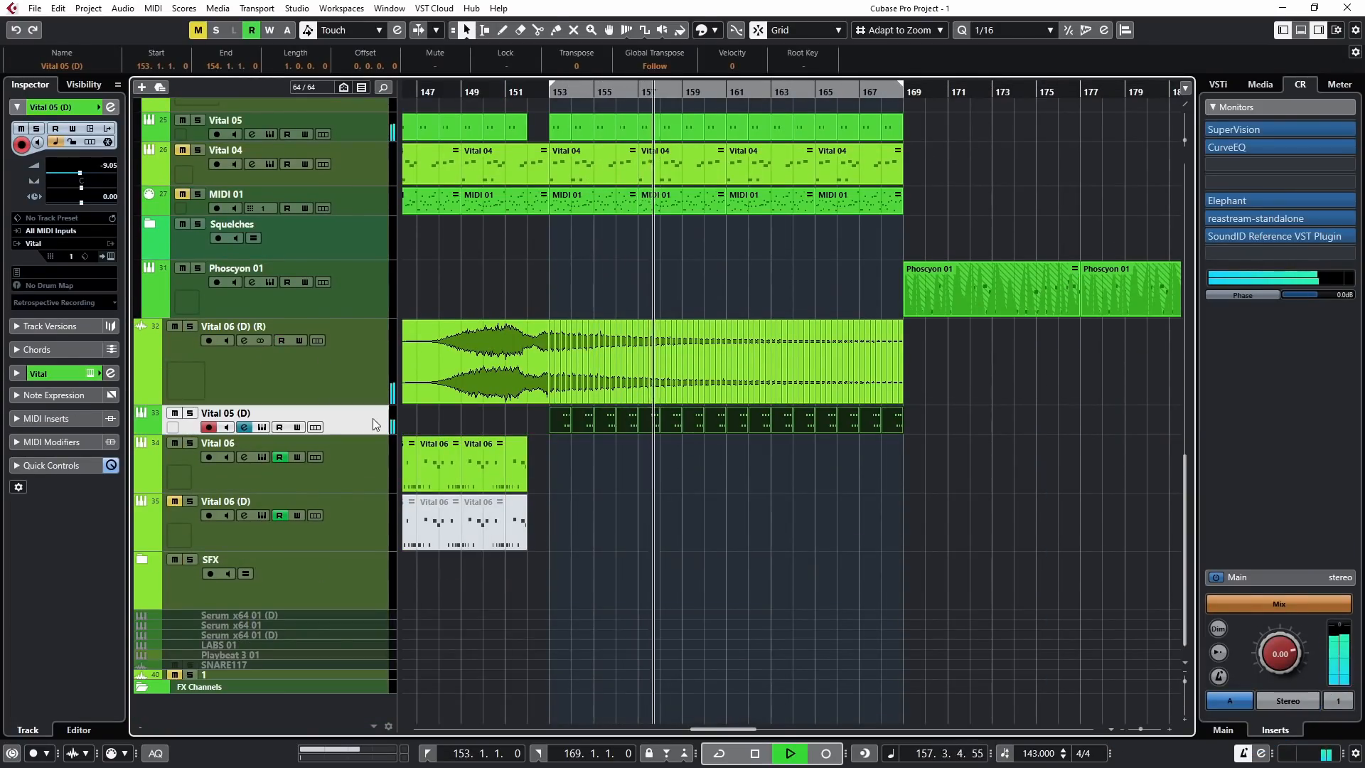
# Duplicate the Vital 05 (D) track and loop playback between bars 153 and 169.
pyautogui.rightClick(373, 425)
pyautogui.click(546, 484)
pyautogui.press('Down')
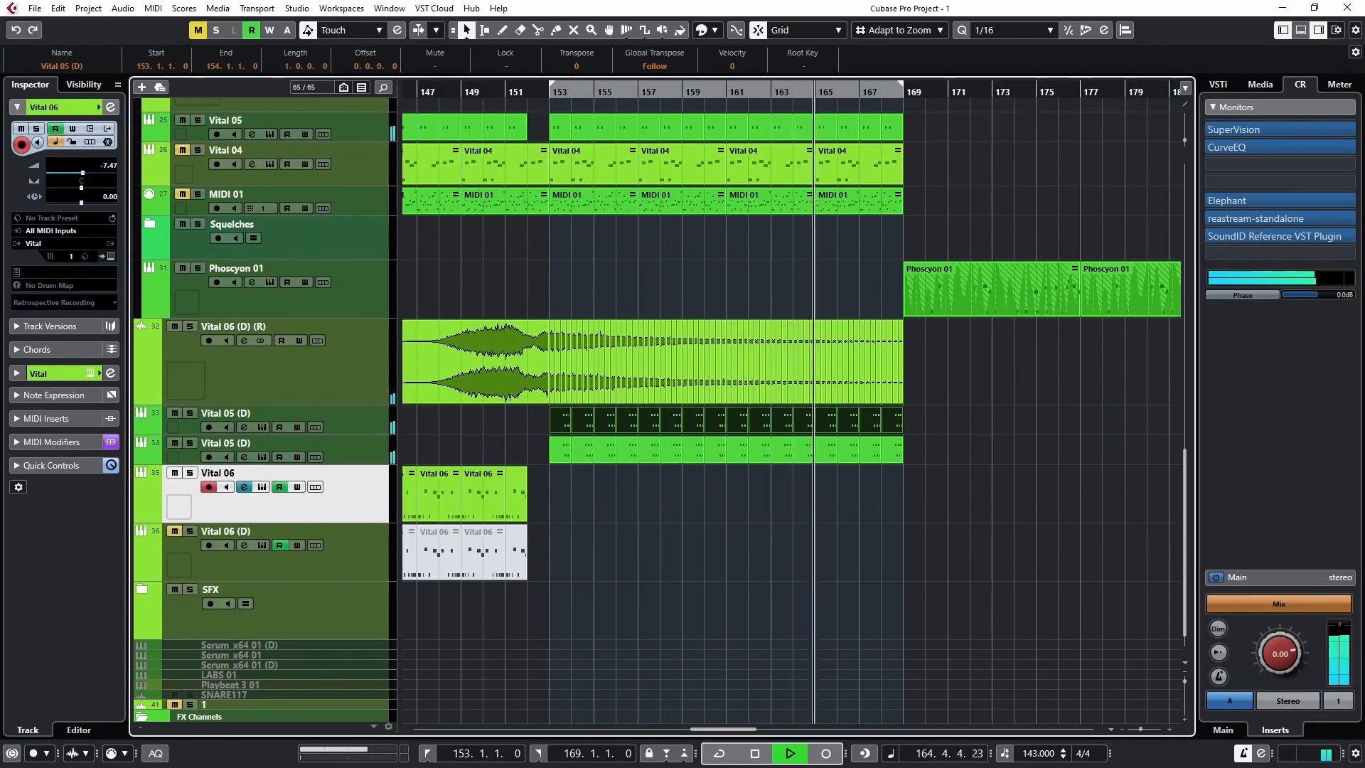
pyautogui.press('Down')
pyautogui.press('KP_Divide')
pyautogui.press('KP_1')
pyautogui.click(808, 500)
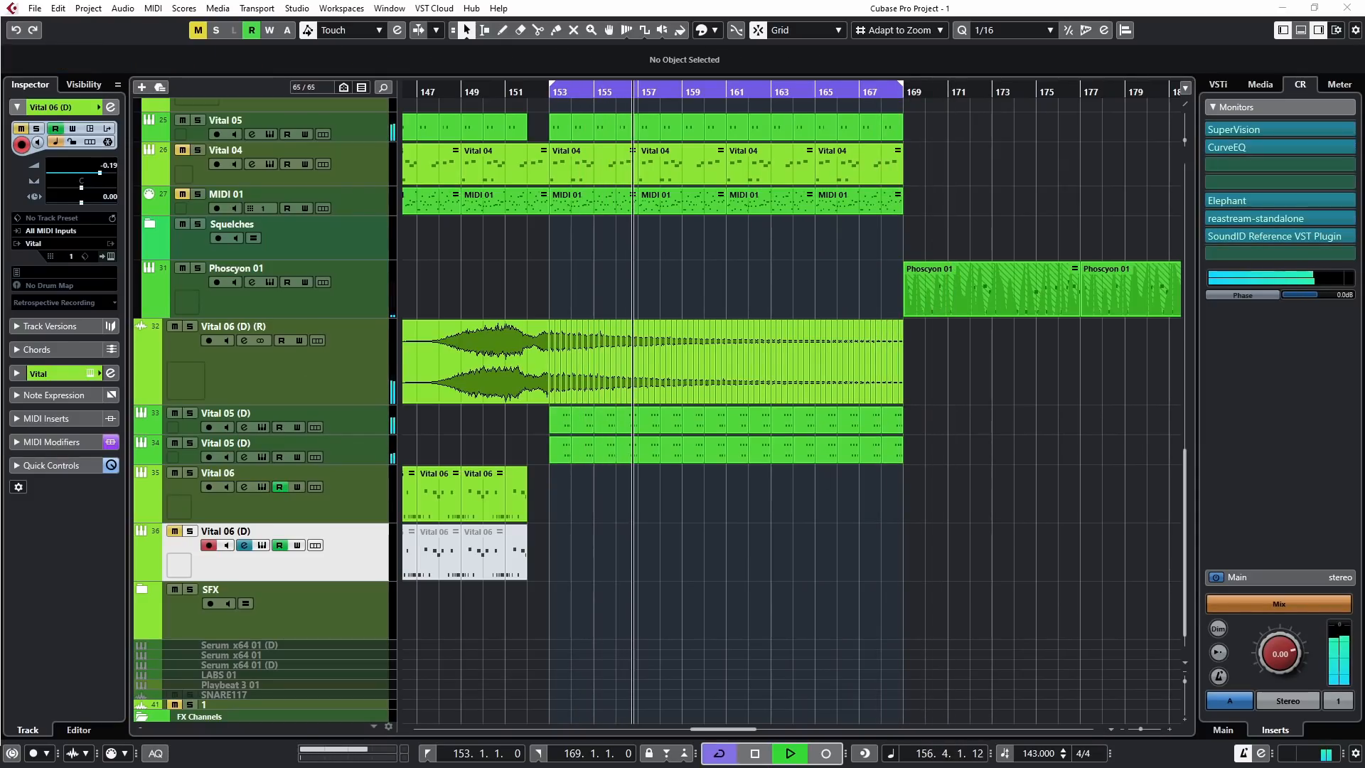
# Write automation for the kHs Filter cutoff on the duplicated Vital 05 (D) track, then close the plug-in.
pyautogui.click(137, 459)
pyautogui.click(137, 459)
pyautogui.click(472, 255)
pyautogui.moveTo(436, 455); pyautogui.dragTo(436, 469)
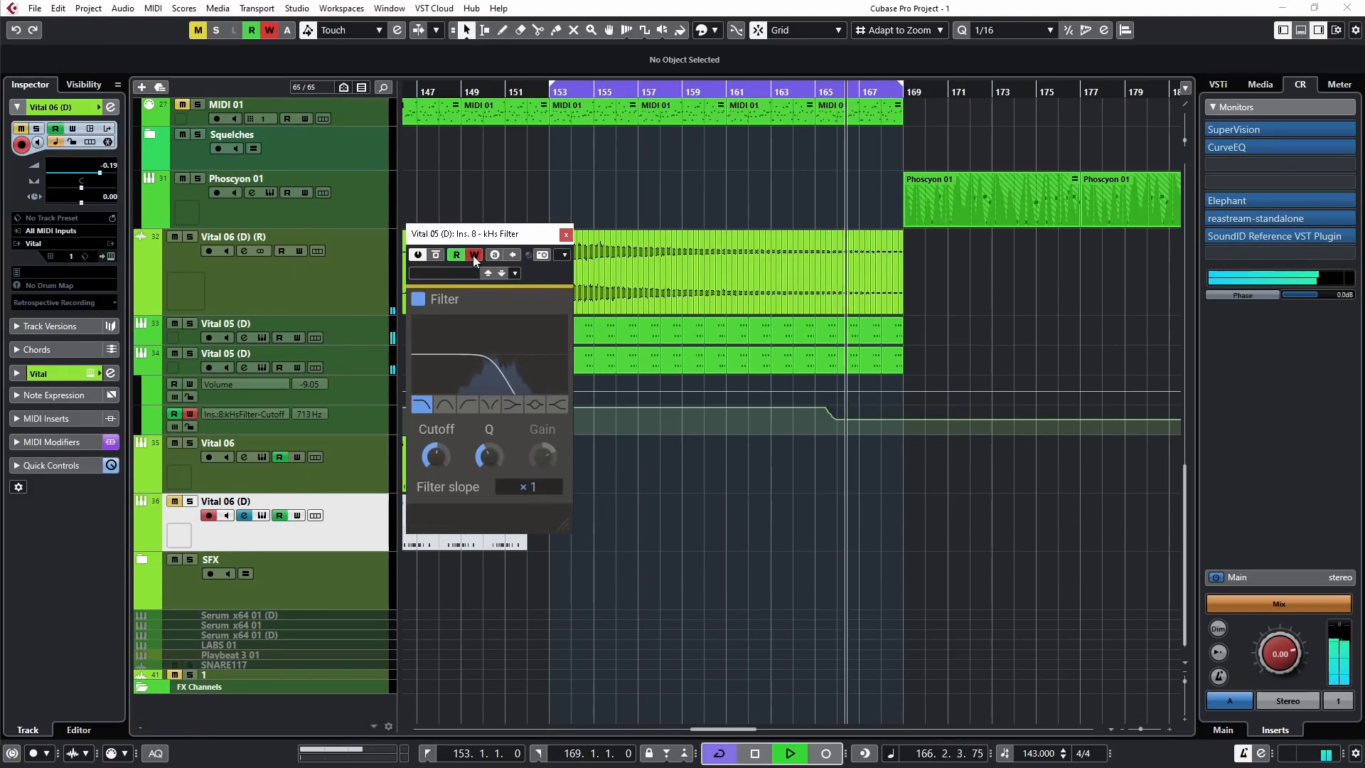
pyautogui.click(472, 256)
pyautogui.click(567, 234)
# Shape the cutoff automation to hold 20 Hz until bar 167 and reach 20.5 kHz at bar 168, ending both Vital 05 (D) parts there.
pyautogui.moveTo(571, 408); pyautogui.dragTo(571, 433)
pyautogui.moveTo(828, 409); pyautogui.dragTo(843, 428)
pyautogui.press('Delete')
pyautogui.scroll(3, 843, 398)
pyautogui.moveTo(795, 327); pyautogui.dragTo(742, 330)
pyautogui.click(604, 92)
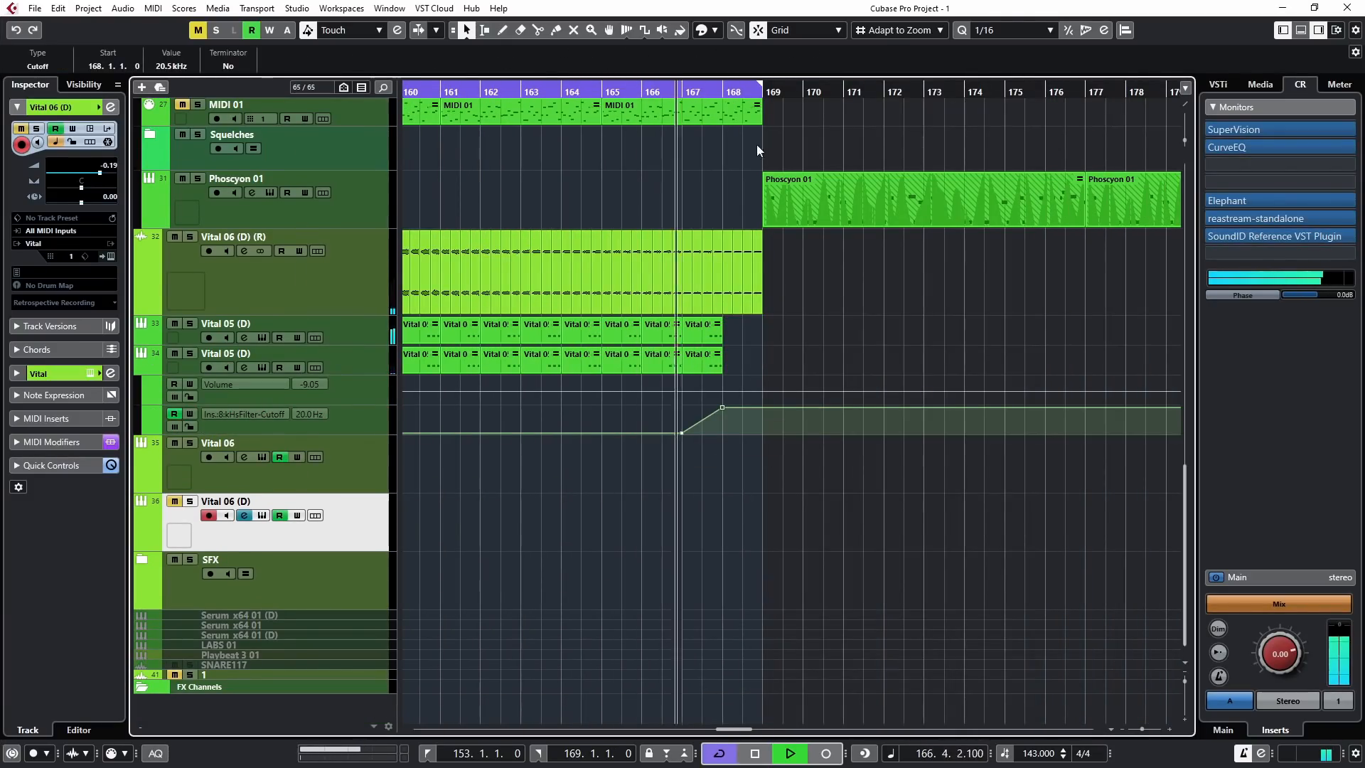
# Raise the duplicated Vital 05 (D) track's volume to -3.33 dB while replaying the section.
pyautogui.click(284, 355)
pyautogui.moveTo(78, 173); pyautogui.dragTo(91, 173)
pyautogui.click(604, 91)
# Delete the Vital 05 event in bar 168 to leave a gap before bar 169.
pyautogui.scroll(10, 697, 252)
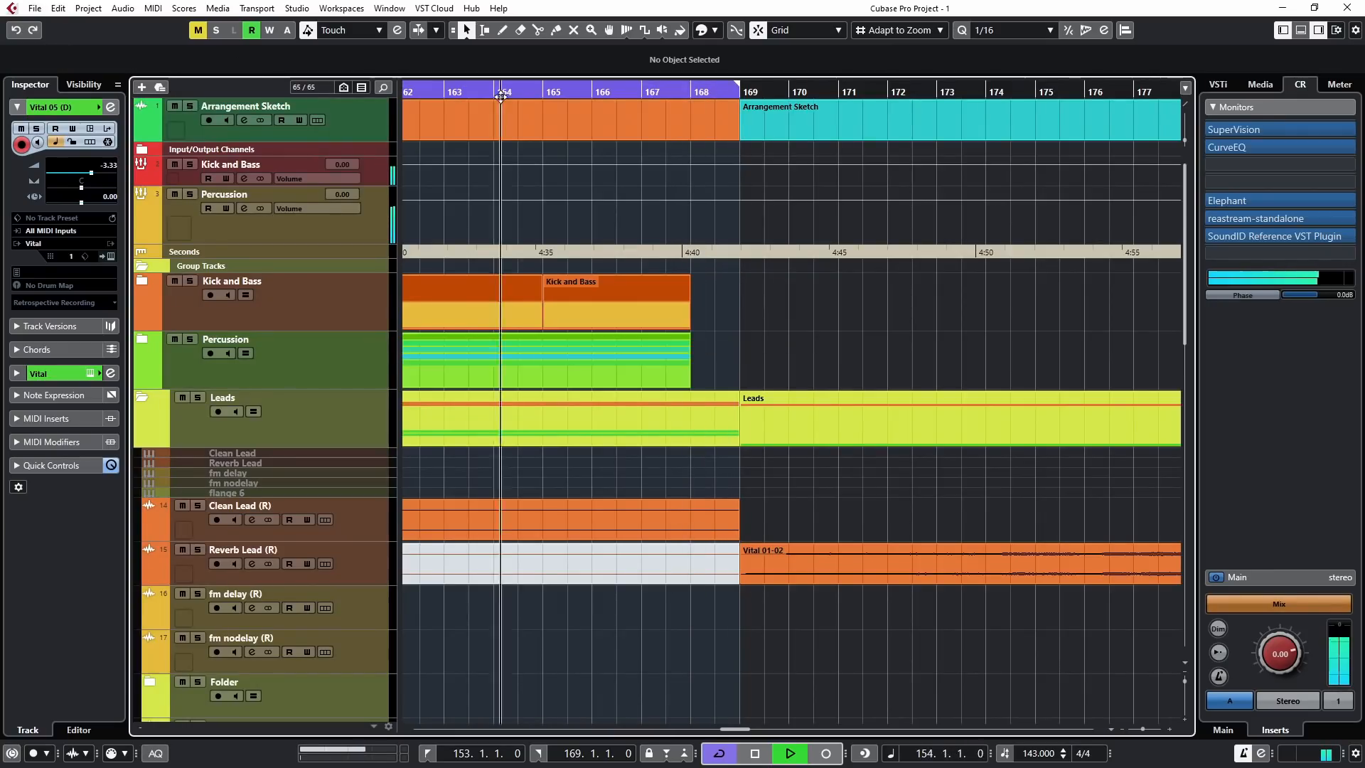
pyautogui.scroll(-10, 715, 384)
pyautogui.click(725, 192)
pyautogui.press('Delete')
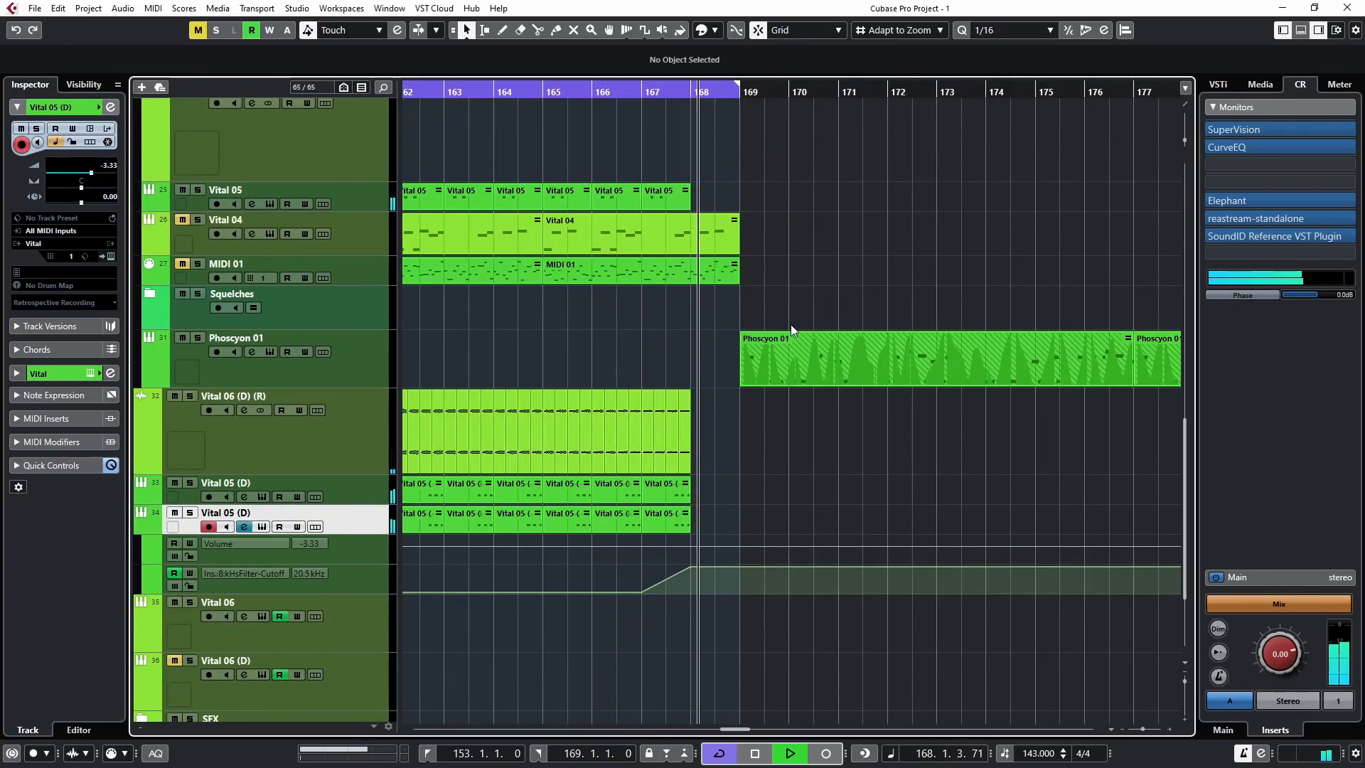
# Copy the rendered Vital 05 (D) audio event back to bar 135 on its own track.
pyautogui.scroll(-2, 728, 297)
pyautogui.scroll(-5, 732, 295)
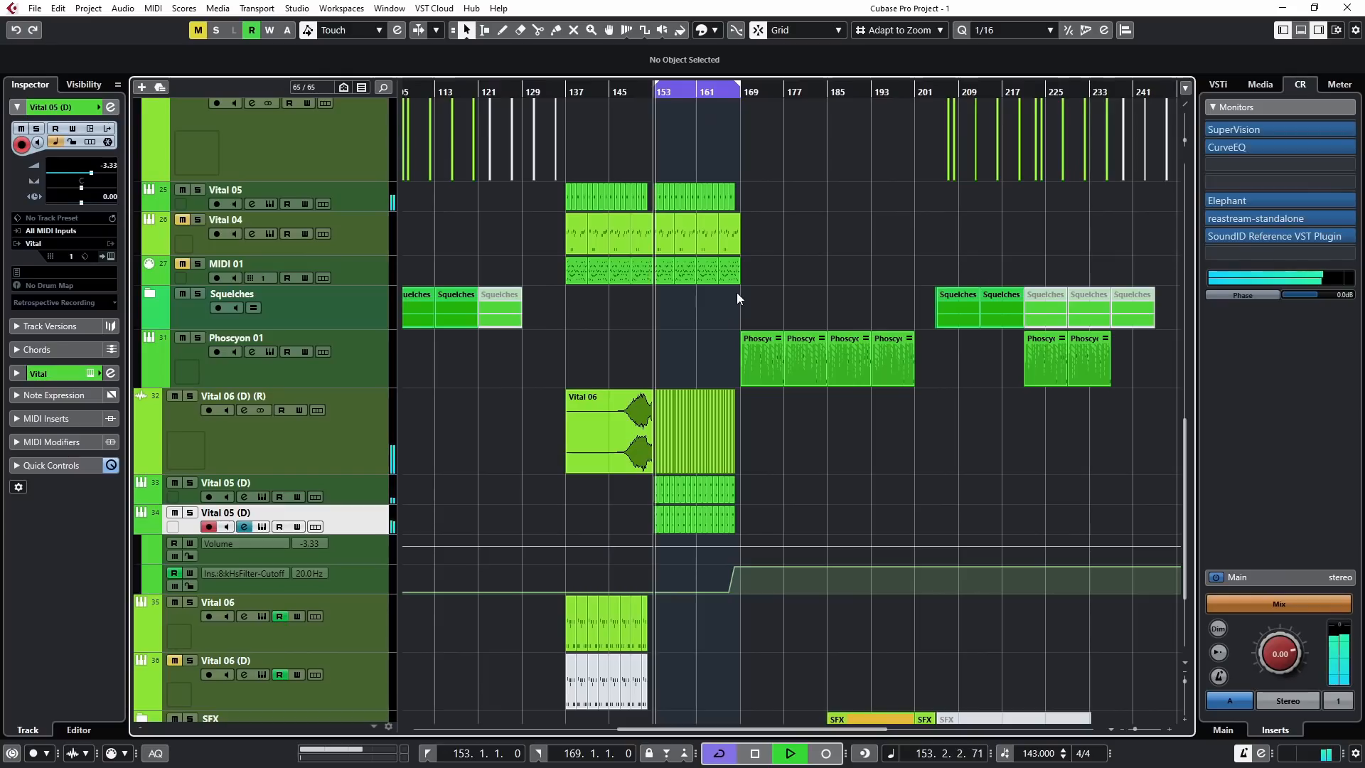
pyautogui.scroll(1, 728, 482)
pyautogui.scroll(2, 769, 509)
pyautogui.moveTo(772, 512); pyautogui.dragTo(479, 528)
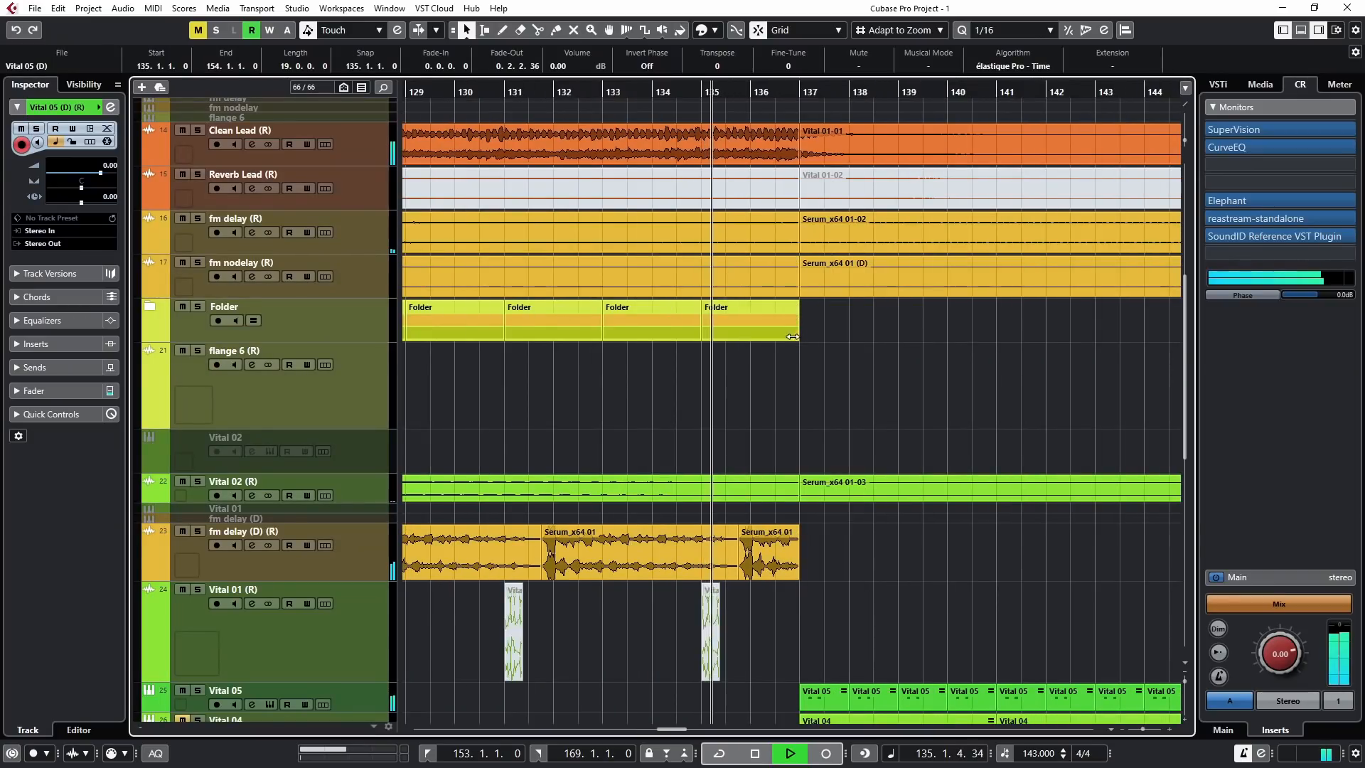
# Shorten the last Folder event and the Clean Lead (R) event before bar 137 to end at bar 136.
pyautogui.moveTo(792, 337); pyautogui.dragTo(754, 340)
pyautogui.scroll(2, 744, 357)
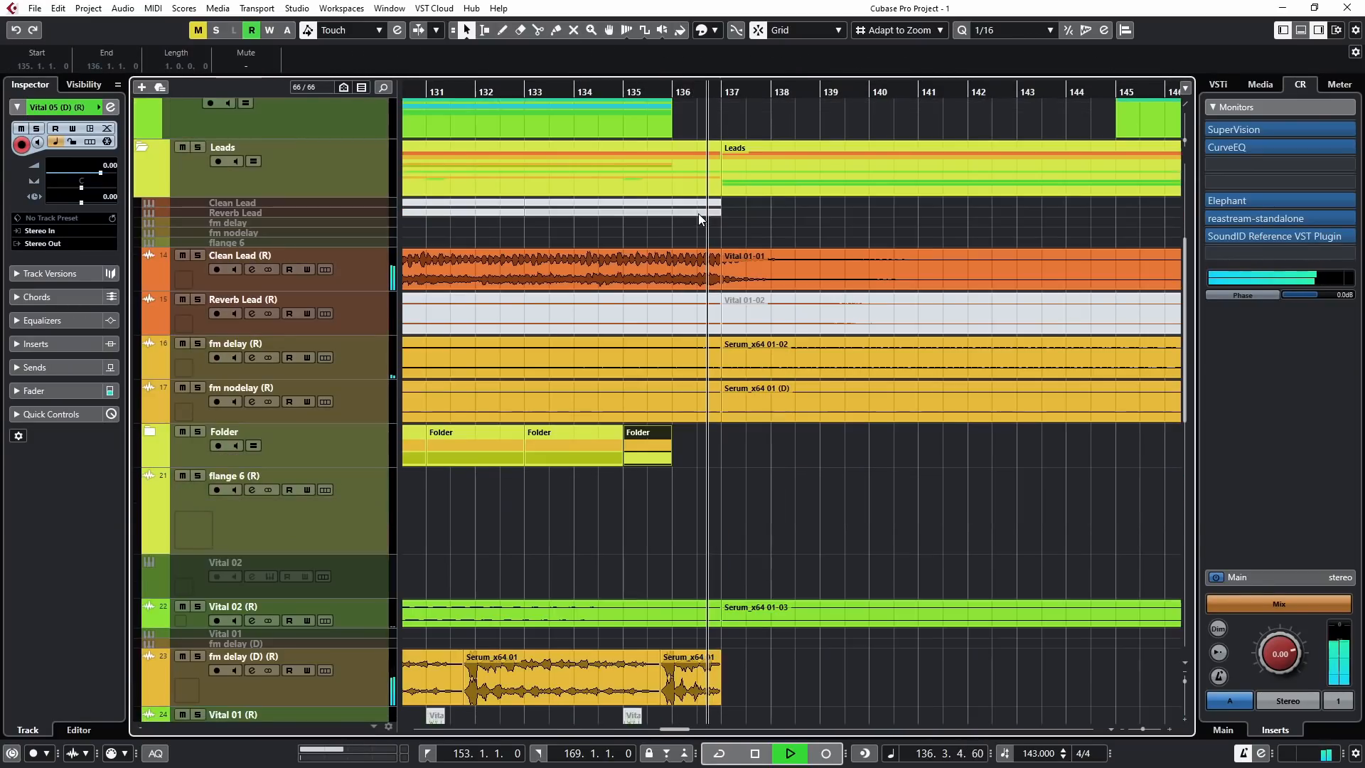
pyautogui.moveTo(715, 292); pyautogui.dragTo(672, 291)
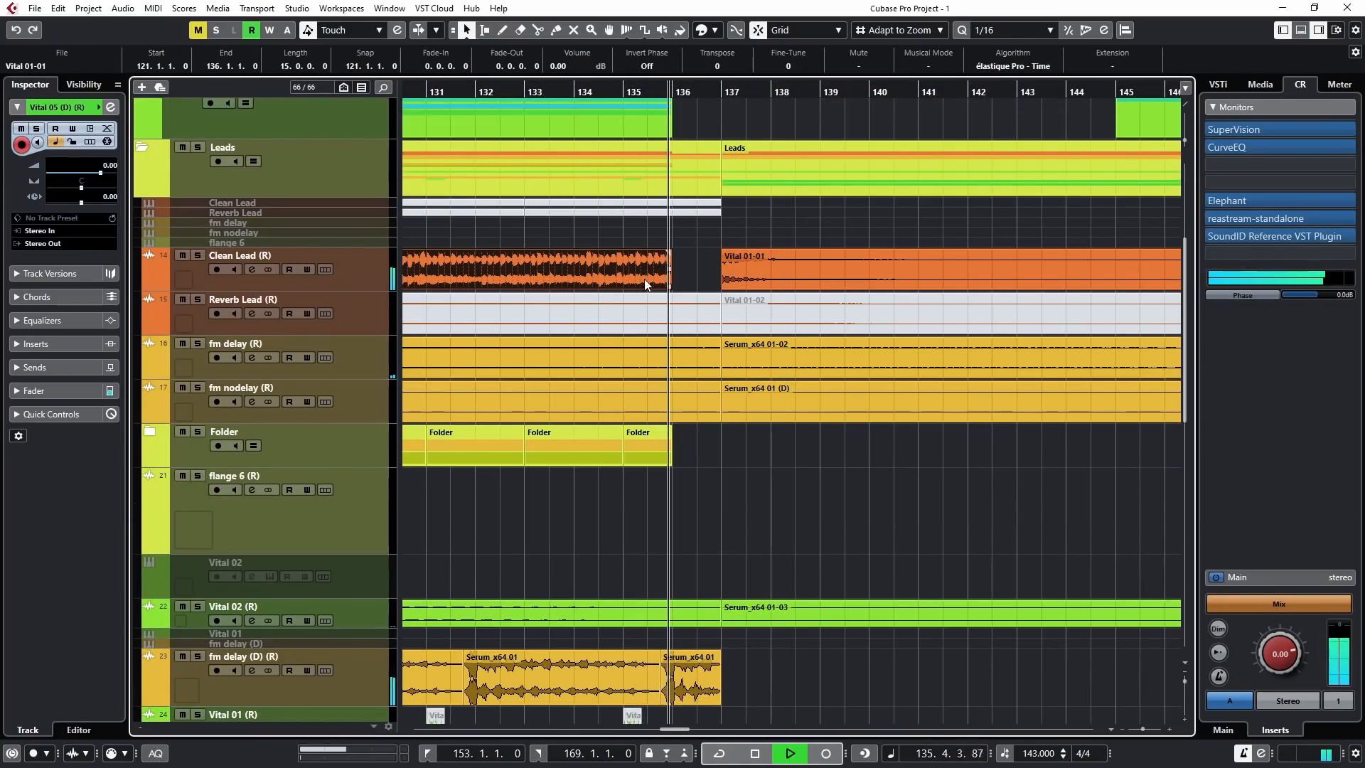
# Delete the Clean Lead (R) event starting at bar 137 and further lead audio that continues past that bar.
pyautogui.click(759, 268)
pyautogui.press('Delete')
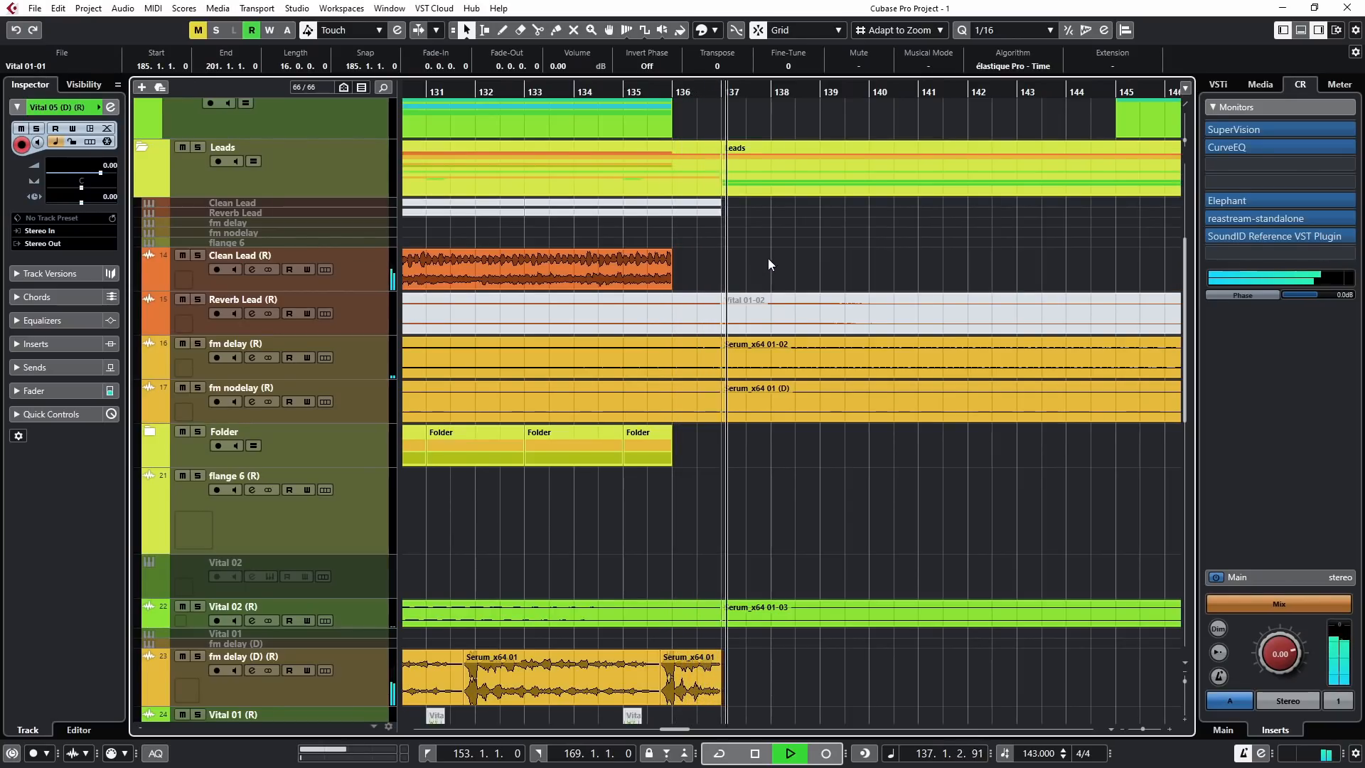
pyautogui.scroll(-3, 786, 258)
pyautogui.moveTo(866, 449); pyautogui.dragTo(743, 398)
pyautogui.press('Delete')
# Select the last Vital 05 (D) event before bar 168.
pyautogui.scroll(-10, 938, 325)
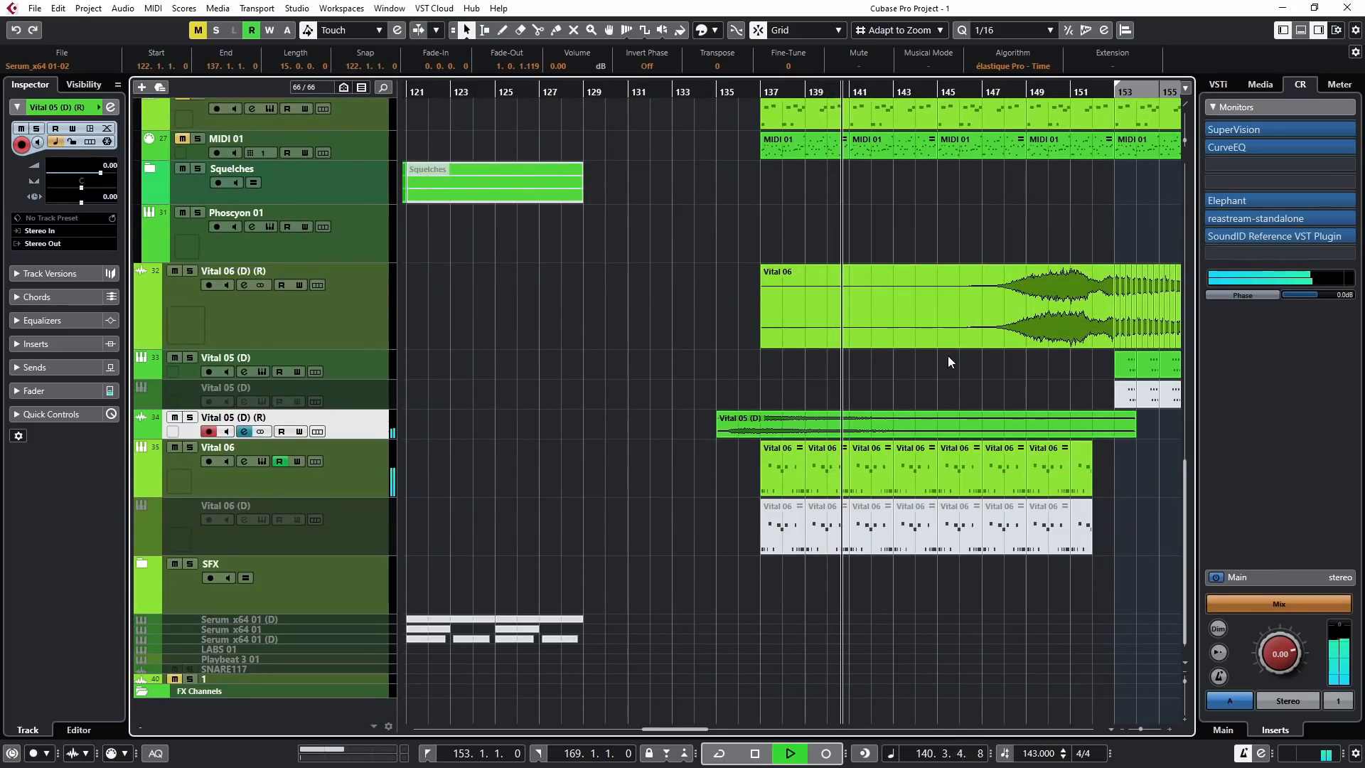
pyautogui.hscroll(2, 952, 358)
pyautogui.scroll(-3, 961, 359)
pyautogui.click(1136, 364)
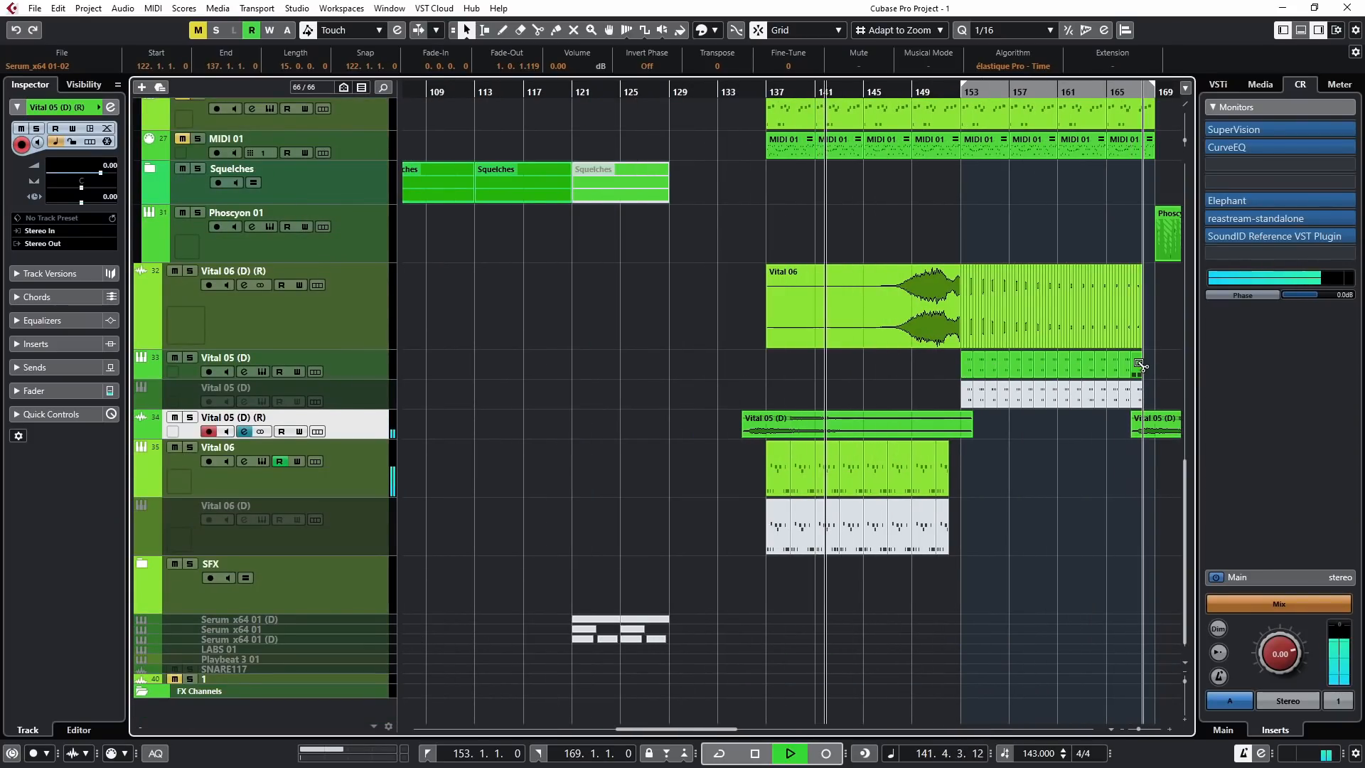